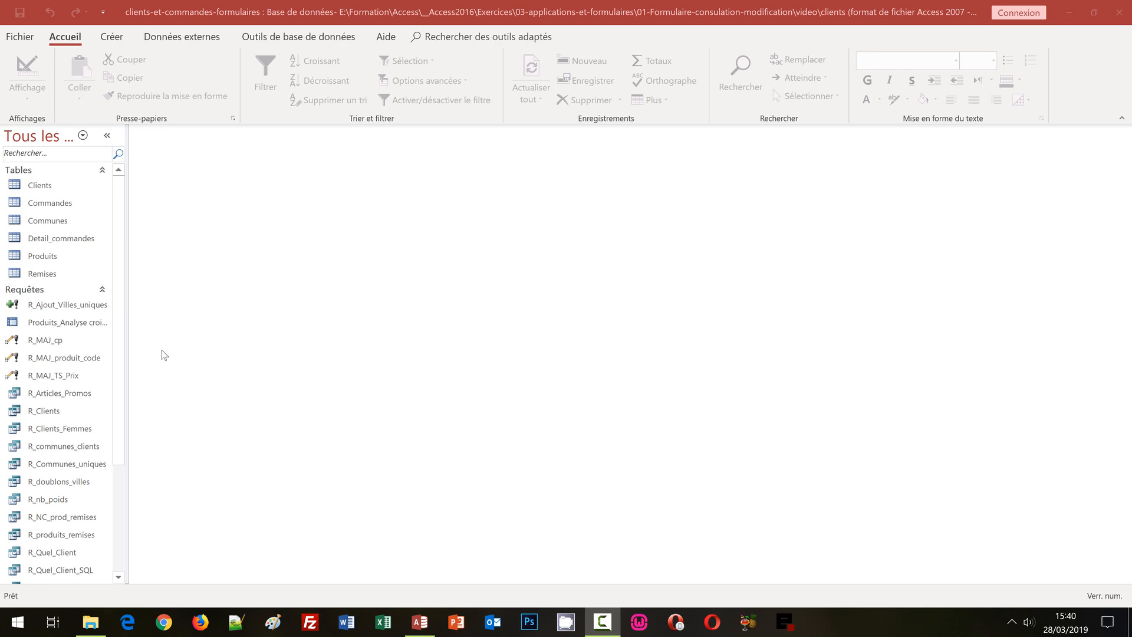
Widen the navigation pane slightly and view the records of the Communes table, closing it when done.
drag(126, 330, 155, 329)
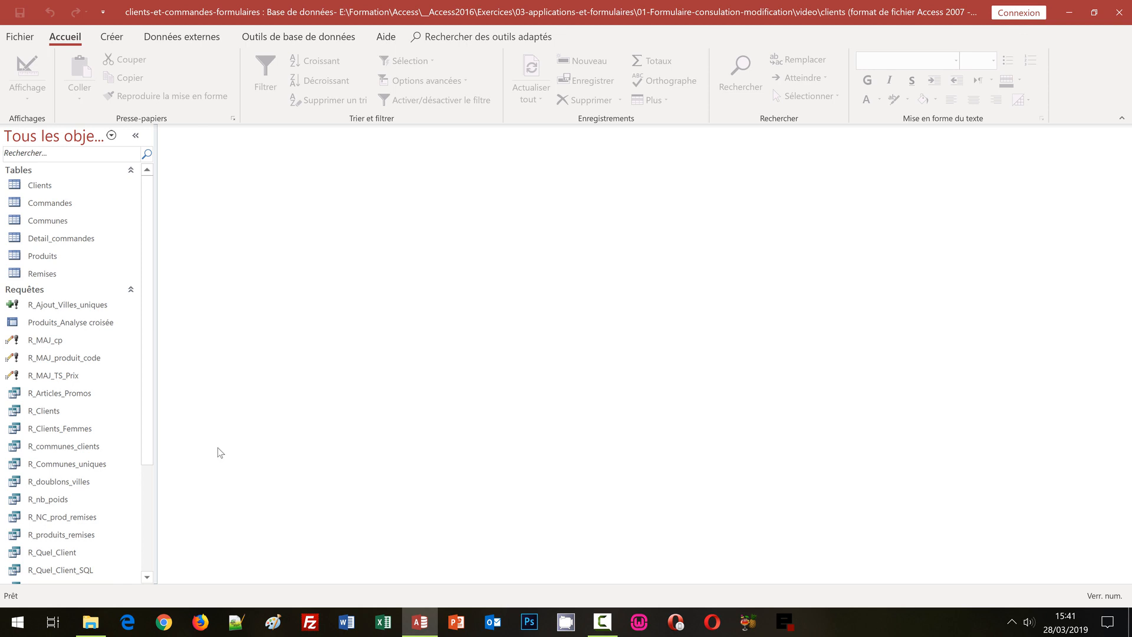
double_click(60, 224)
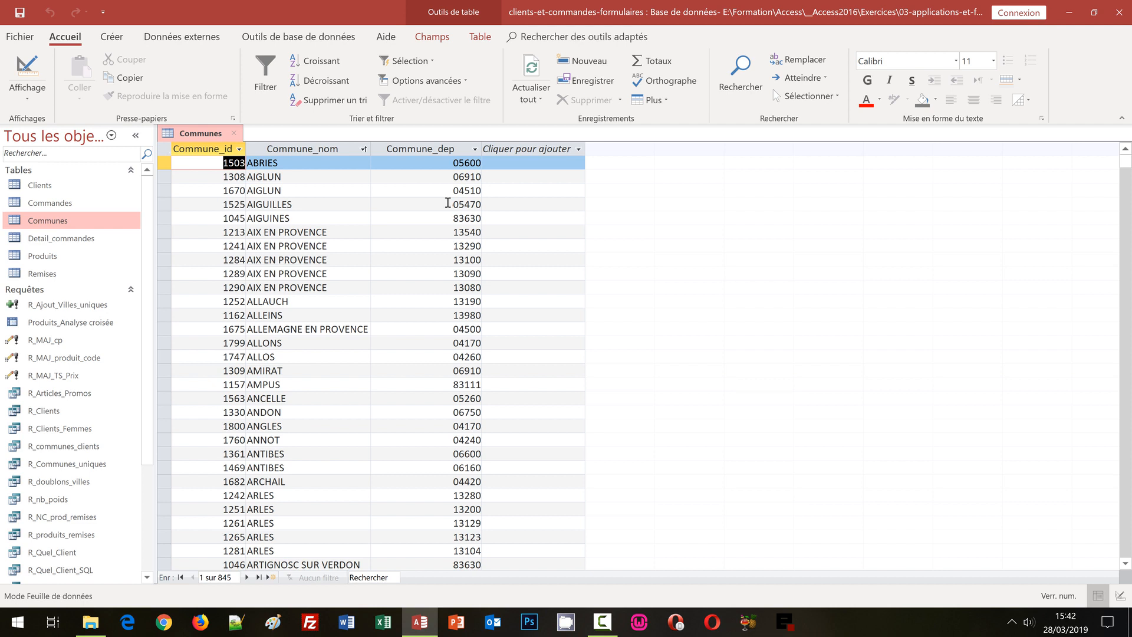
click(237, 137)
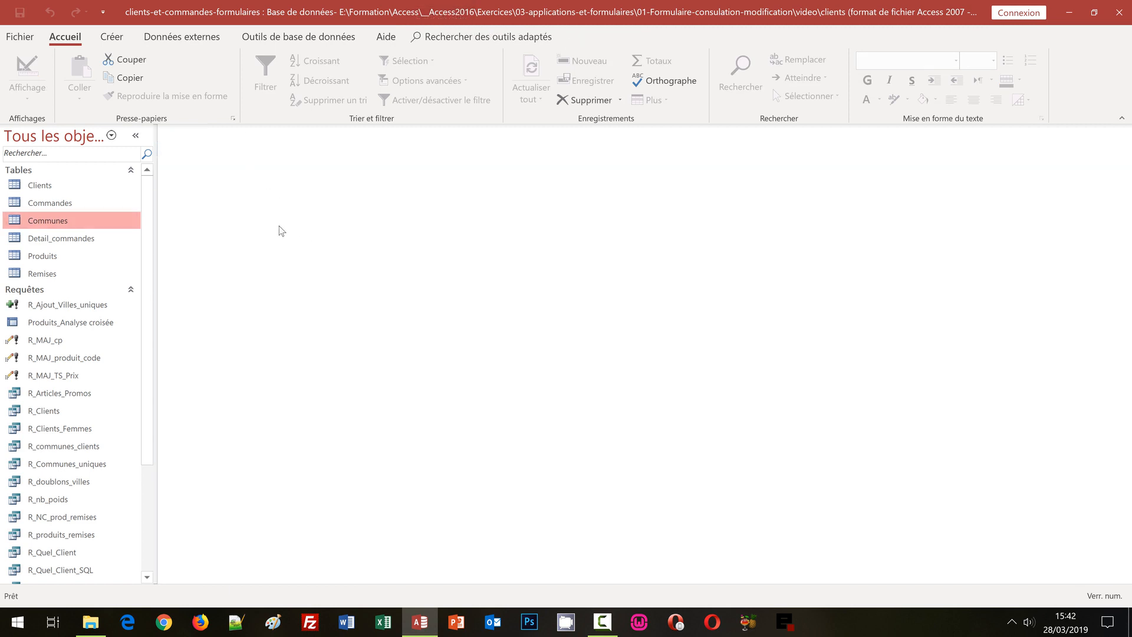
Collapse the Requêtes group and examine the produit_code column of the Produits table, closing the table when done.
click(28, 289)
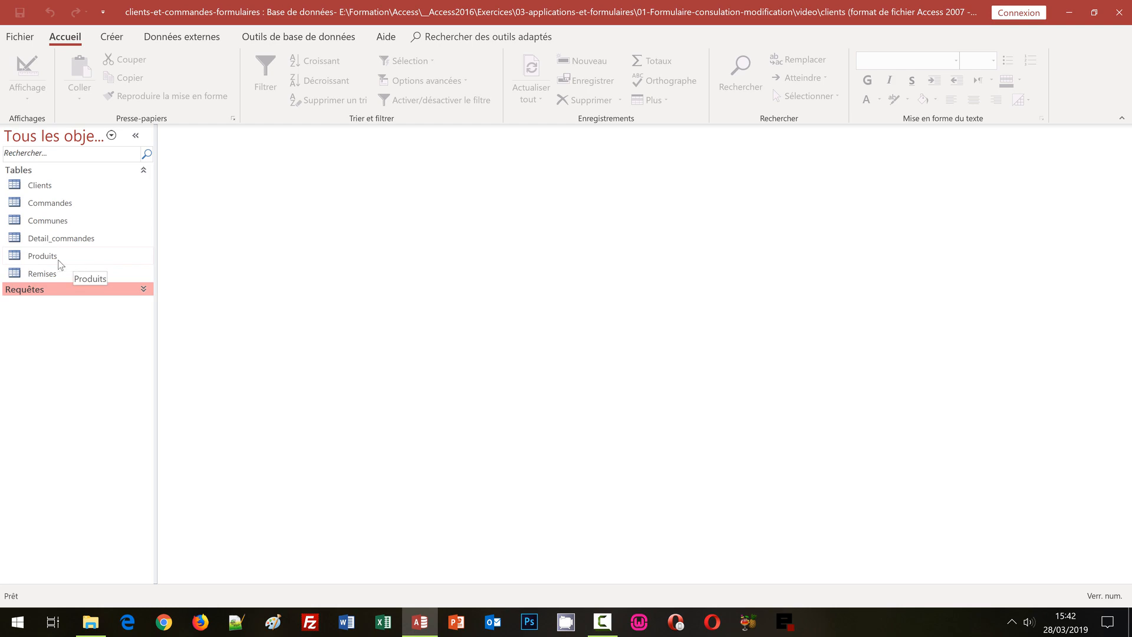
double_click(38, 258)
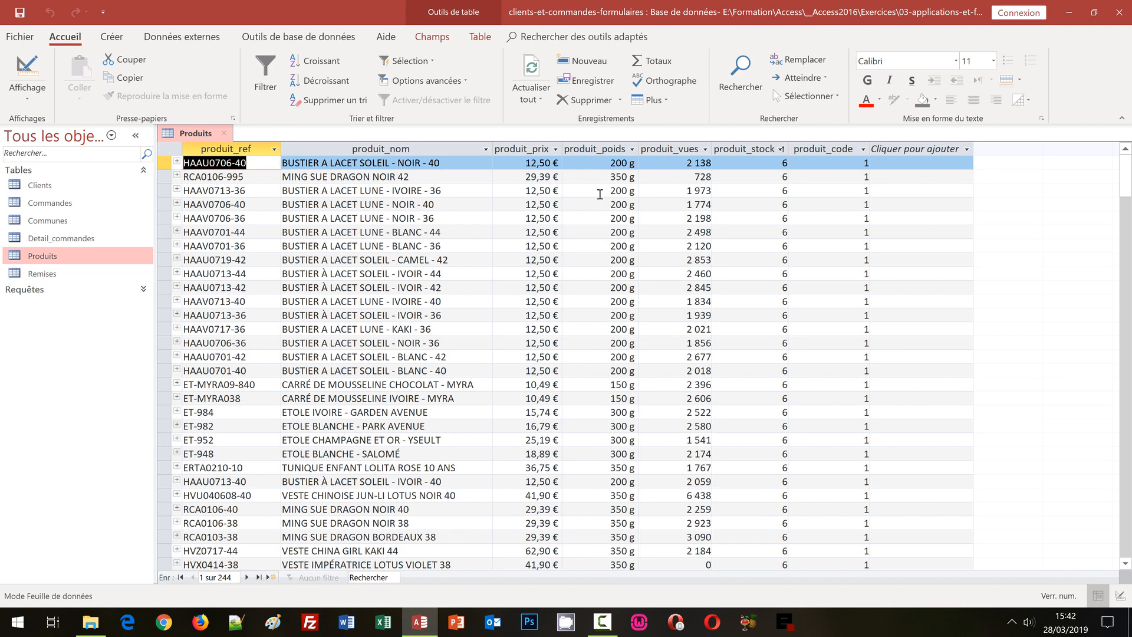
click(846, 146)
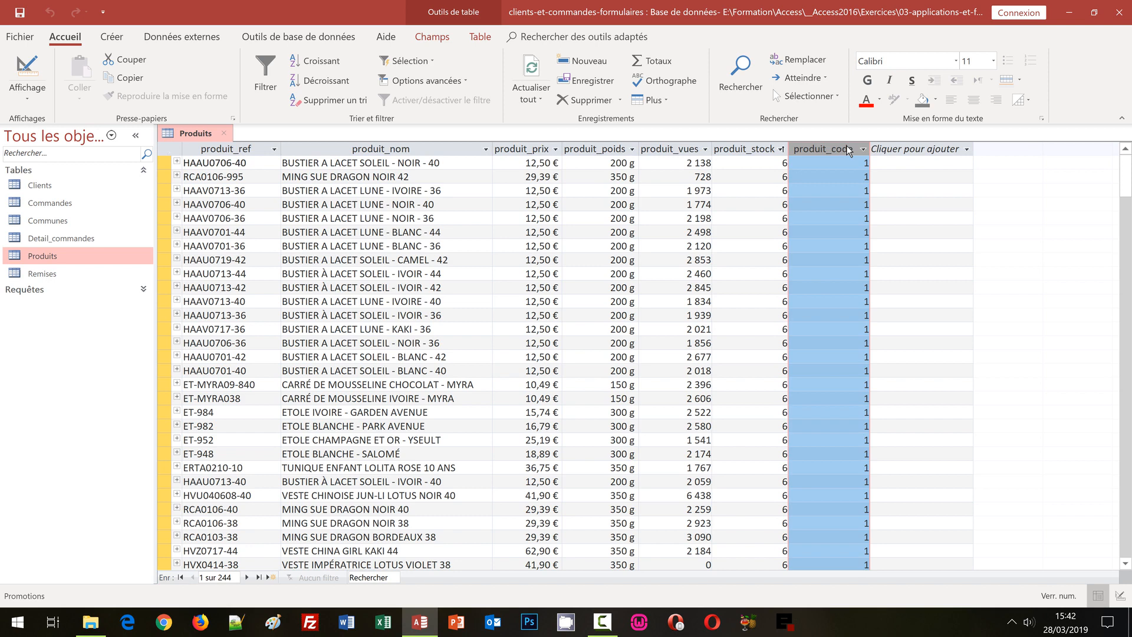
click(53, 274)
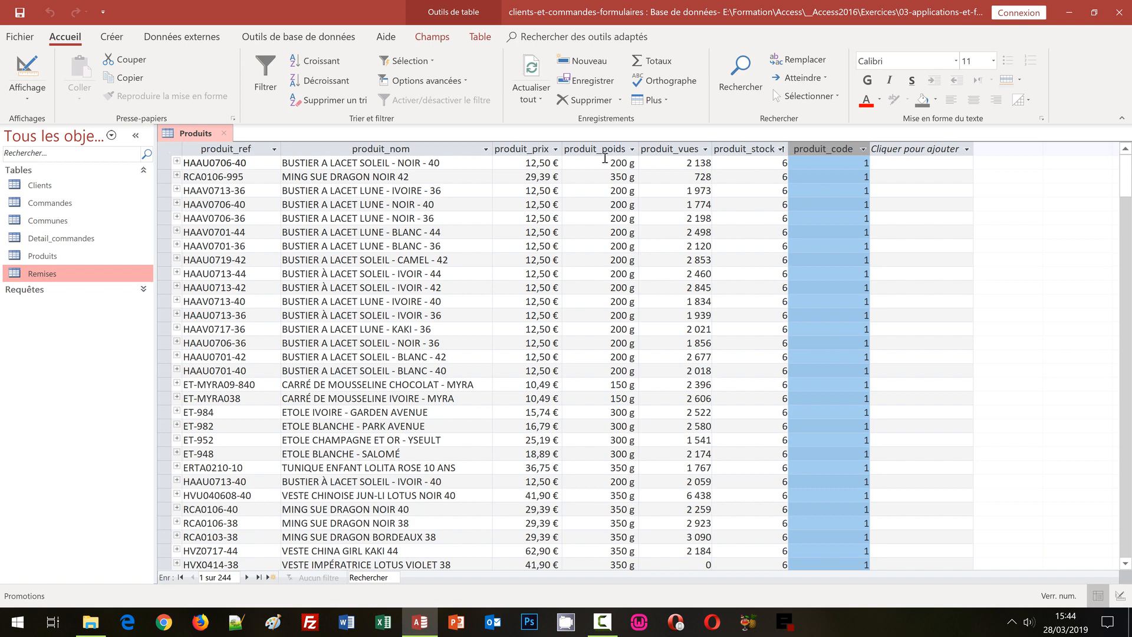
click(229, 134)
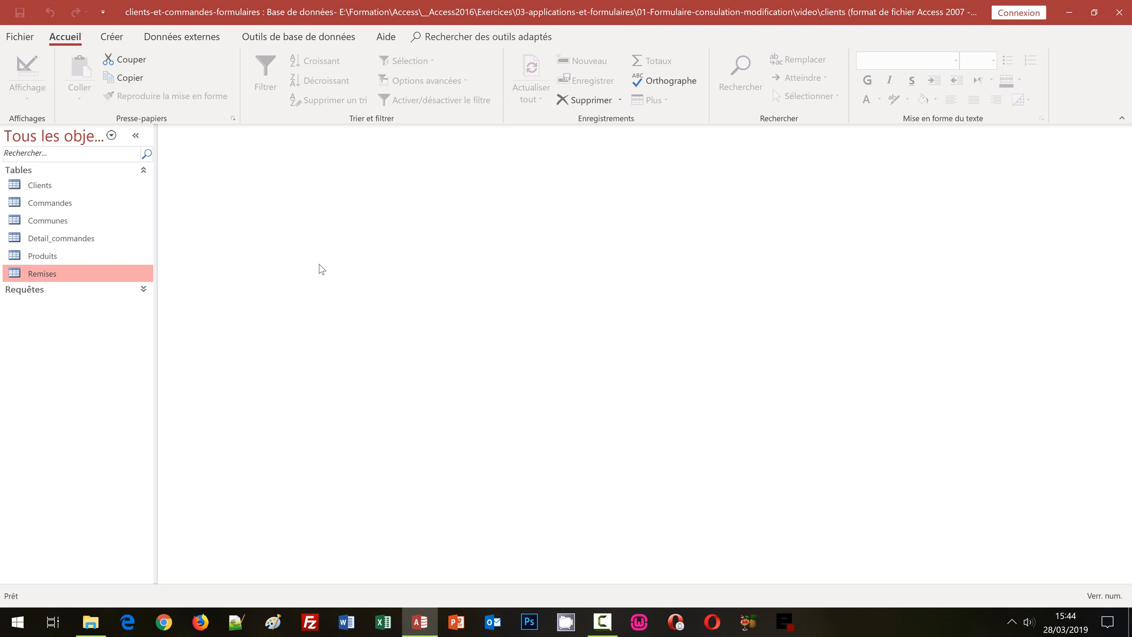
Create an automatic form based on the Produits table.
click(112, 37)
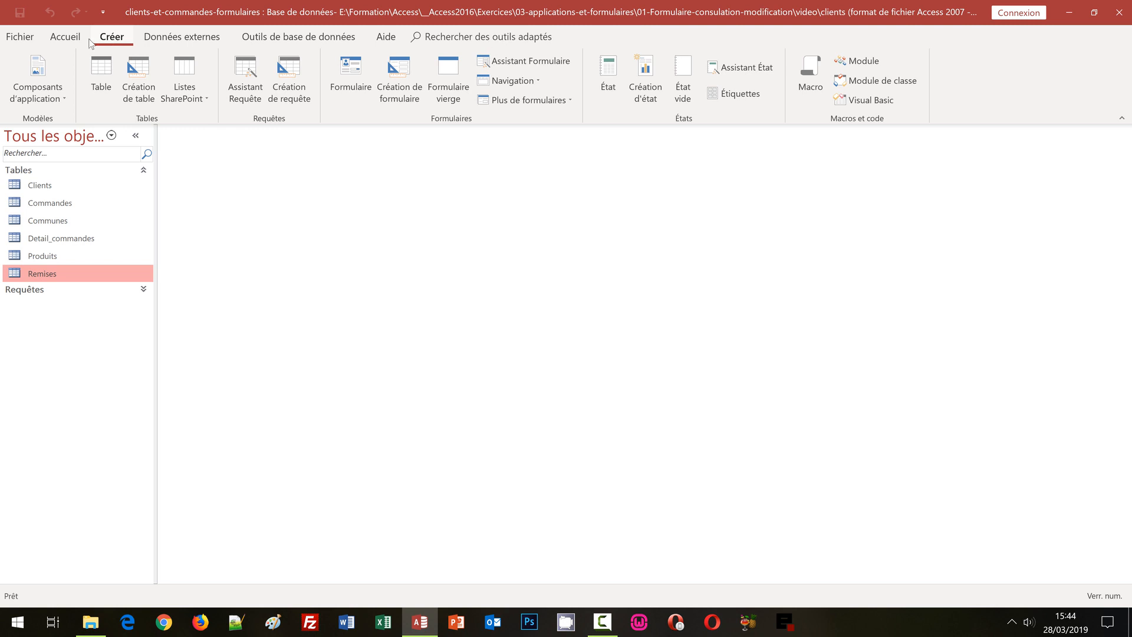
click(40, 258)
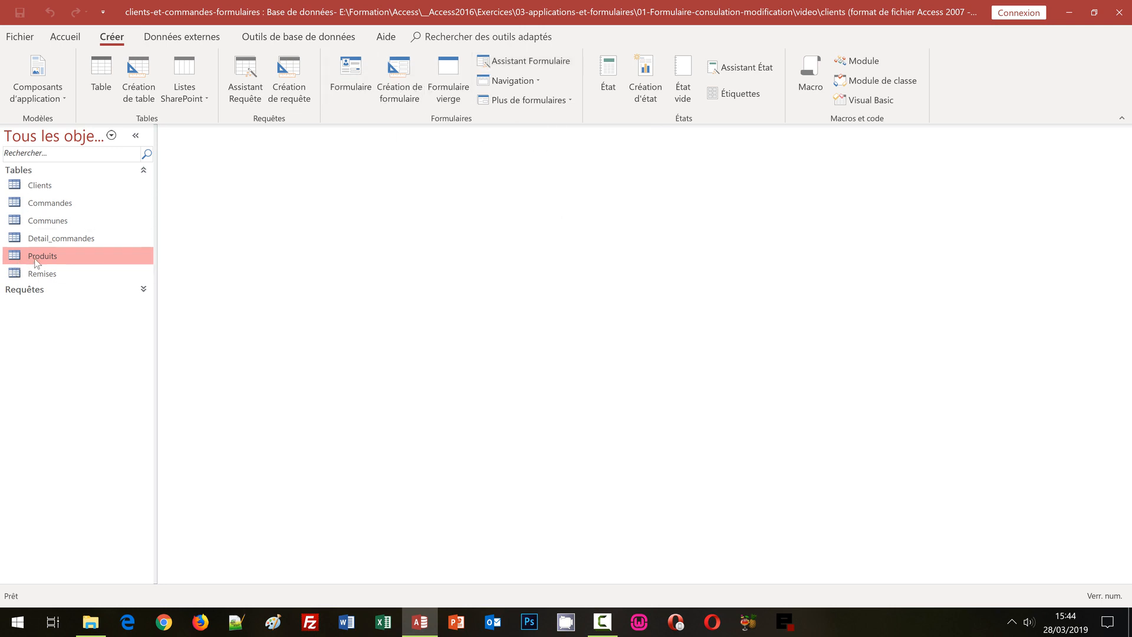
click(348, 75)
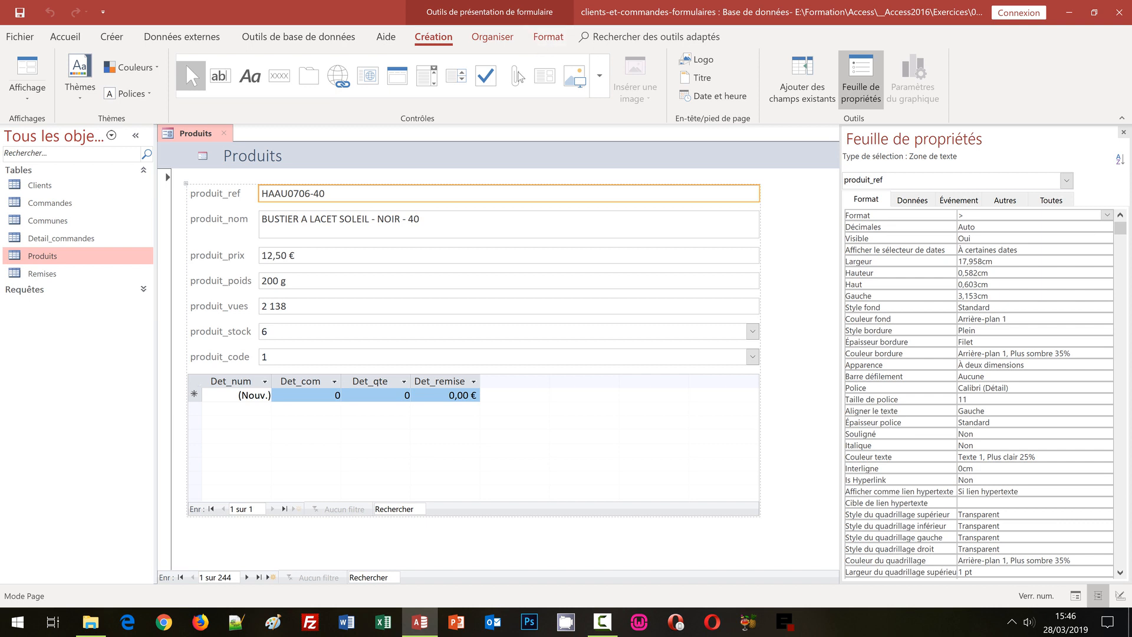
Show the Produits form in Design view and increase the form header section's height to about 1.6 cm.
click(26, 104)
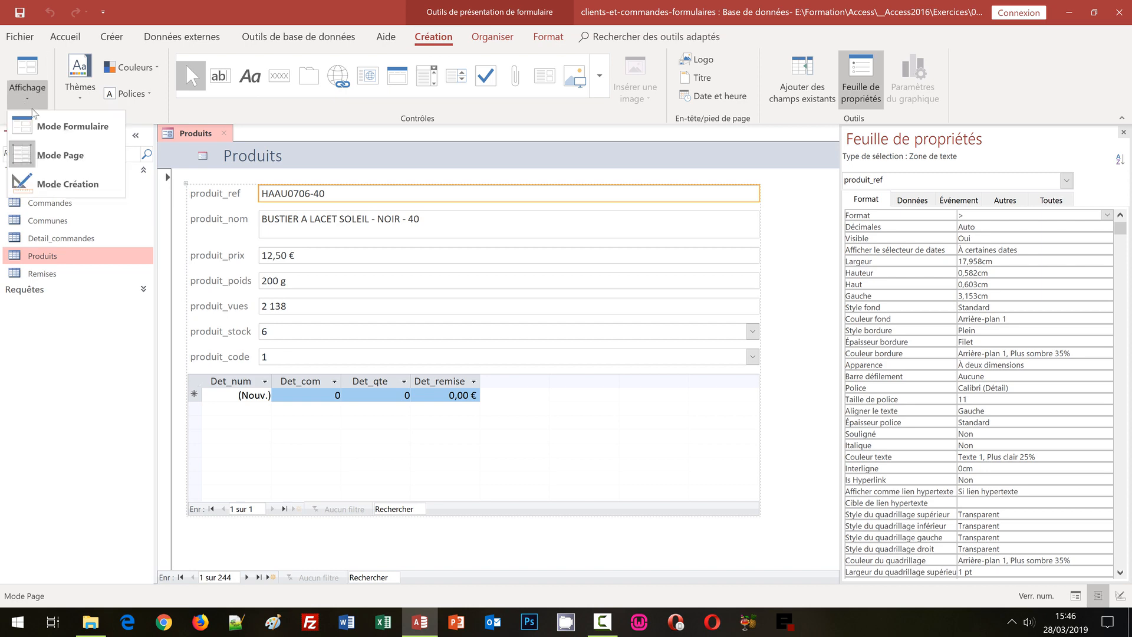
click(62, 184)
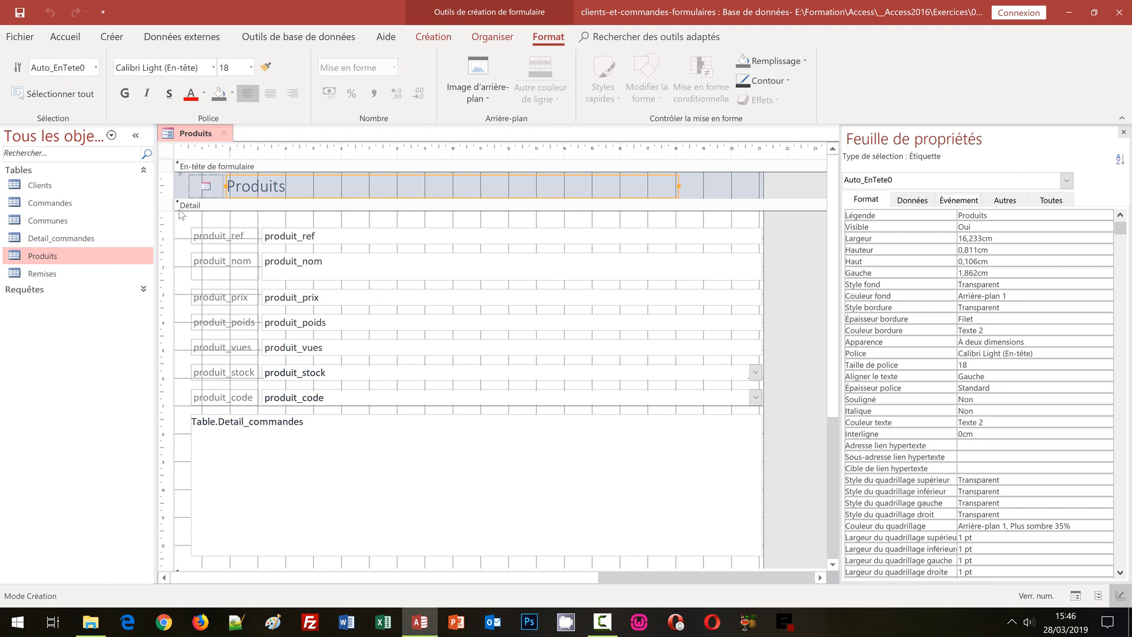
click(834, 450)
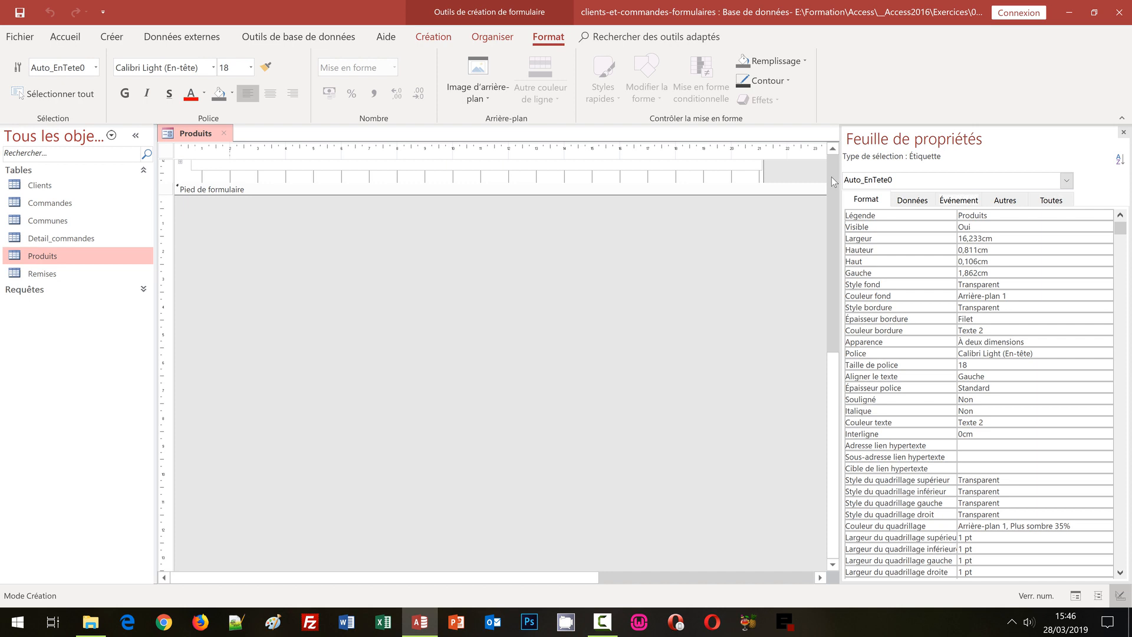
scroll(830, 174, up, 5)
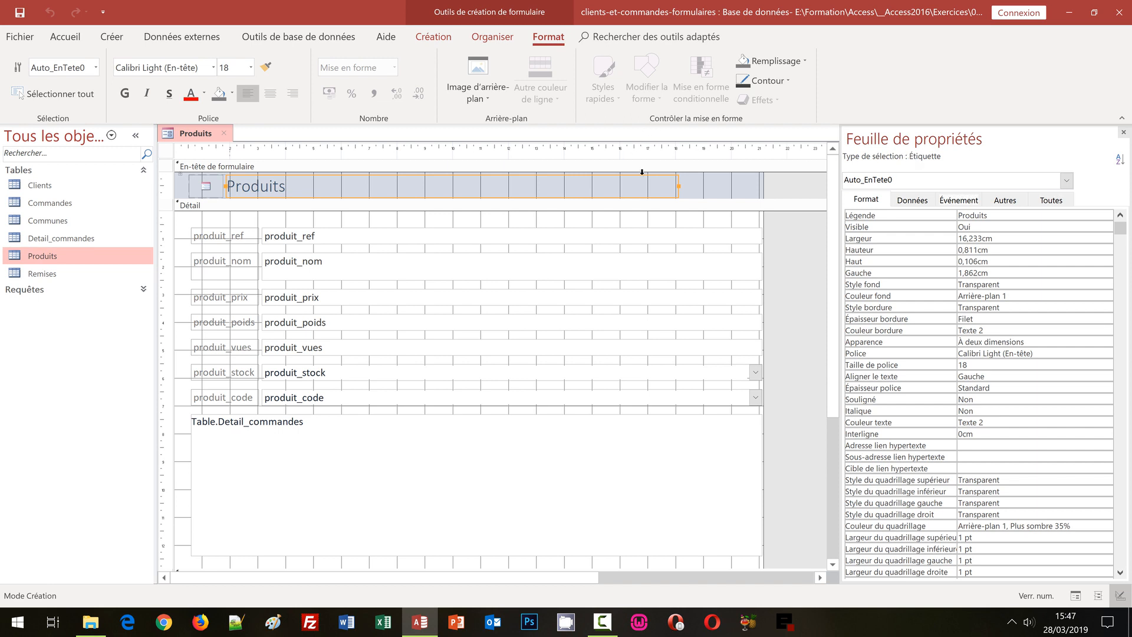
click(444, 40)
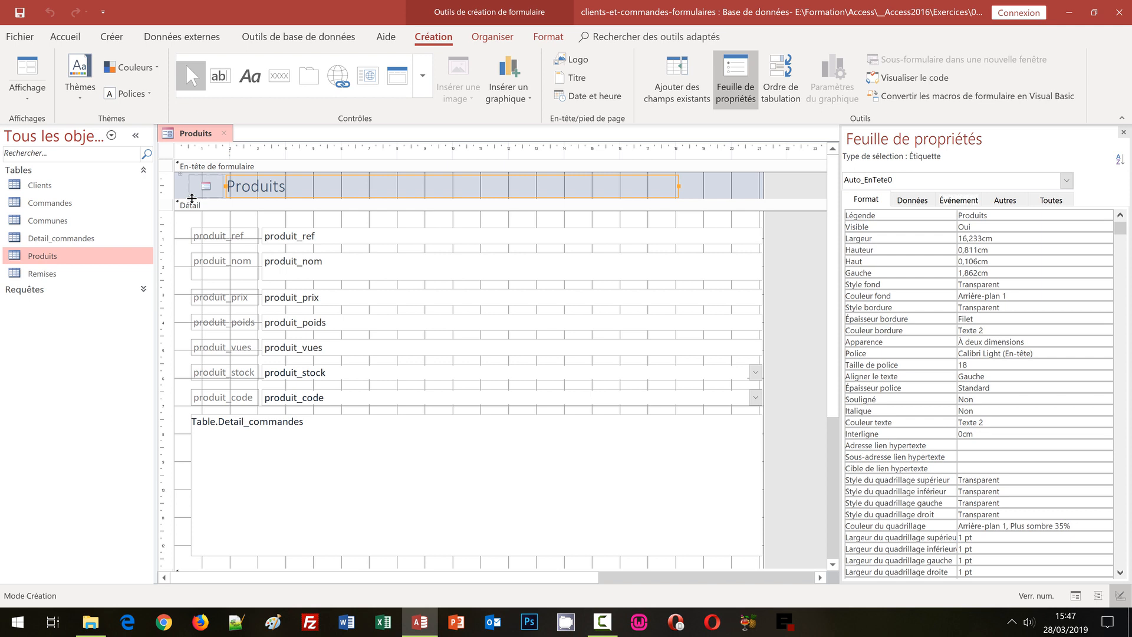
drag(192, 198, 189, 216)
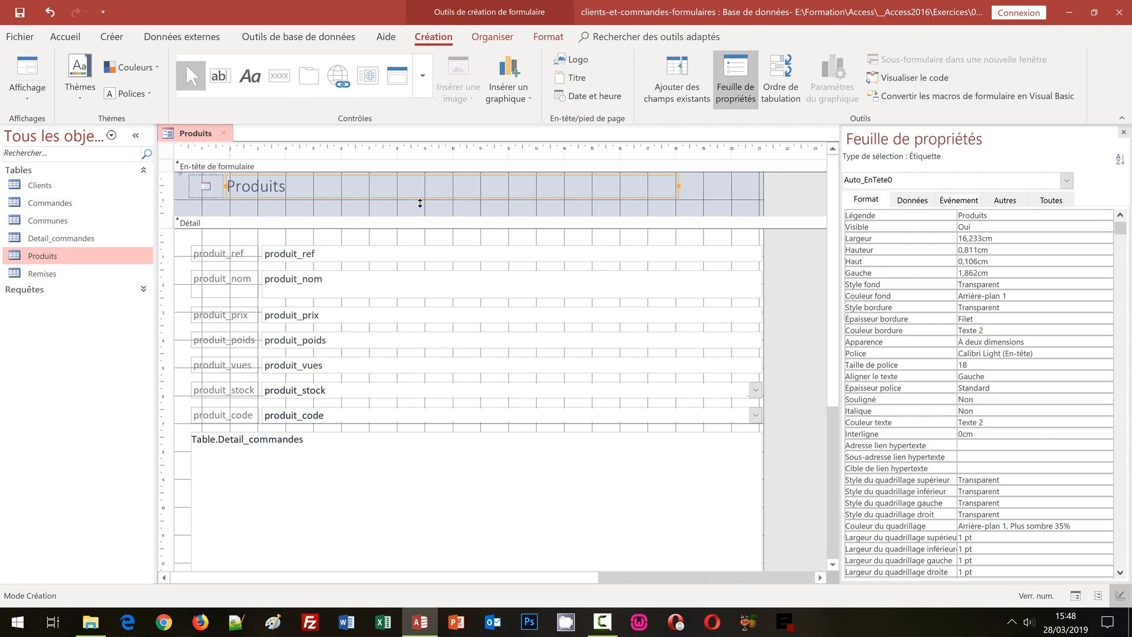
Set the form header section's background to a custom RGB colour with red 161, green 54 and blue 56.
click(728, 196)
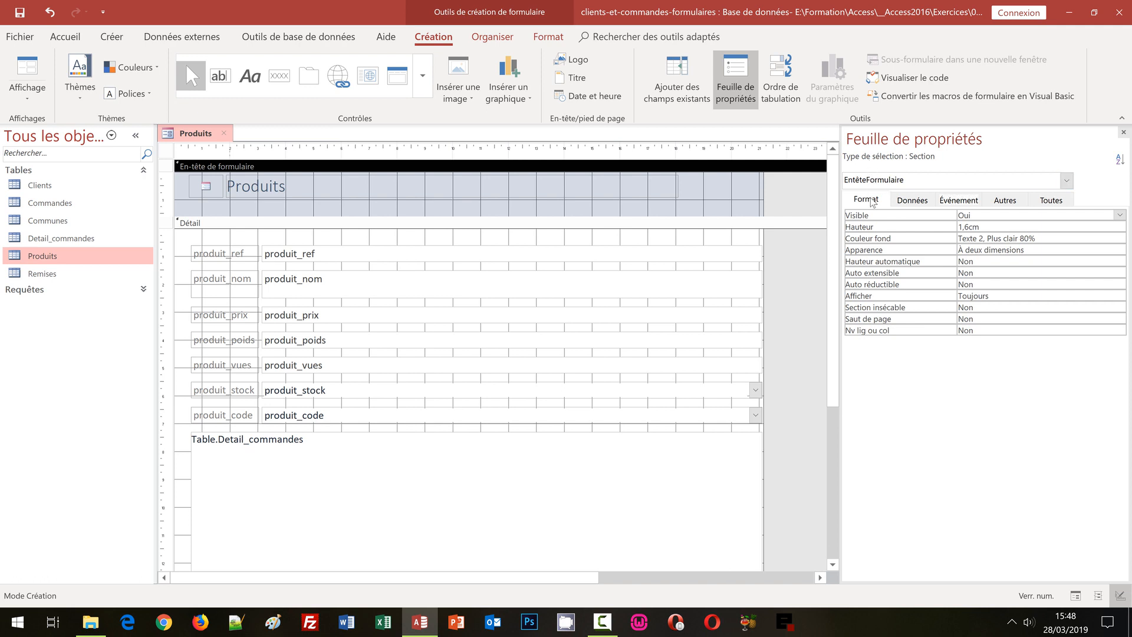
click(873, 203)
click(1073, 237)
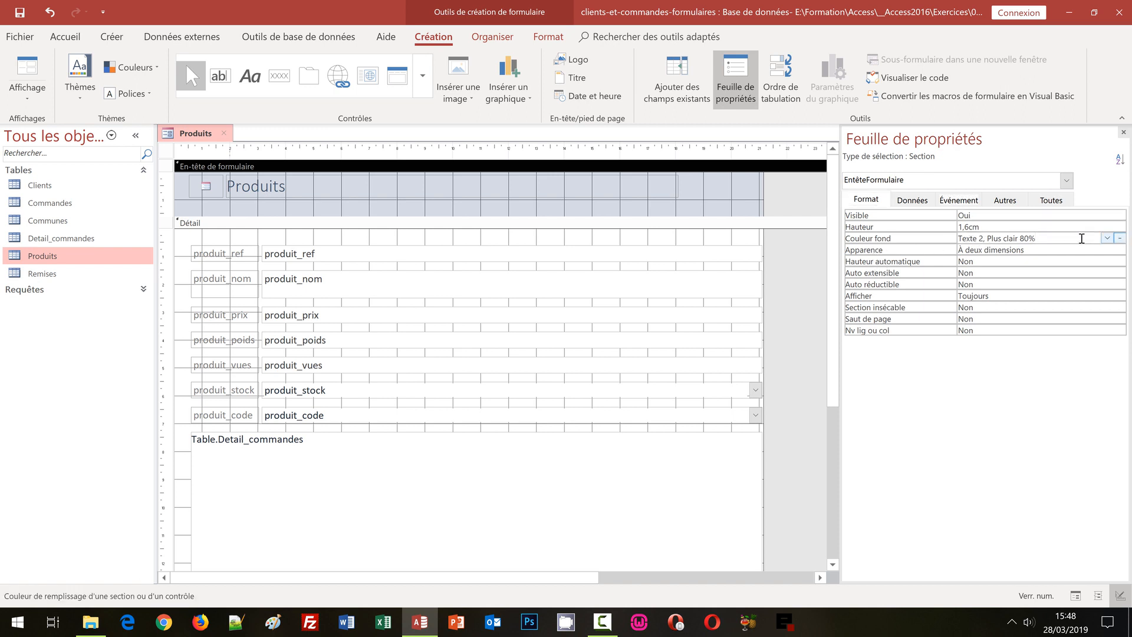
click(1120, 239)
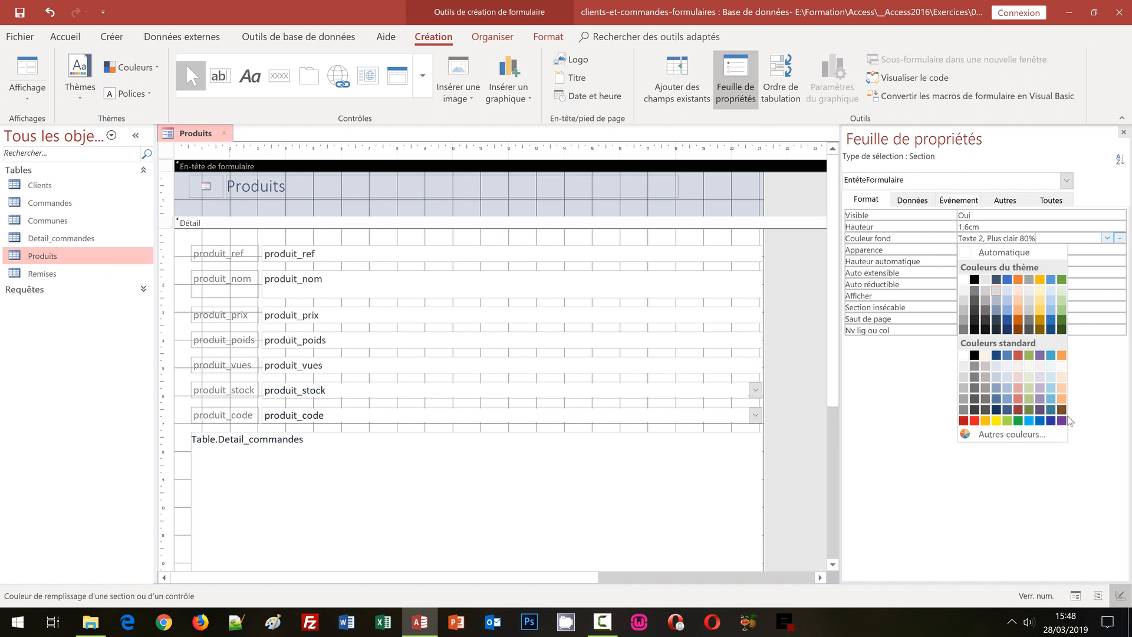
click(1012, 435)
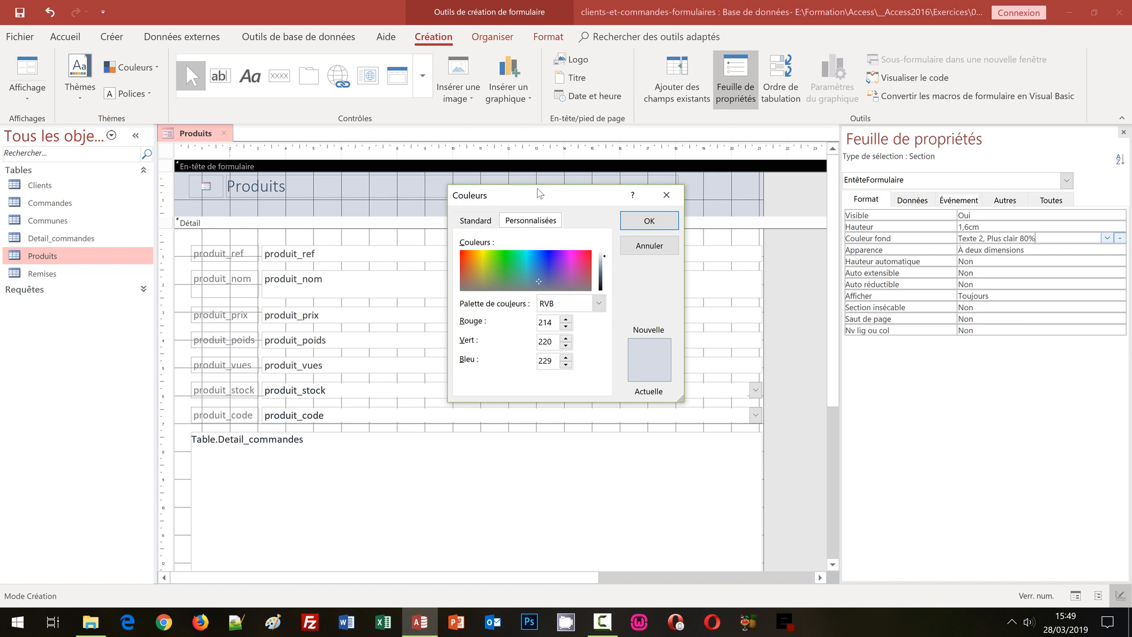
double_click(549, 322)
text(161)
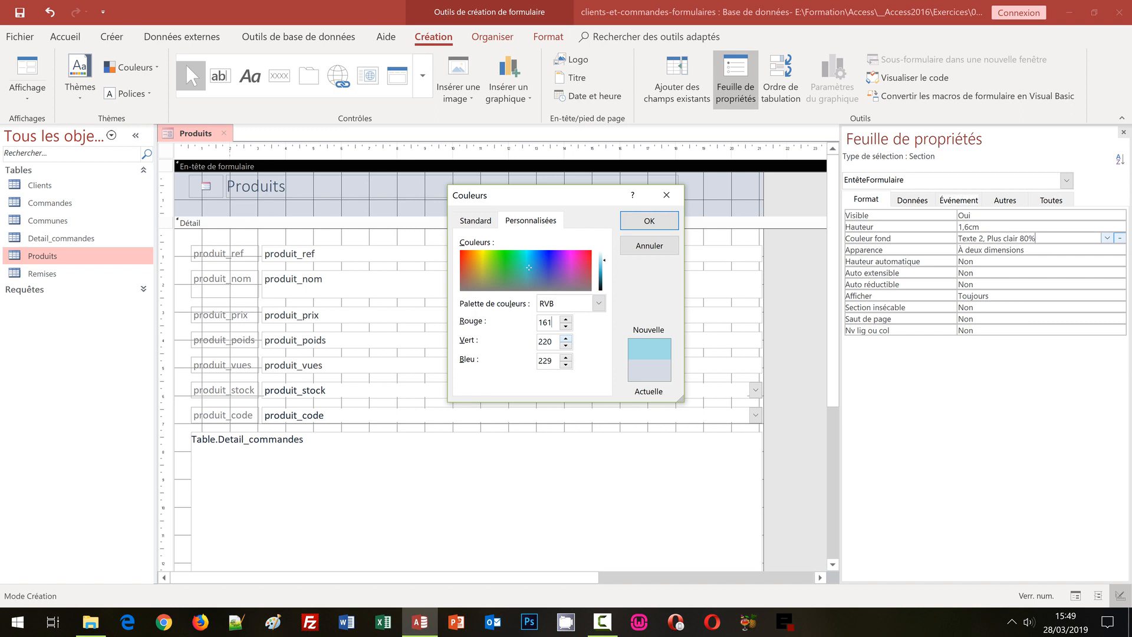
key(Tab)
text(54)
key(Tab)
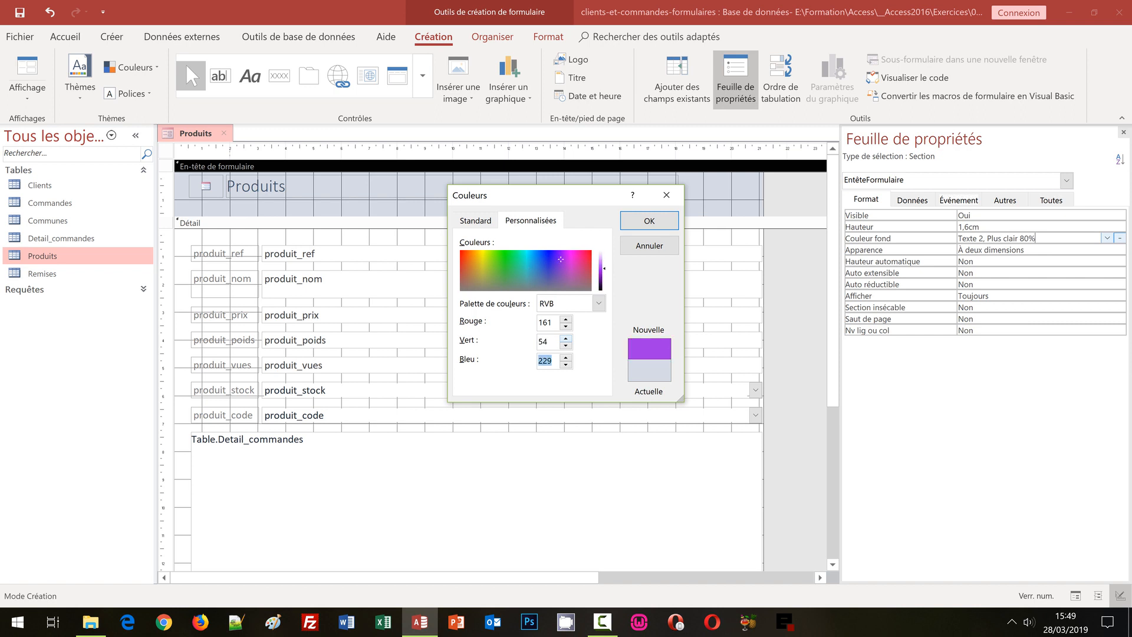
text(56)
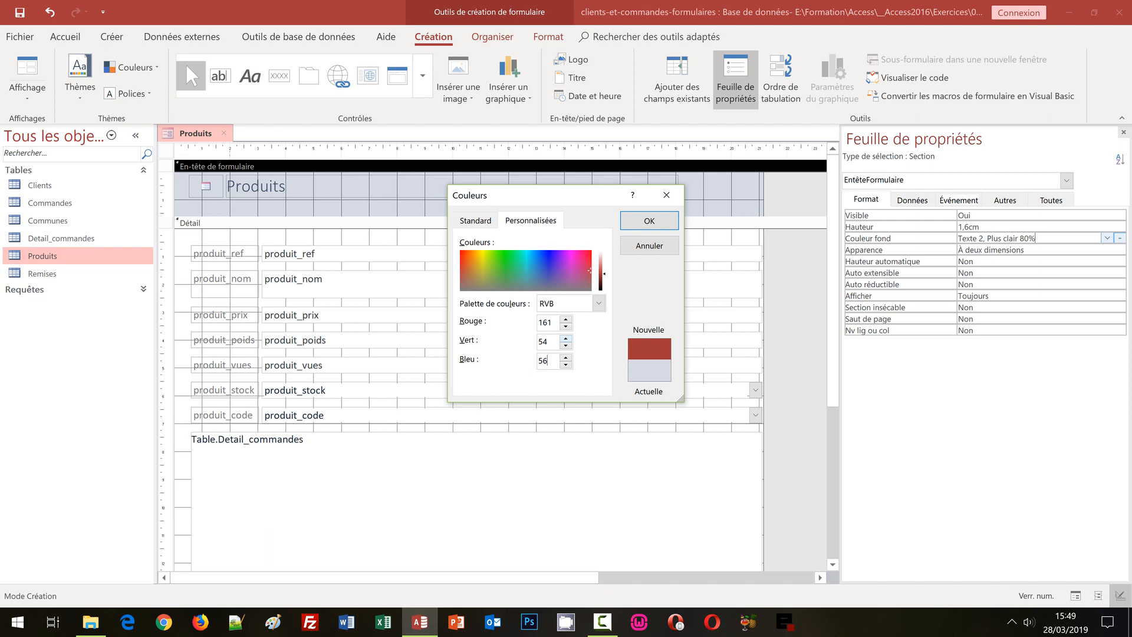
click(650, 221)
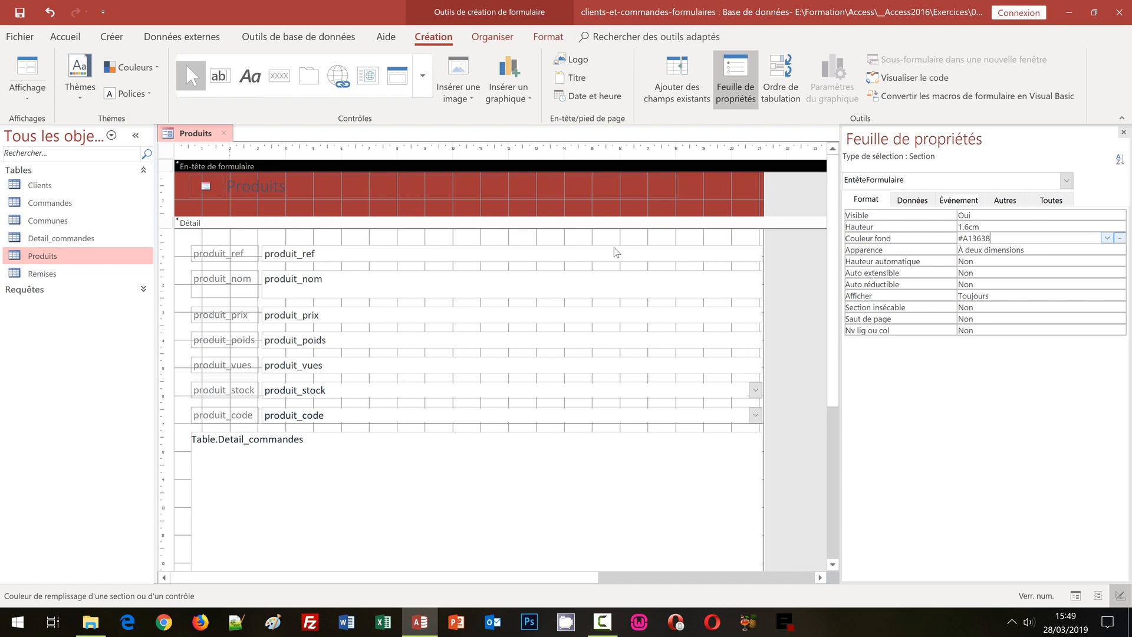
Save the form under the name F_Produits.
key(ctrl+s)
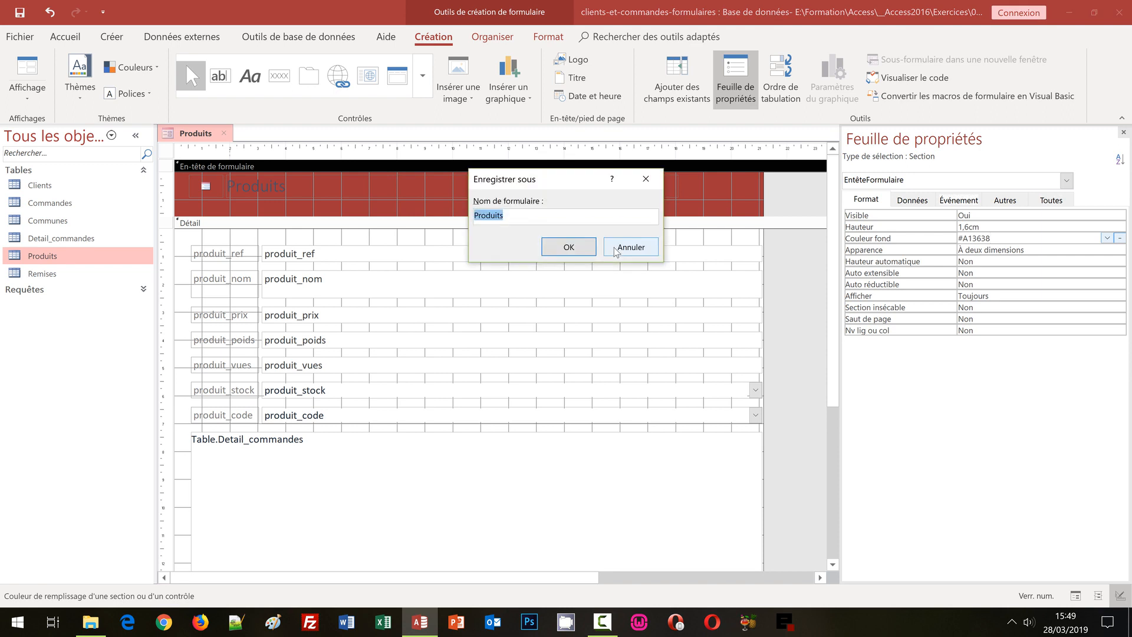
key(End)
key(Home)
text(F_)
click(551, 248)
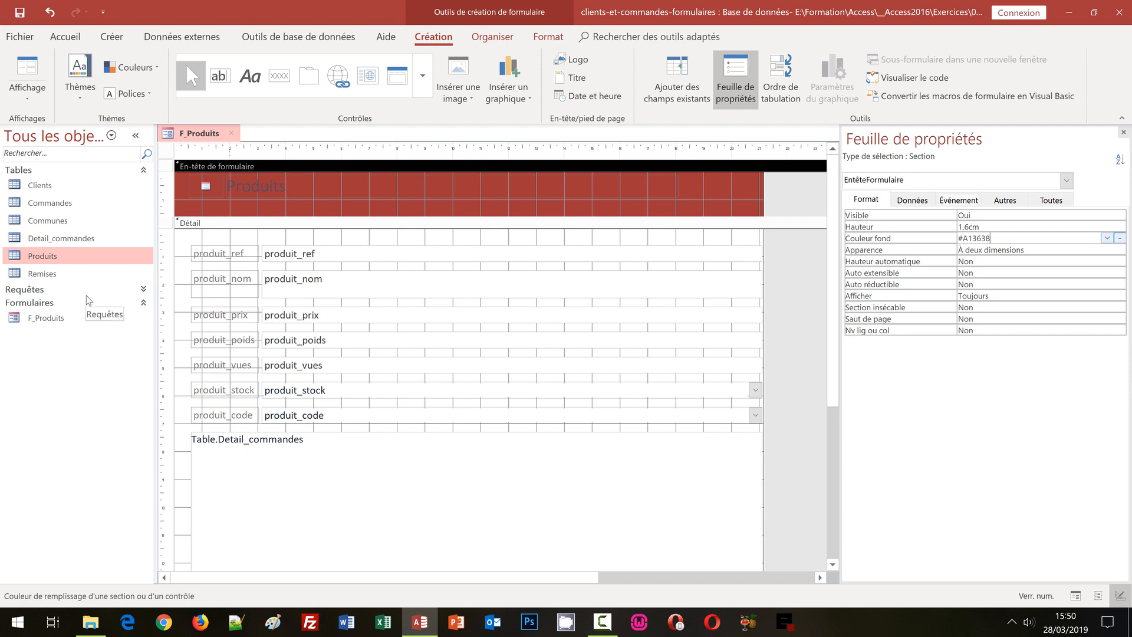
Delete the logo image beside the Produits title in the form header.
click(199, 188)
click(199, 189)
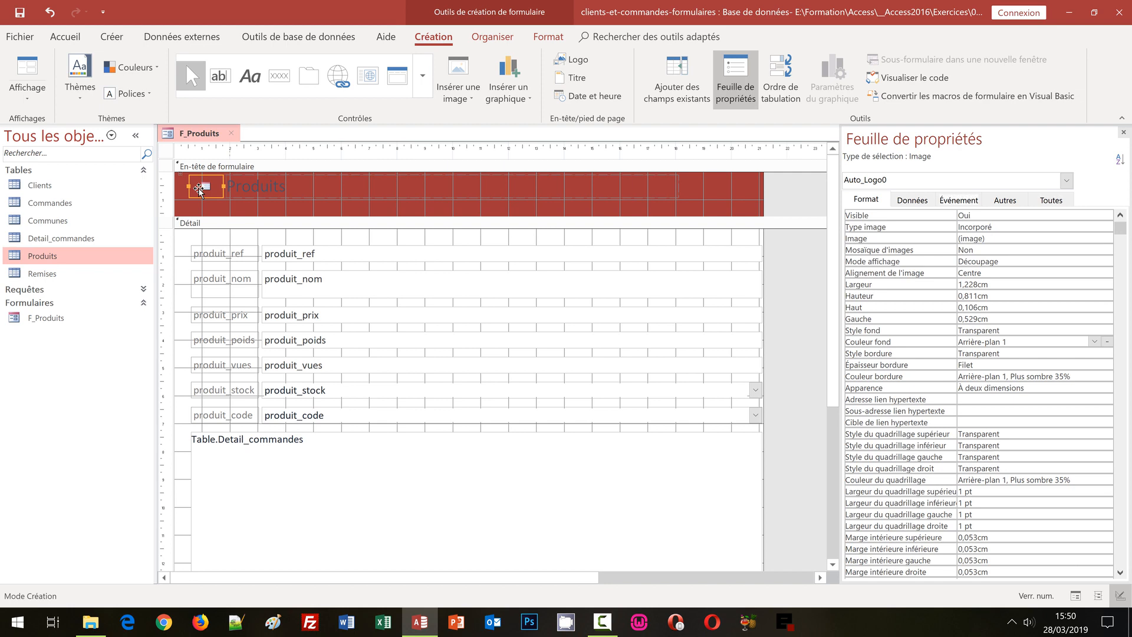
key(Delete)
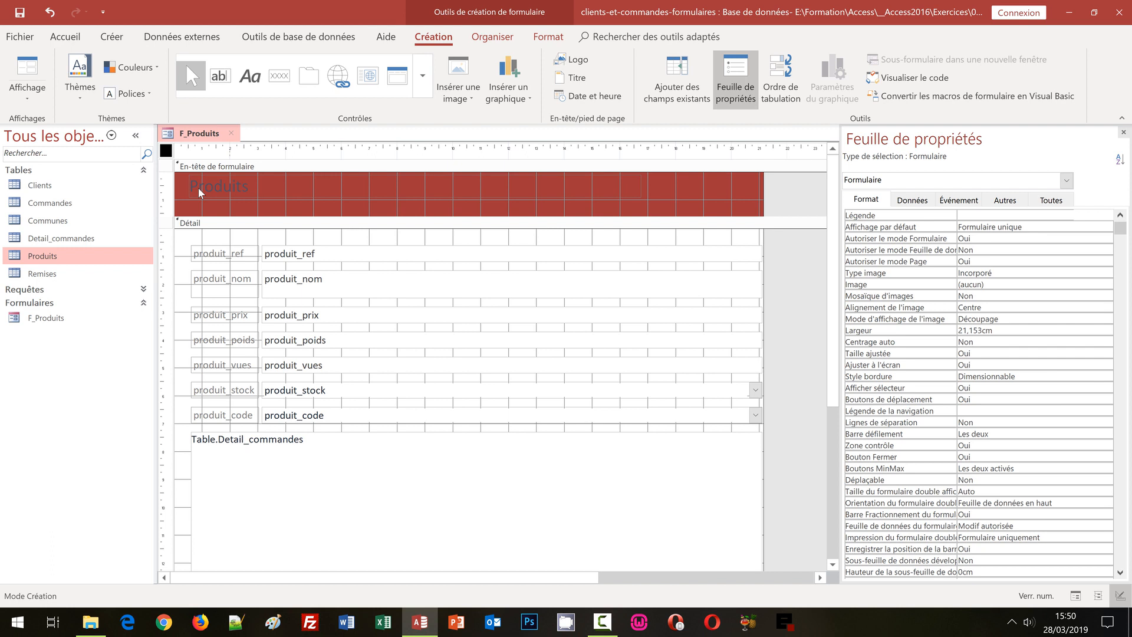
Widen the Produits title label to about 20.57 cm so it reaches the form's right edge.
click(229, 192)
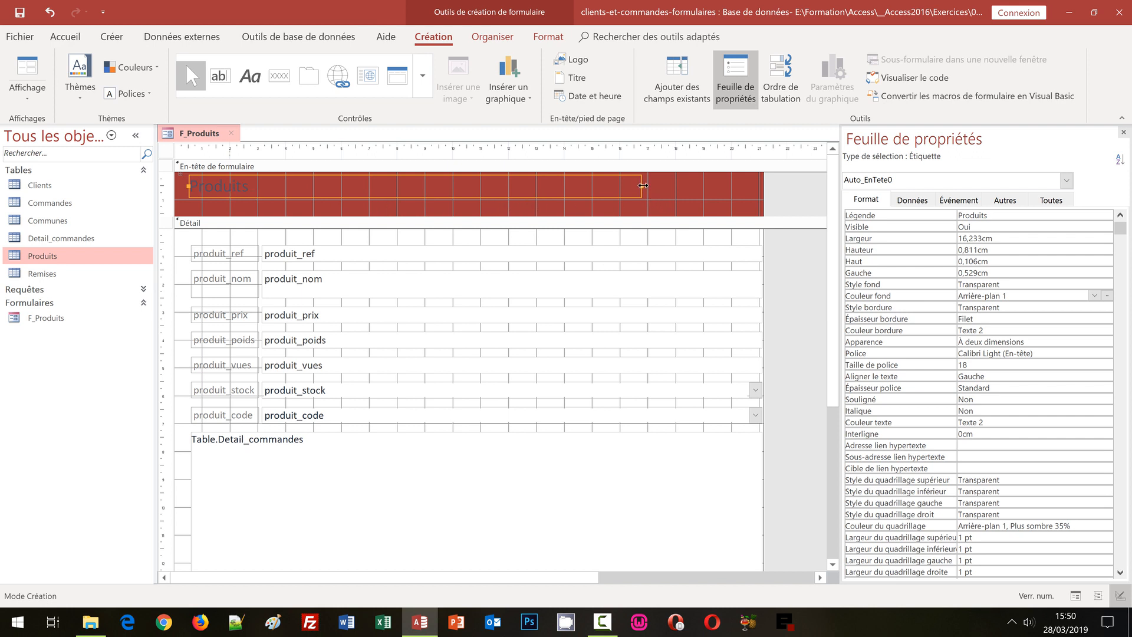
drag(639, 185, 763, 185)
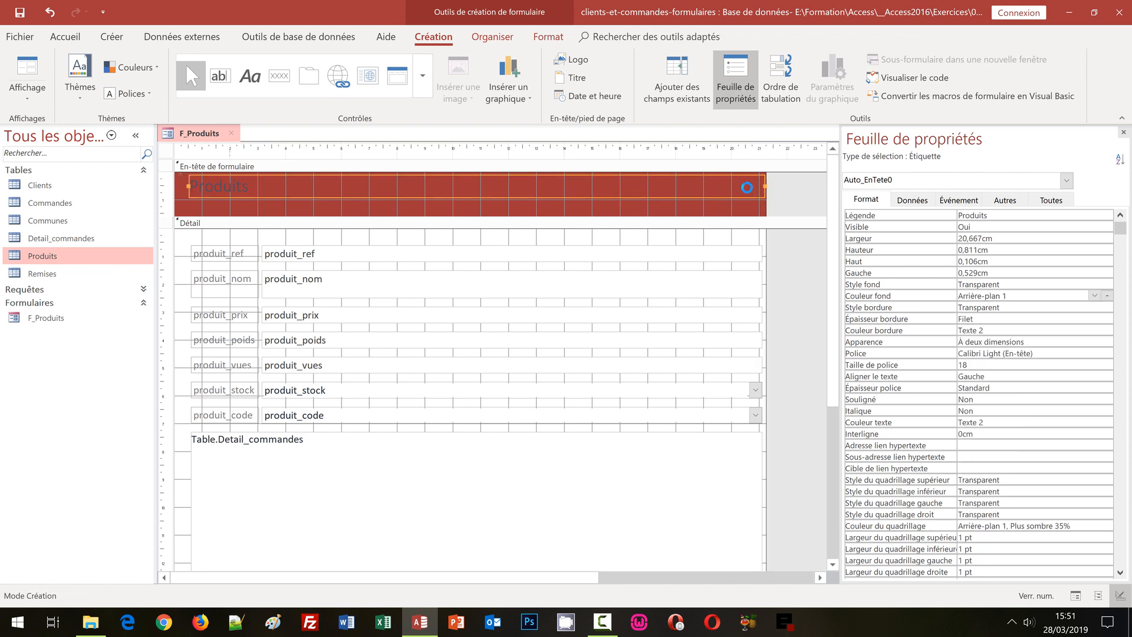
key(ctrl+z)
drag(642, 186, 763, 192)
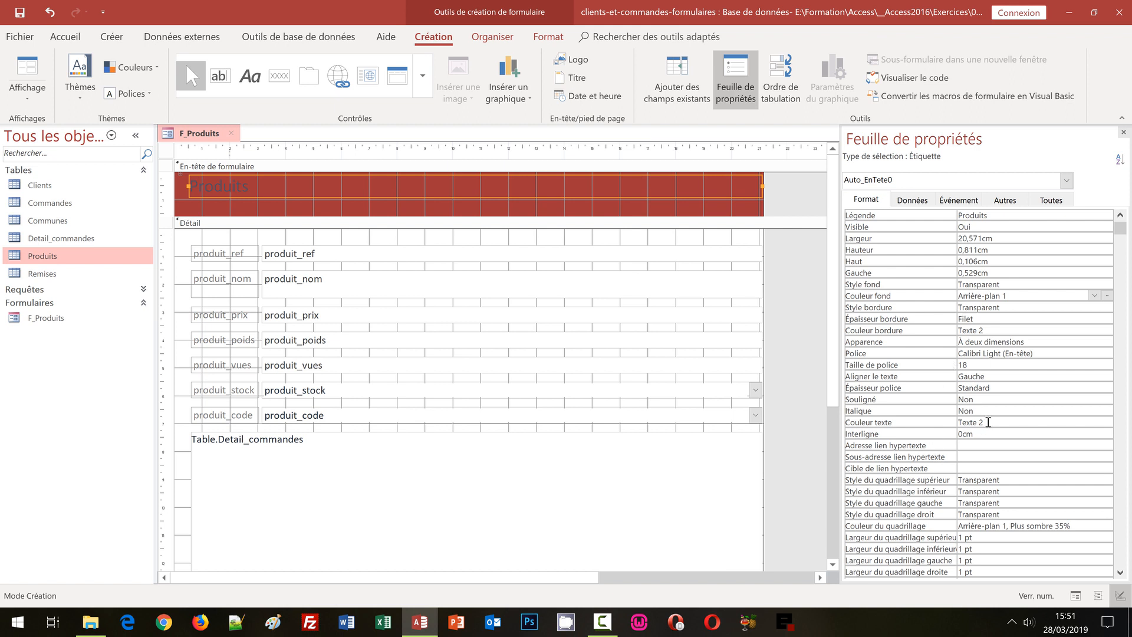
Set the Produits title label's text colour to the light grey #ECECEC.
click(992, 422)
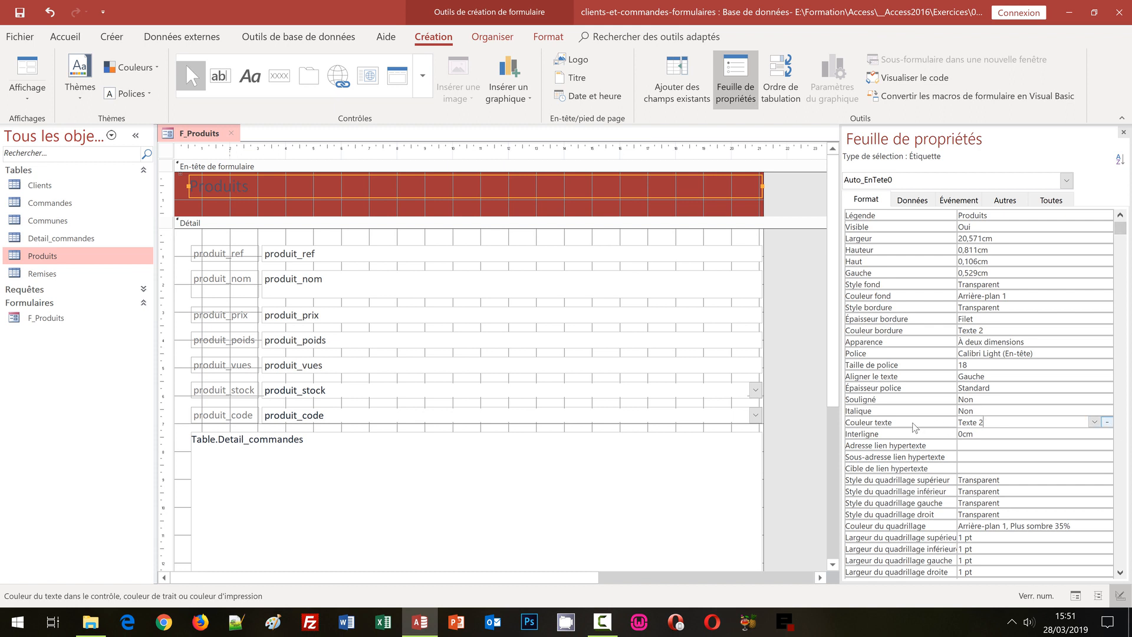
click(1108, 423)
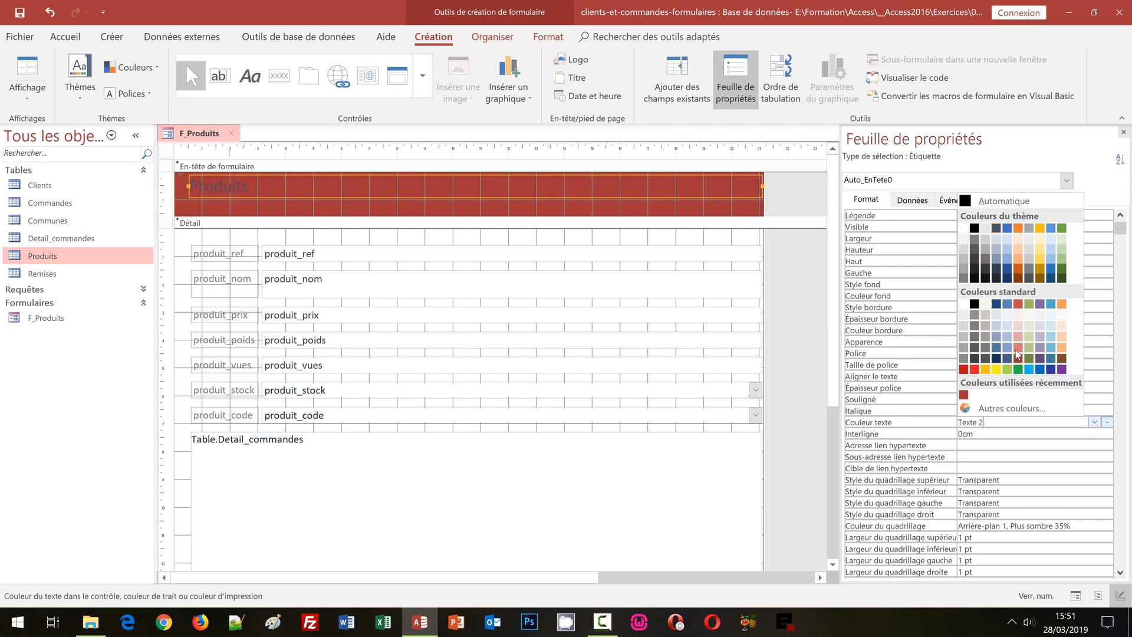
click(964, 316)
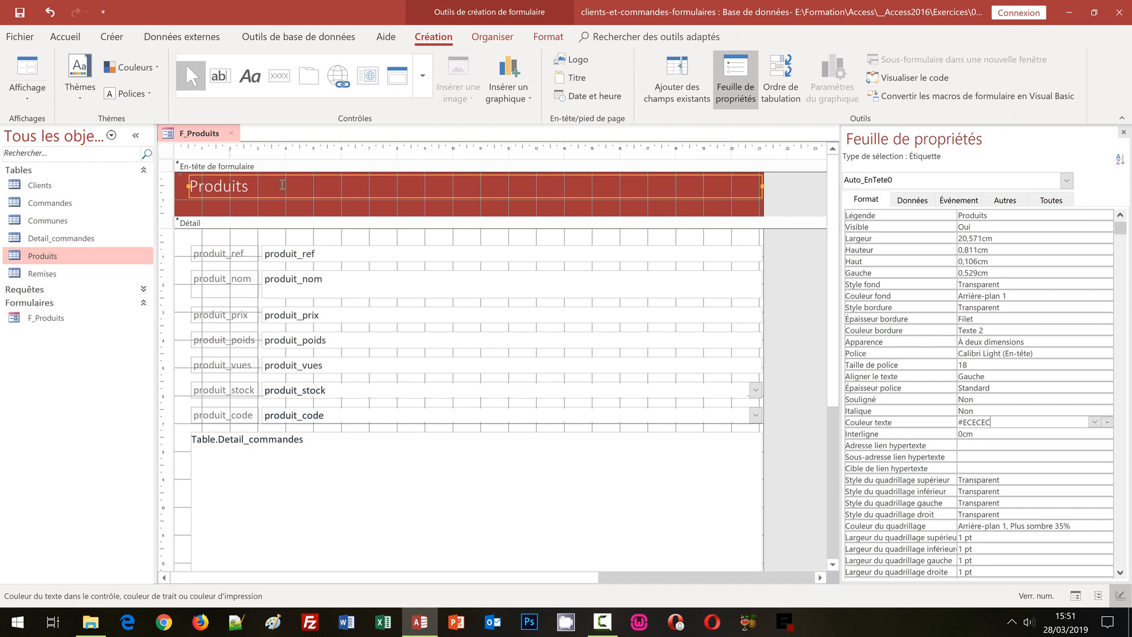
Replace the form header title text with "Articles de la table Produits".
click(263, 190)
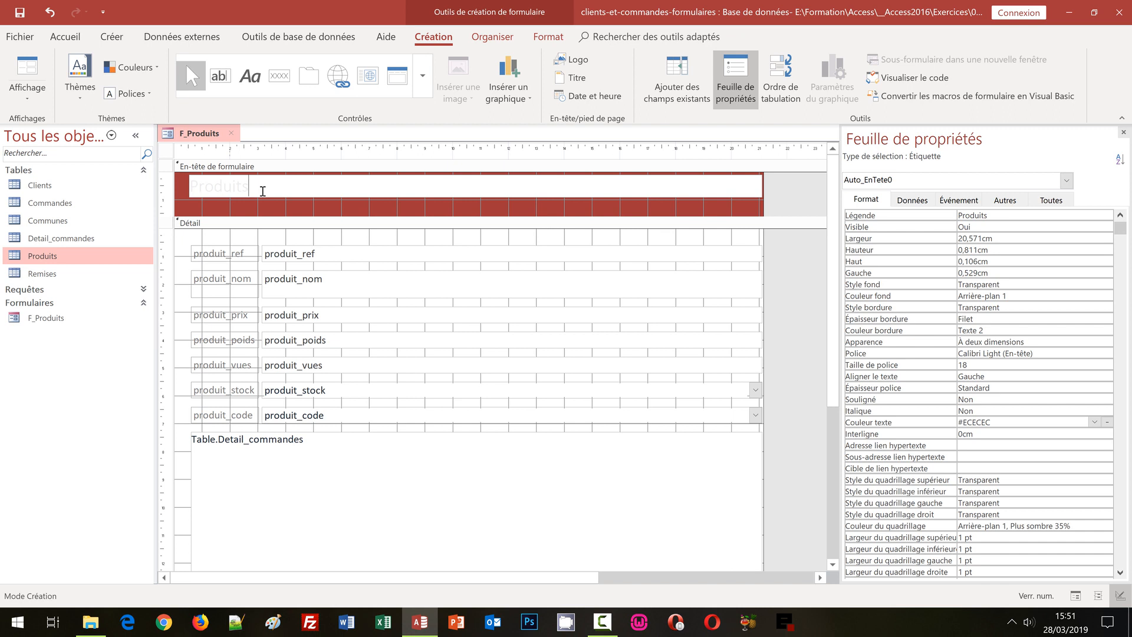
key(BackSpace)
key(BackSpace)
key(BackSpace)
key(BackSpace)
key(BackSpace)
key(BackSpace)
key(BackSpace)
key(BackSpace)
text(Articles Produits)
text(de la table)
Format the header title label as 24 pt bold and move it slightly lower, about 0.3 cm below the header's upper edge.
click(550, 38)
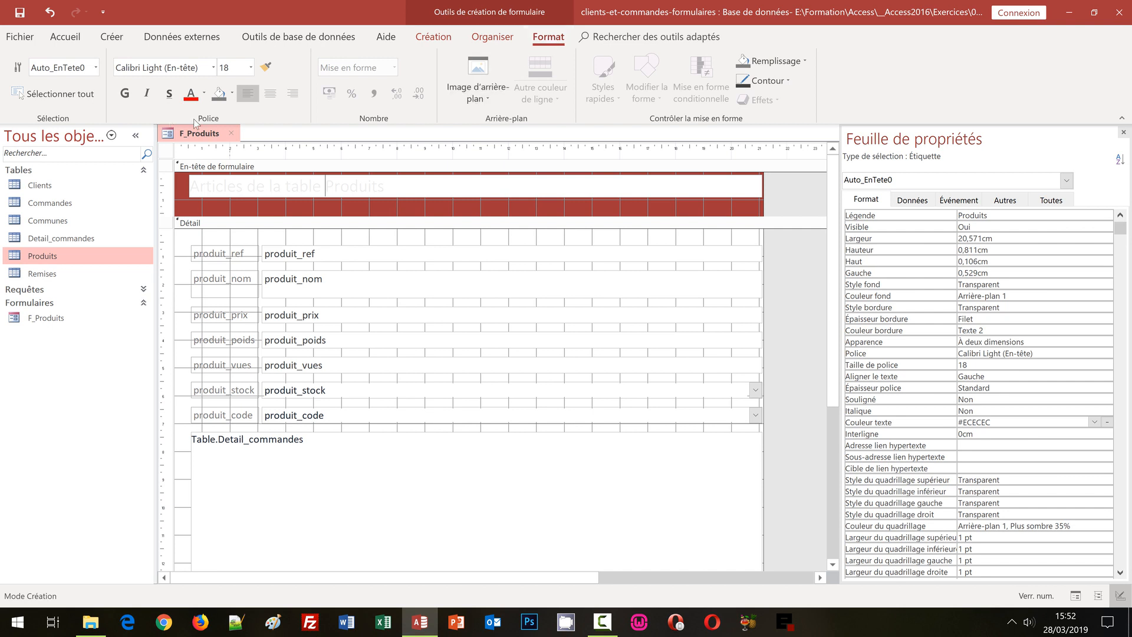
click(251, 67)
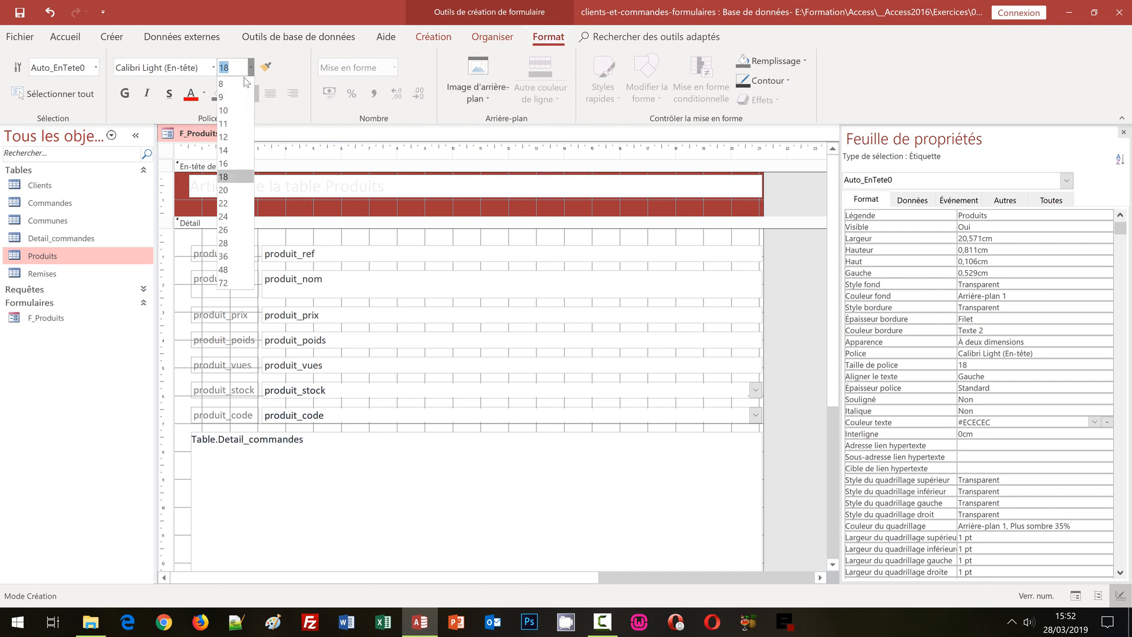
click(233, 217)
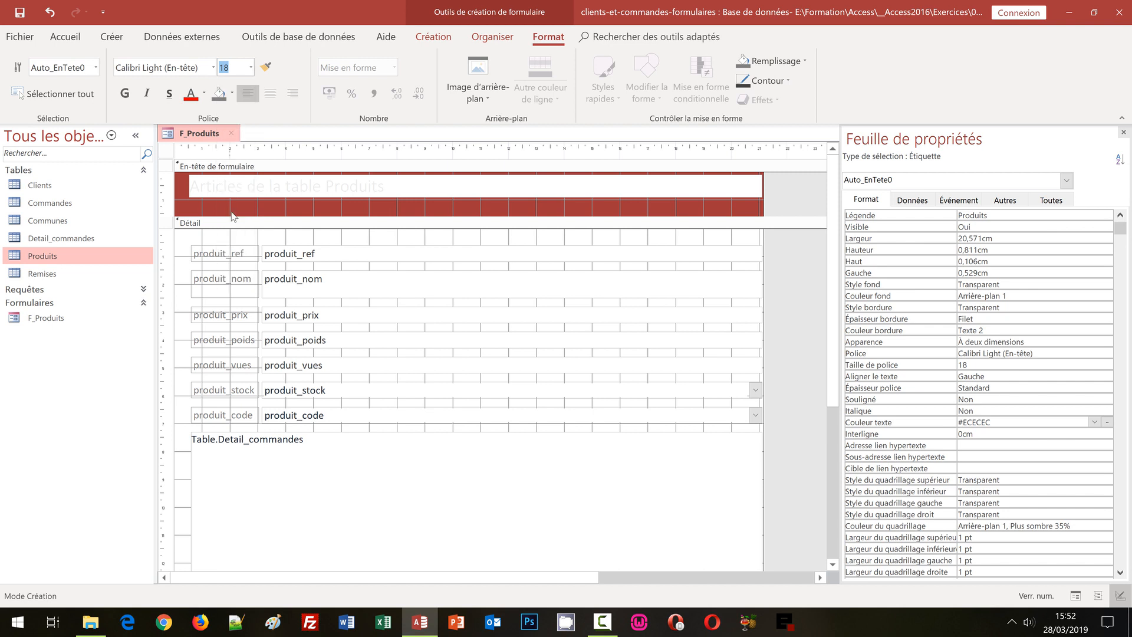
click(125, 94)
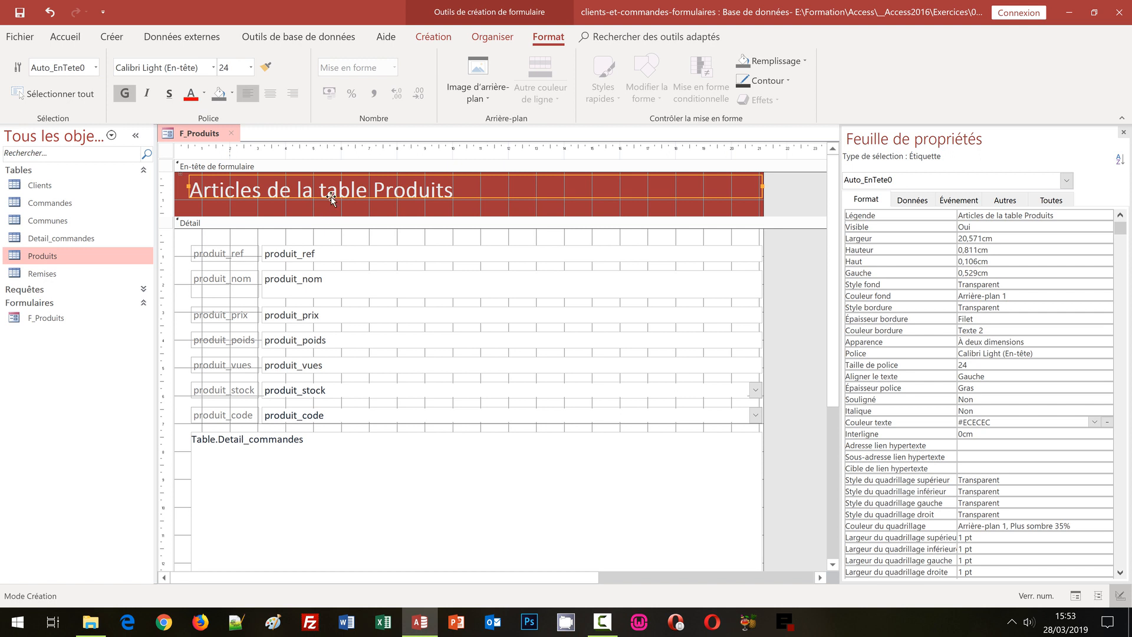
drag(331, 199, 332, 197)
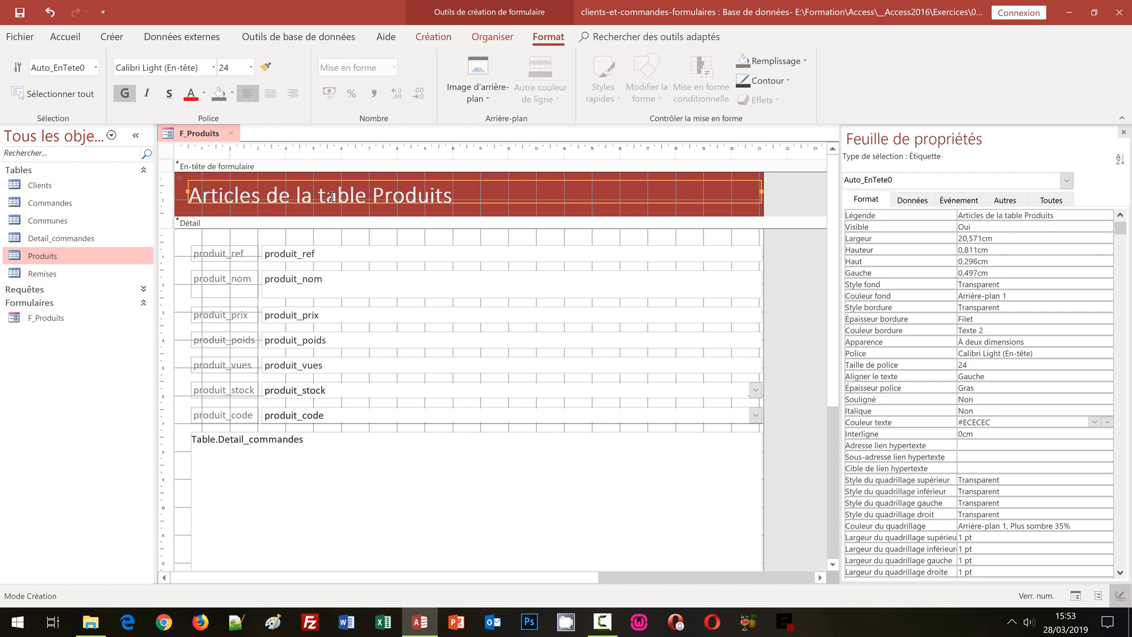
click(487, 213)
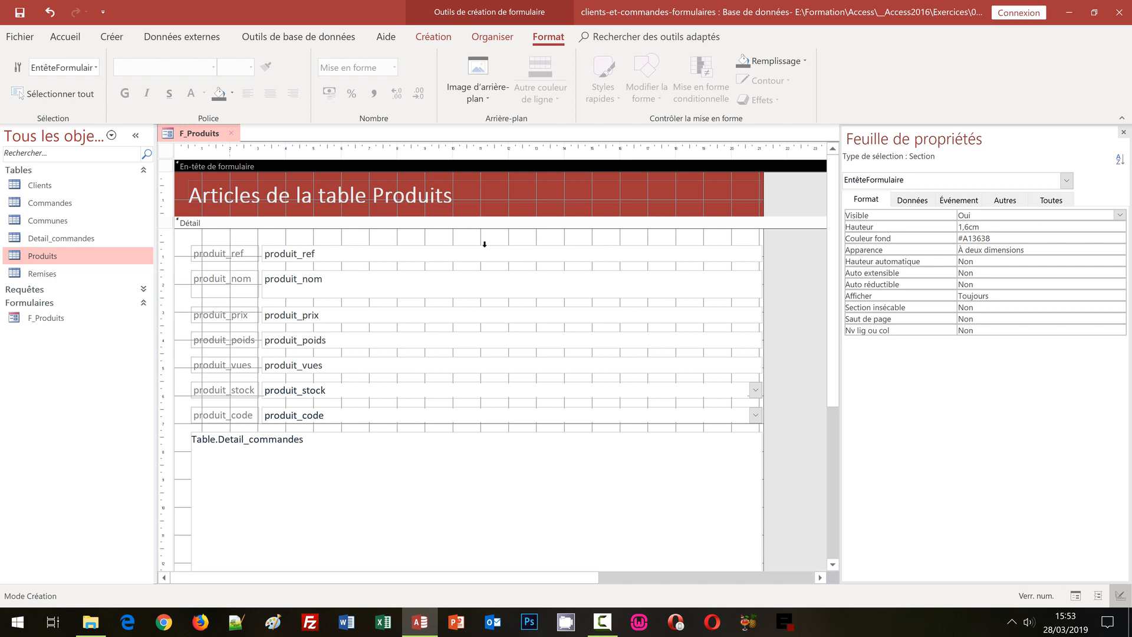
Preview the form in Form view, checking the header and fields, and return to Design view.
click(66, 37)
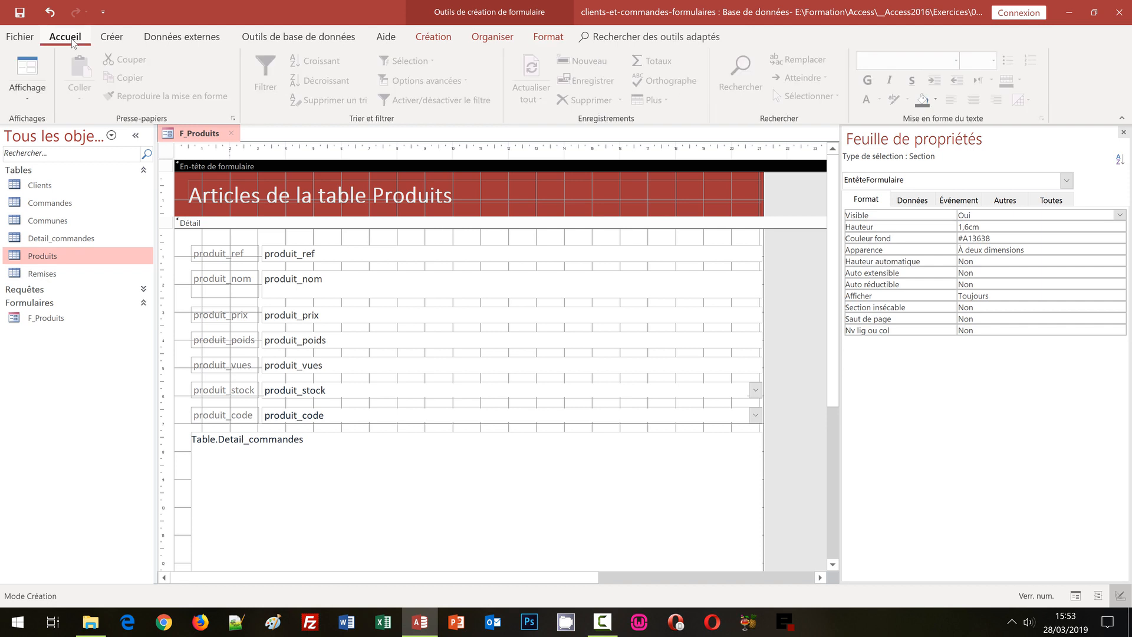
click(24, 99)
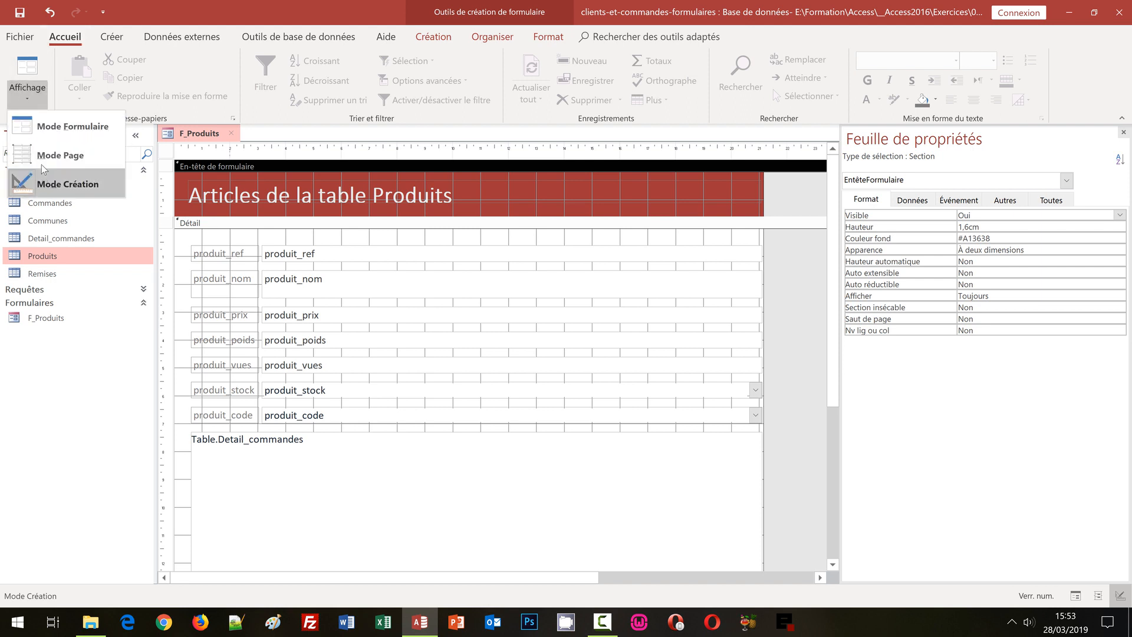
click(44, 126)
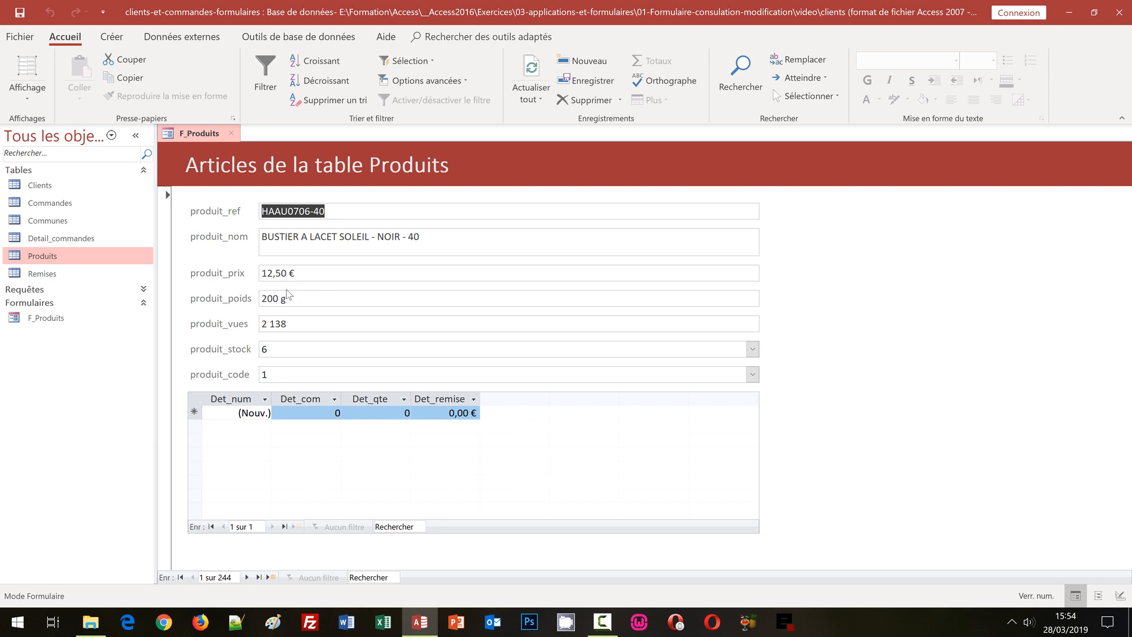
click(33, 97)
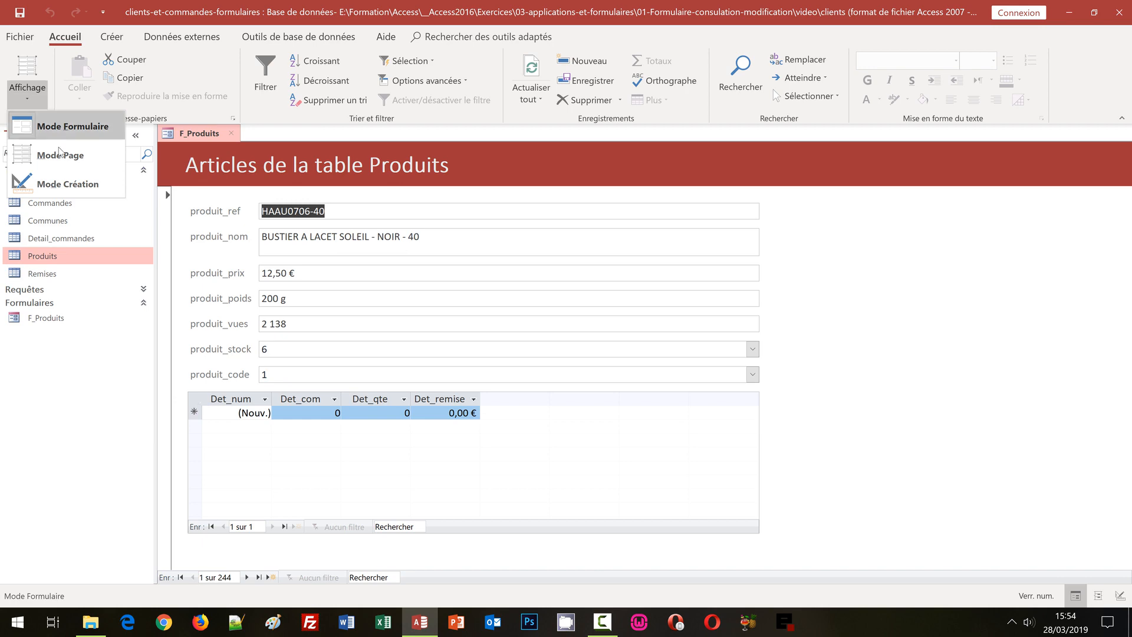
click(61, 185)
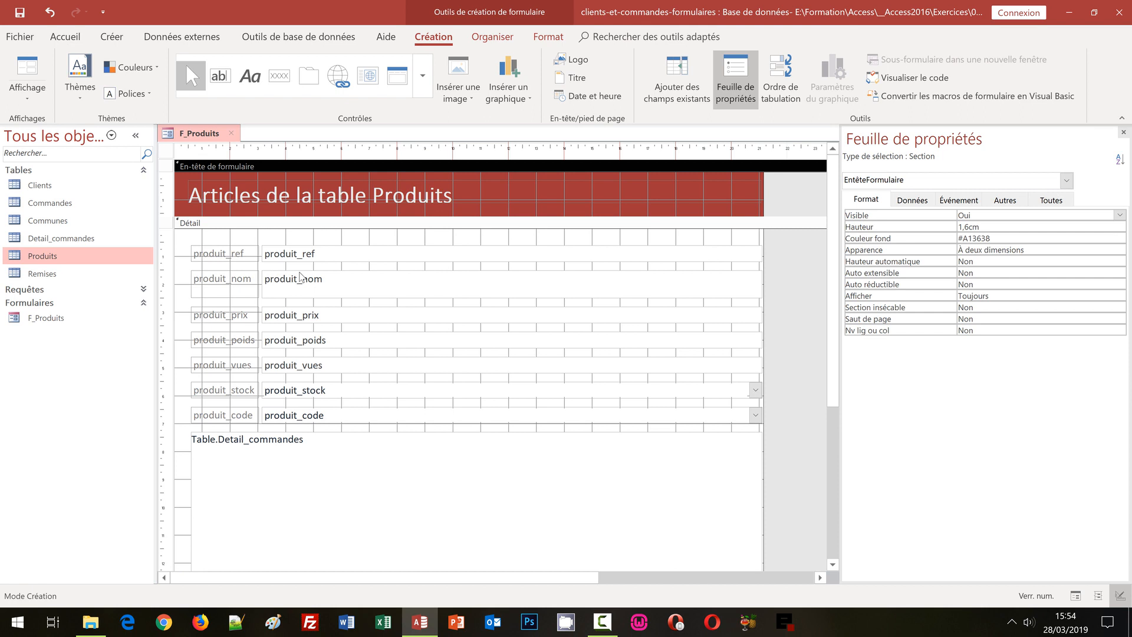
Extend the Detail section downward to a height of about 19.5 cm, leaving free space beneath the Detail_commandes subform.
click(834, 512)
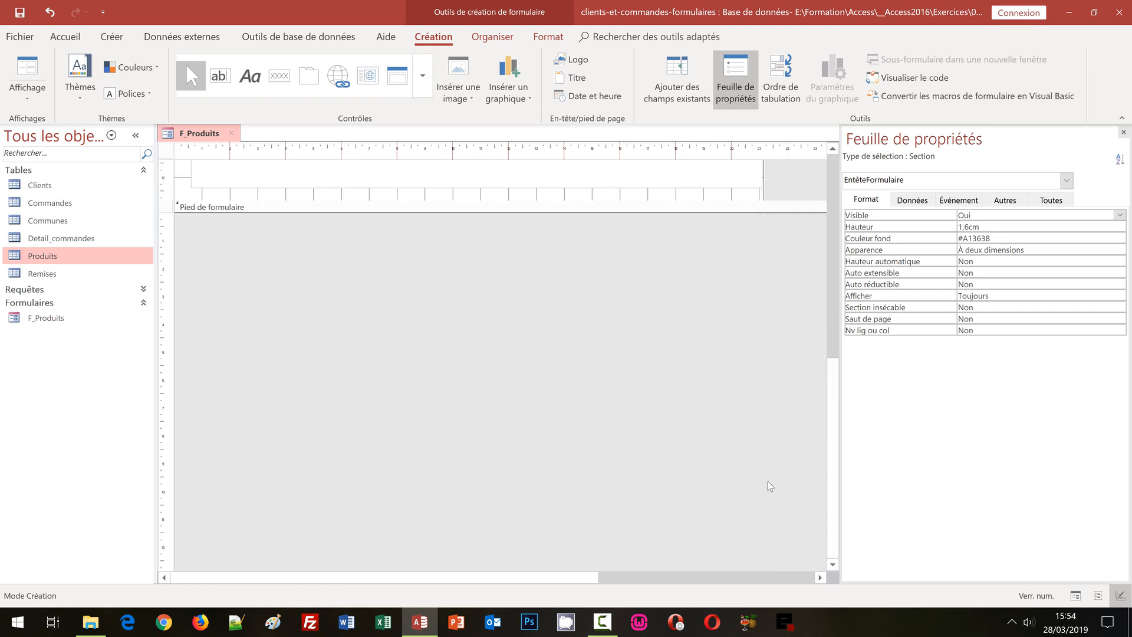
drag(837, 423, 837, 364)
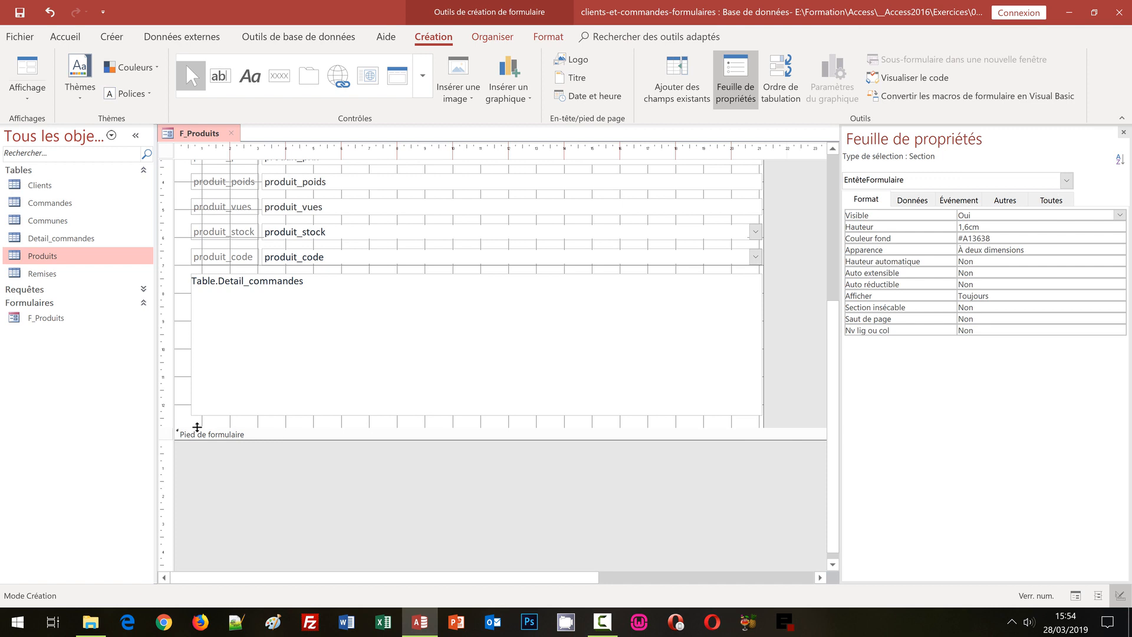
drag(197, 426, 190, 561)
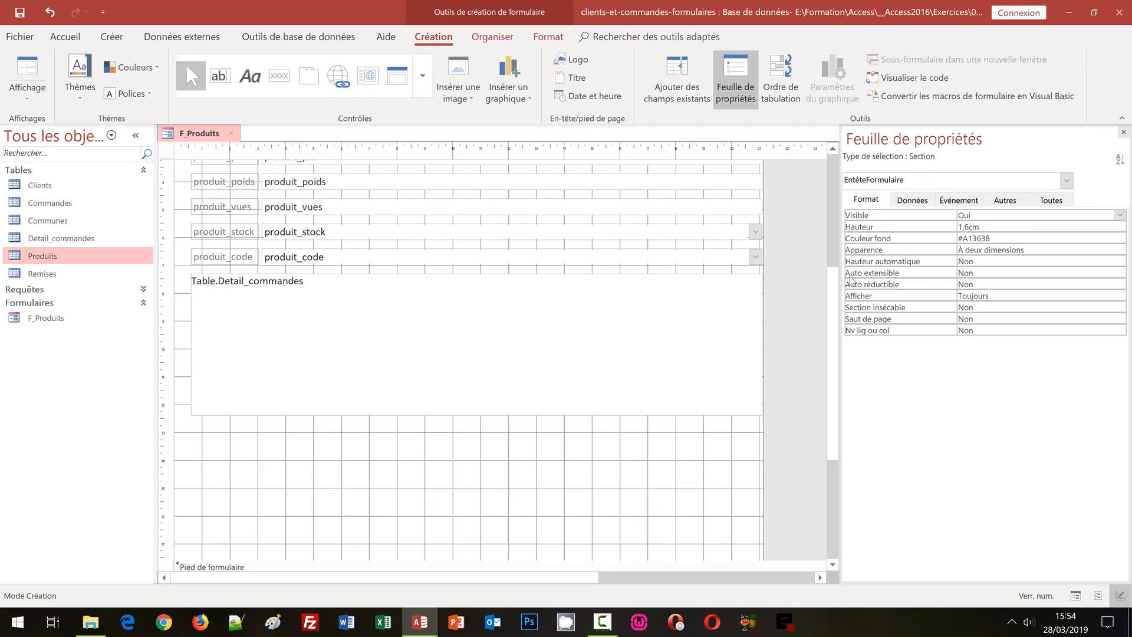
scroll(838, 295, down, 3)
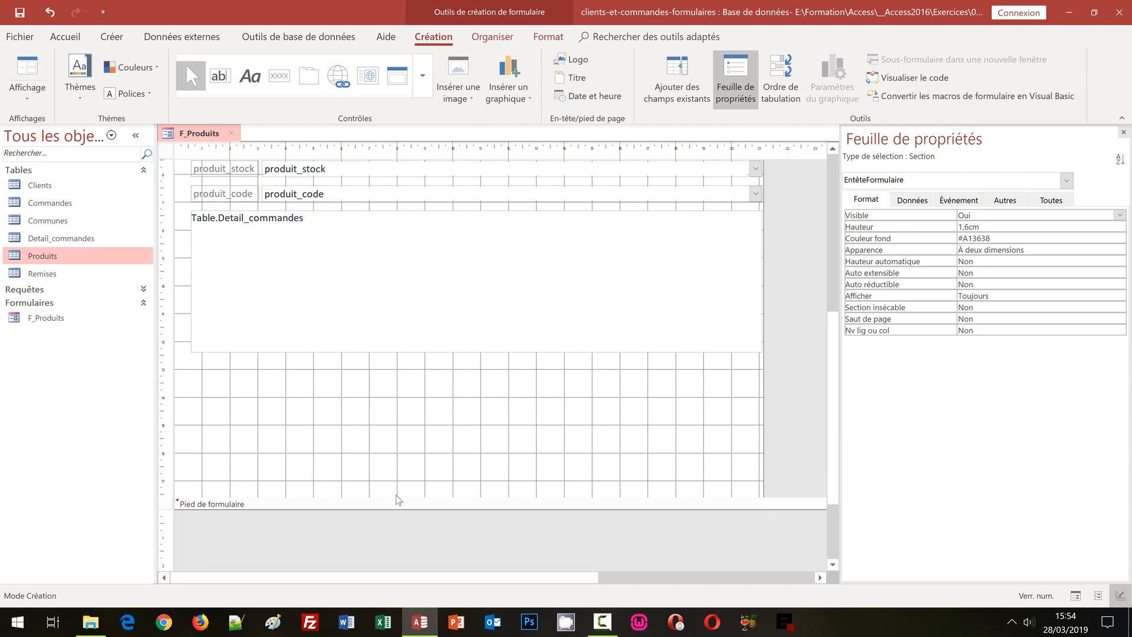
drag(392, 498, 392, 553)
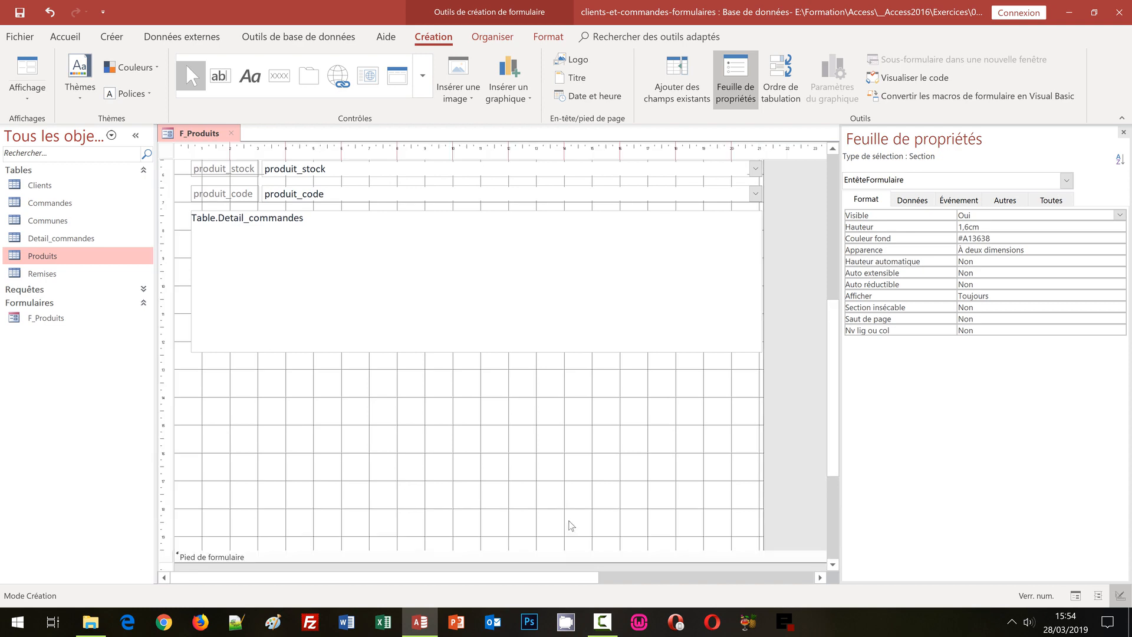
Select all fields, labels and the subform in the Detail section and move them down, leaving about 7 cm free above them.
drag(830, 412, 829, 254)
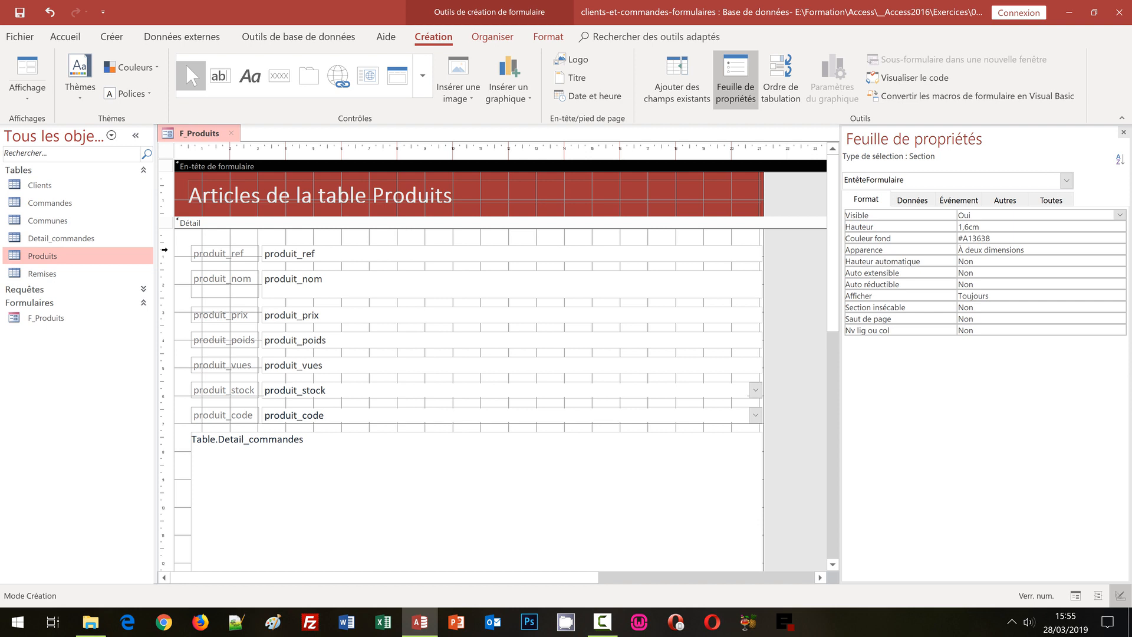
drag(165, 250, 155, 499)
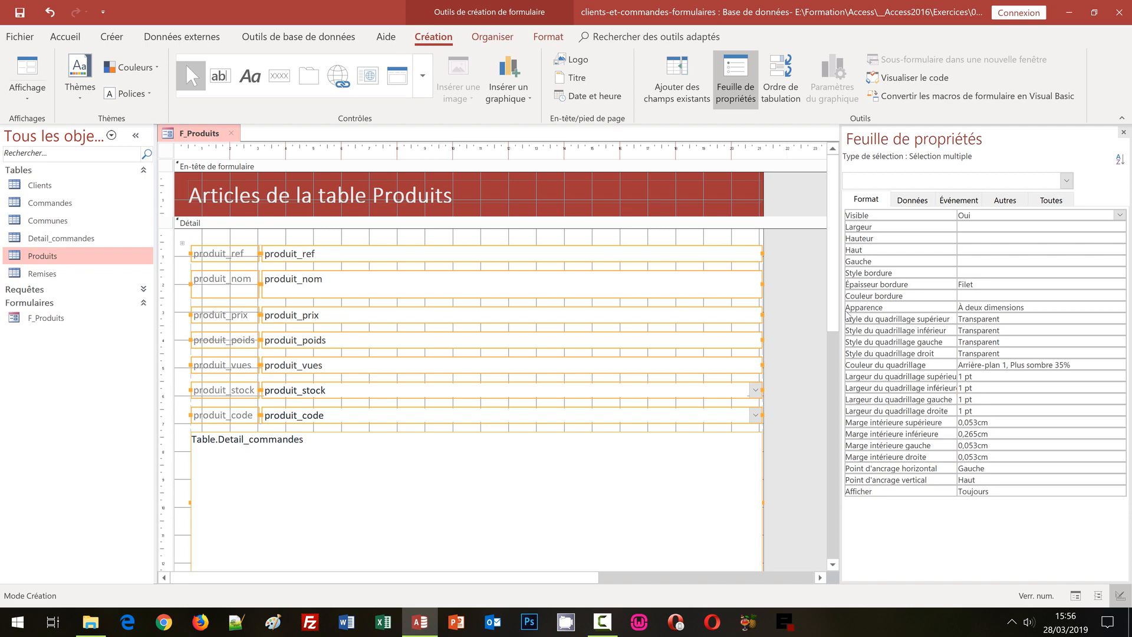
drag(835, 309, 864, 461)
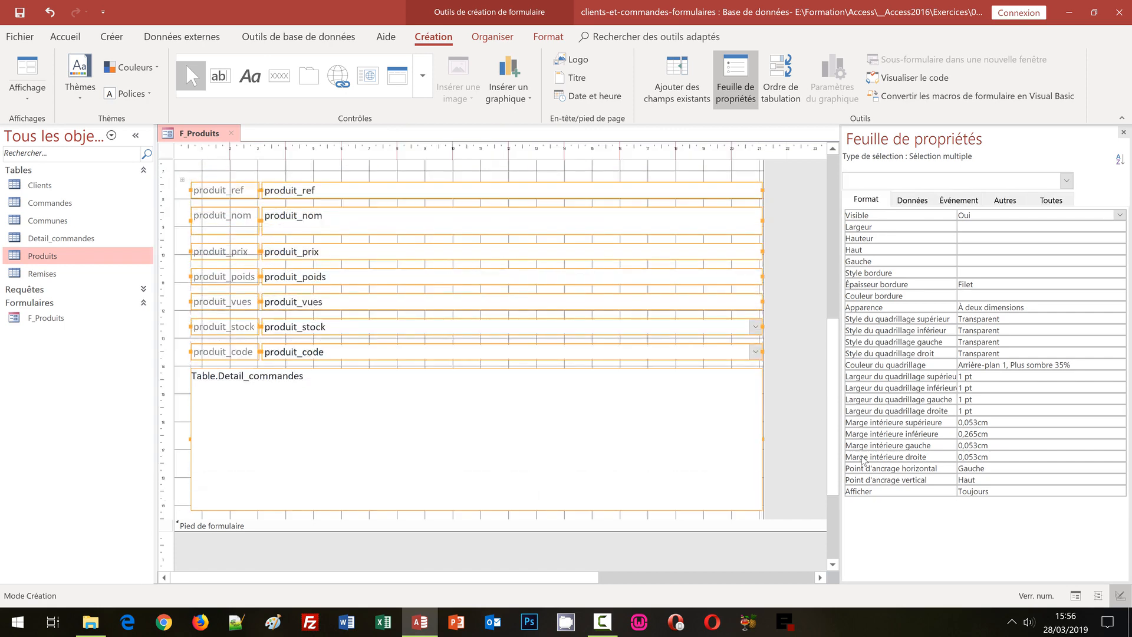
click(835, 176)
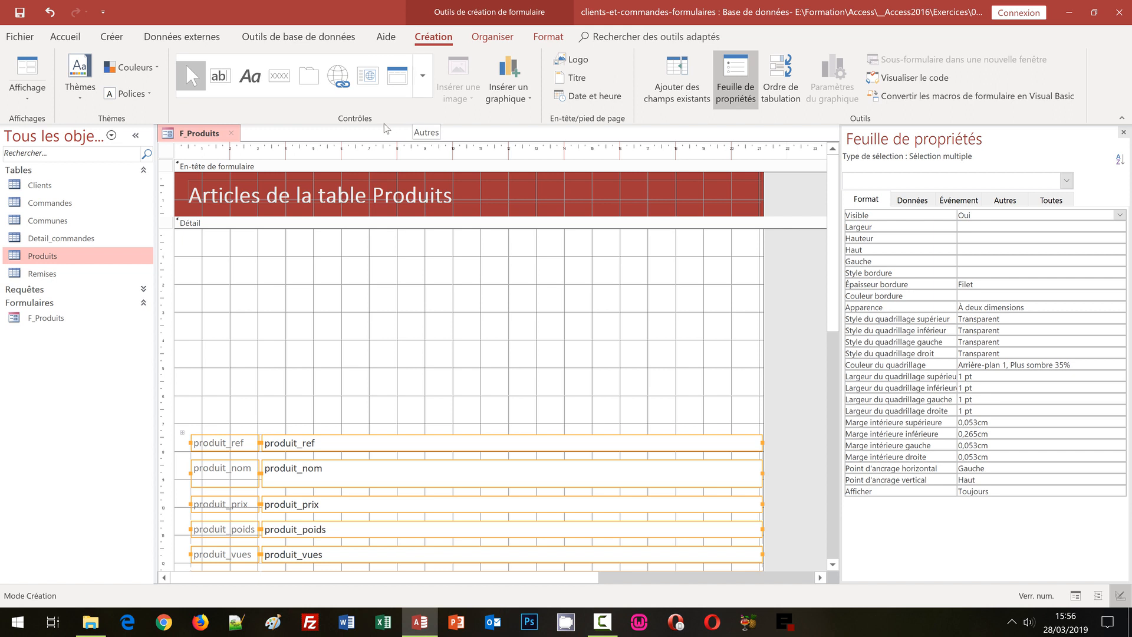
Draw a rectangle about 21 cm wide and 1.5 cm high across the upper part of the Detail section.
click(424, 84)
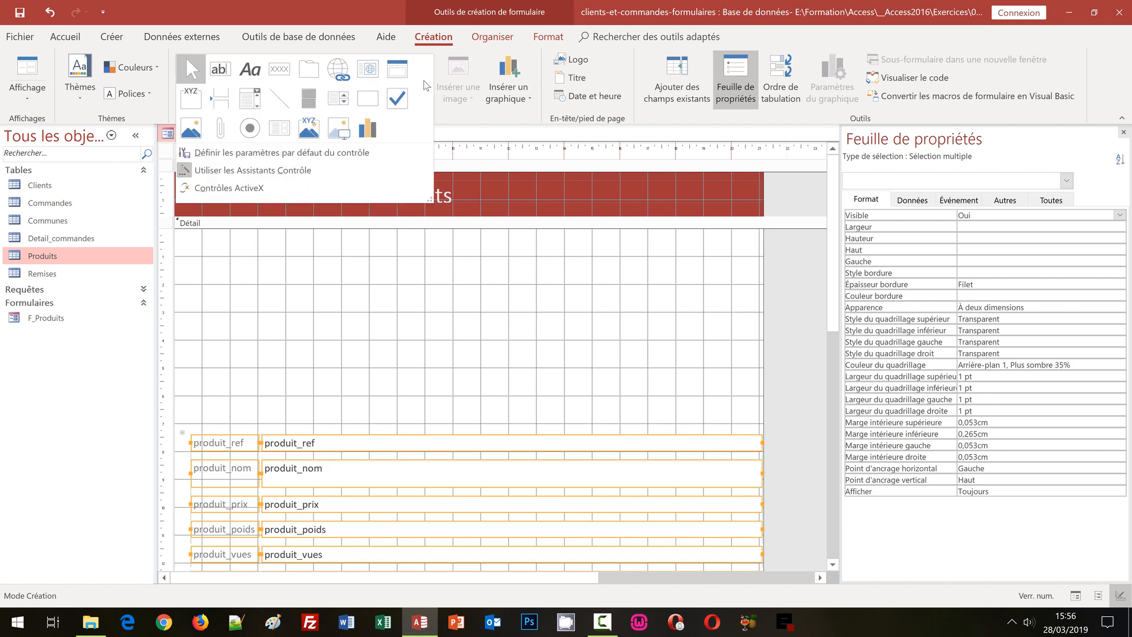
click(367, 103)
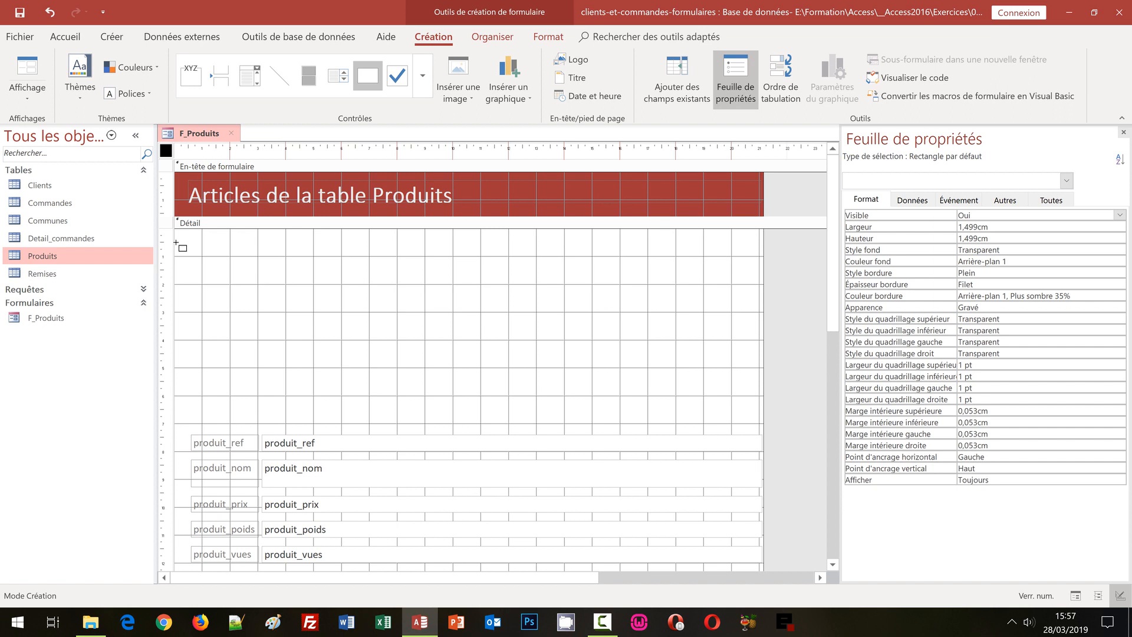
drag(176, 241, 761, 284)
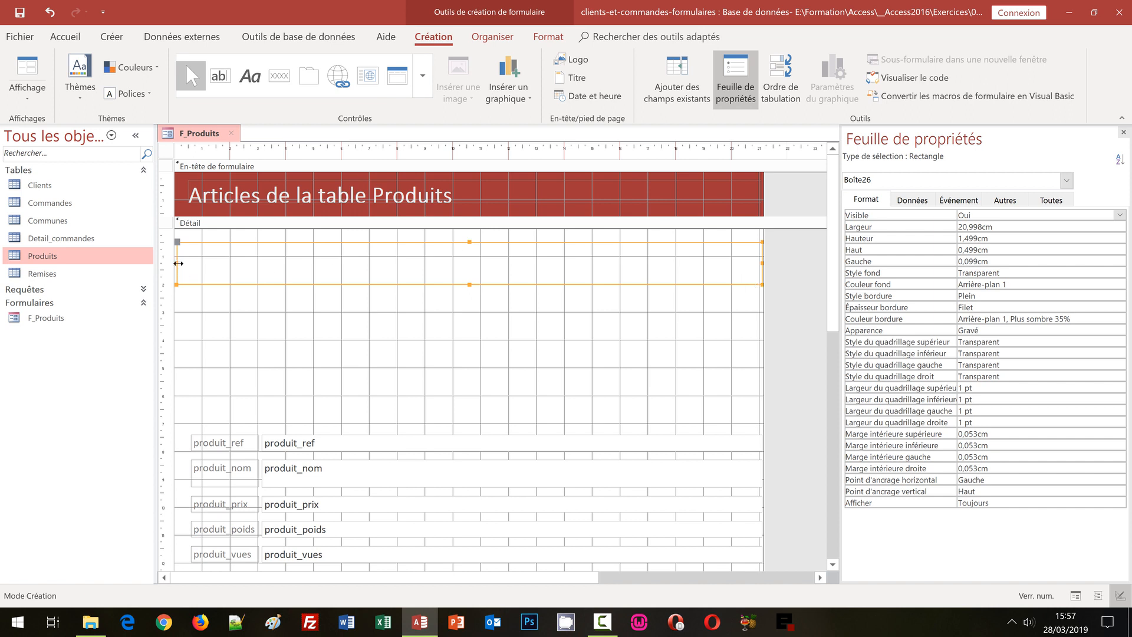
Stretch the rectangle to the form's full width of about 21.19 cm and reduce its height to about 1.1 cm.
drag(178, 264, 175, 262)
drag(761, 264, 767, 262)
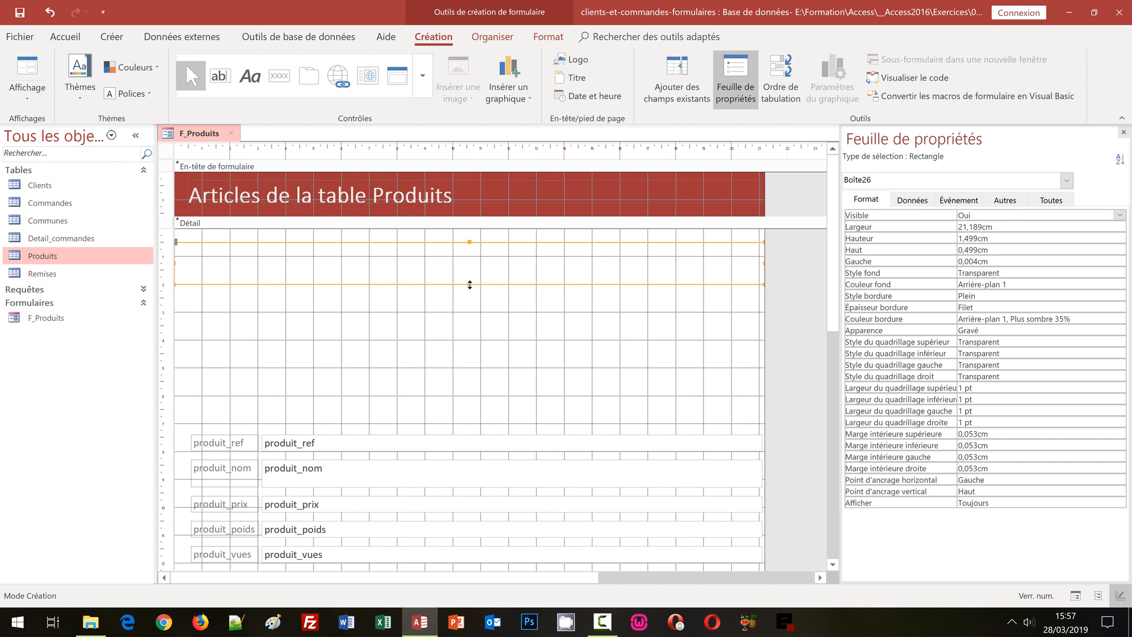
drag(468, 284, 470, 273)
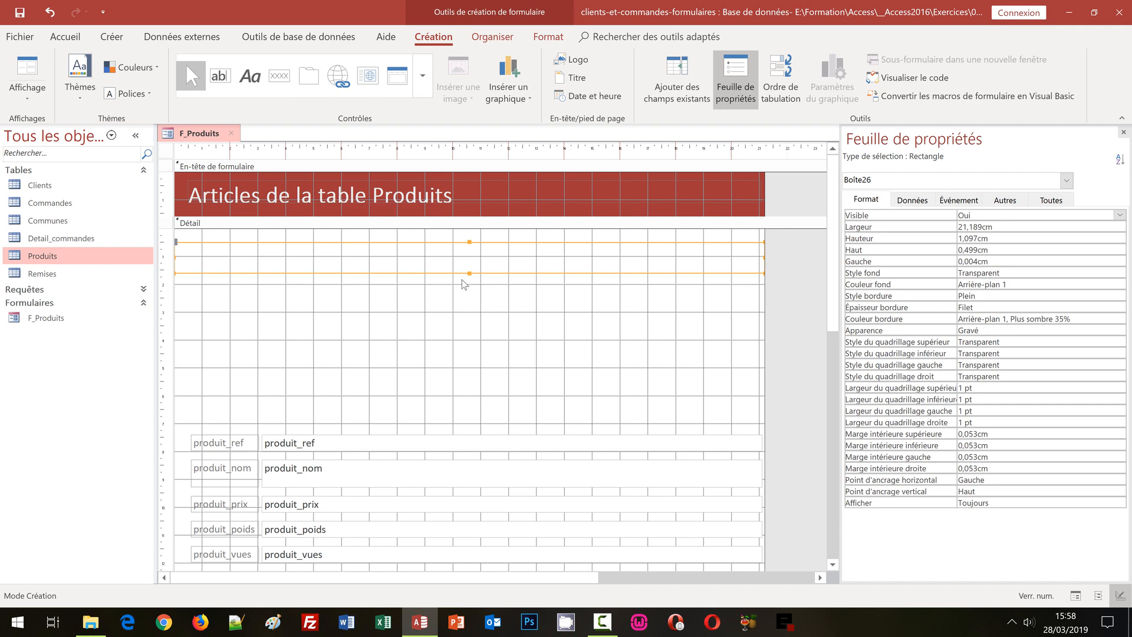
Fill the rectangle with the recently used dark red #A13638, matching the form header.
click(548, 39)
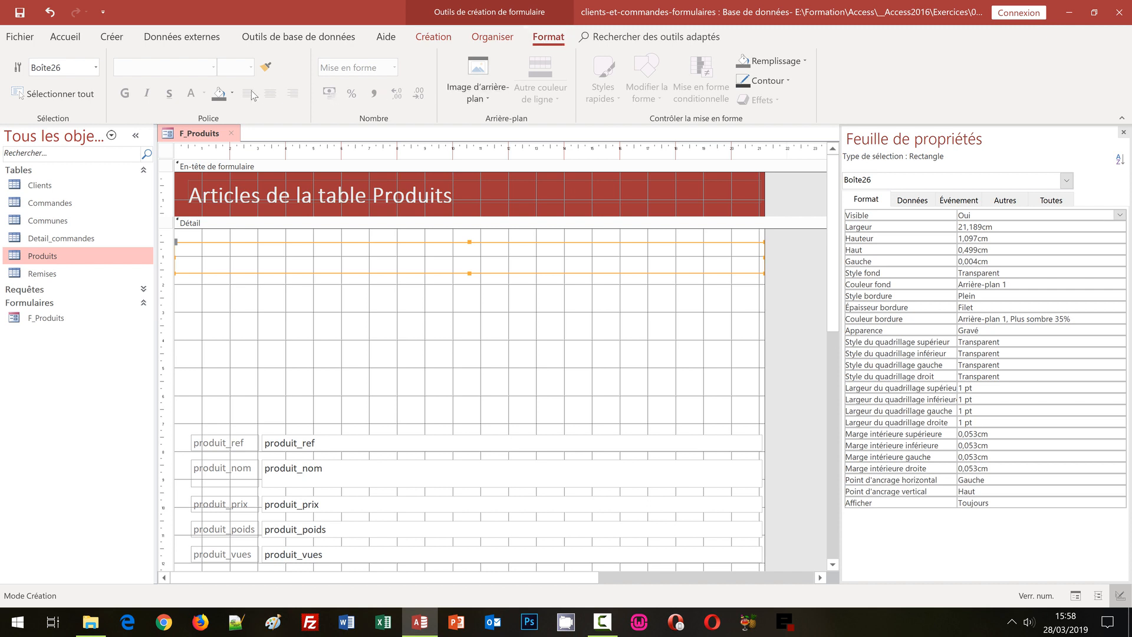
click(233, 94)
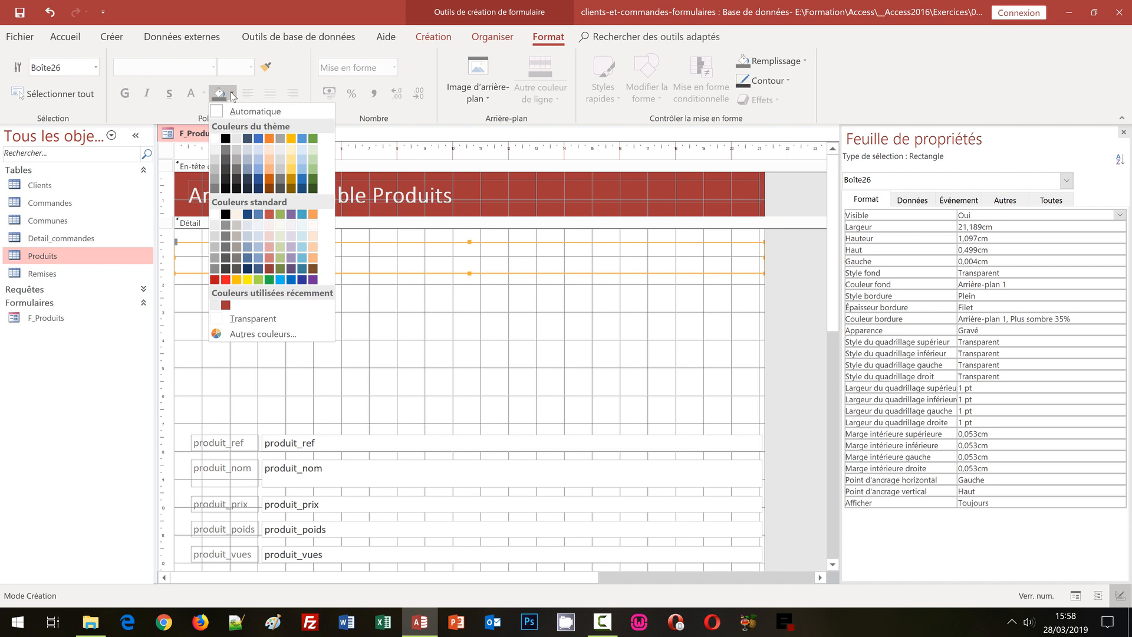
click(230, 307)
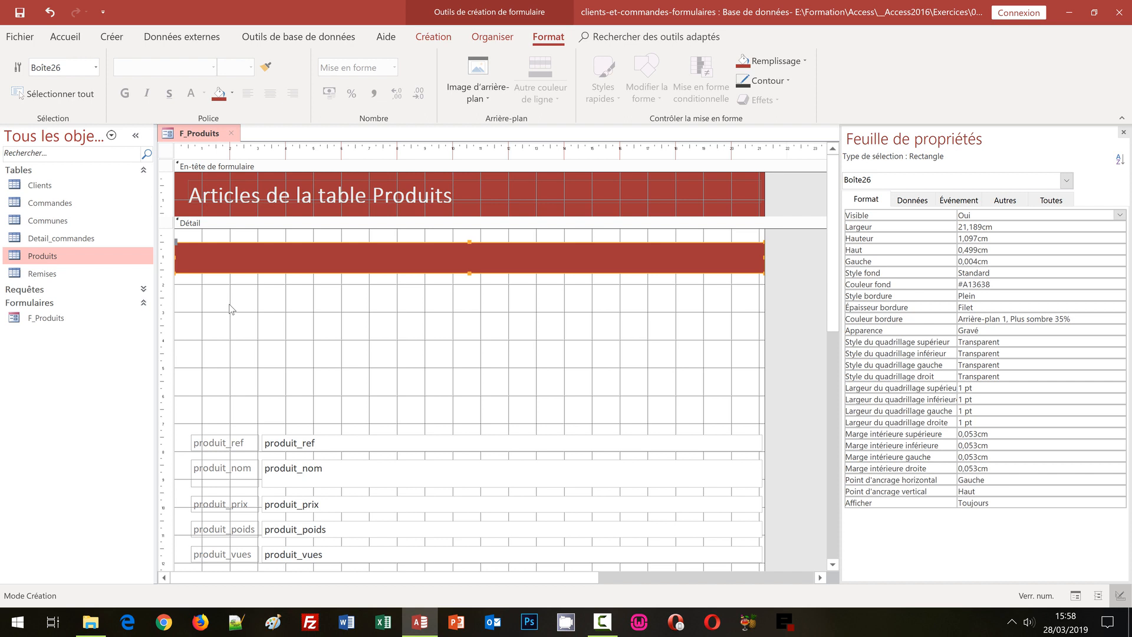
Add a label about 9.8 cm wide and 0.7 cm high over the red rectangle, reading "Désignation de l'article", and select it.
click(430, 40)
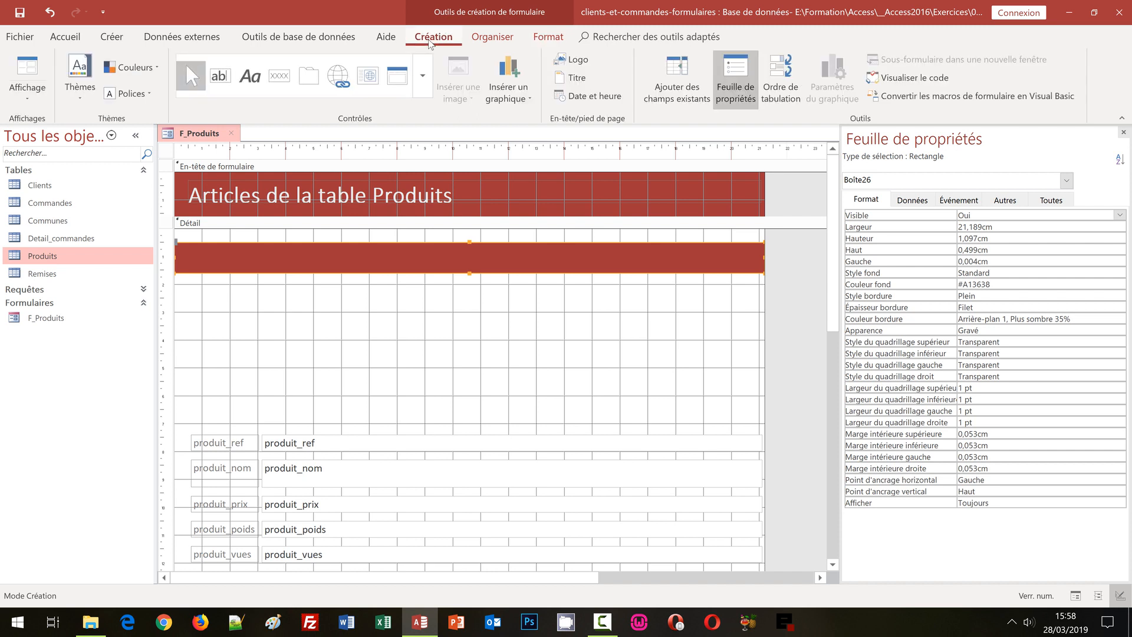
click(249, 76)
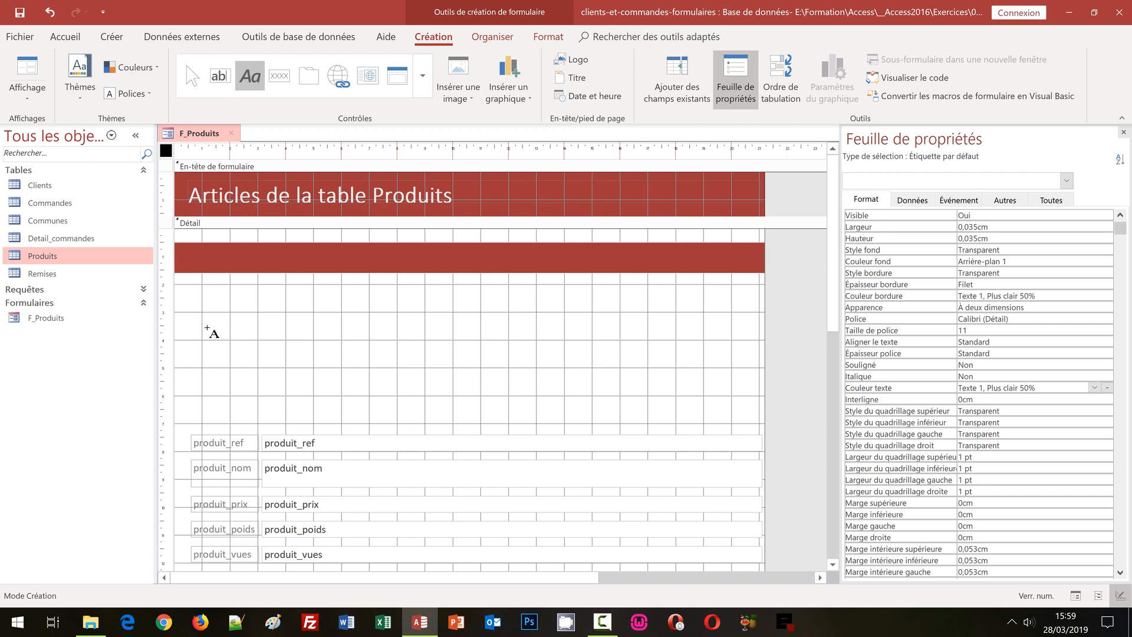
mouse_move(203, 248)
mouse_down()
mouse_move(254, 268)
mouse_move(476, 267)
mouse_up()
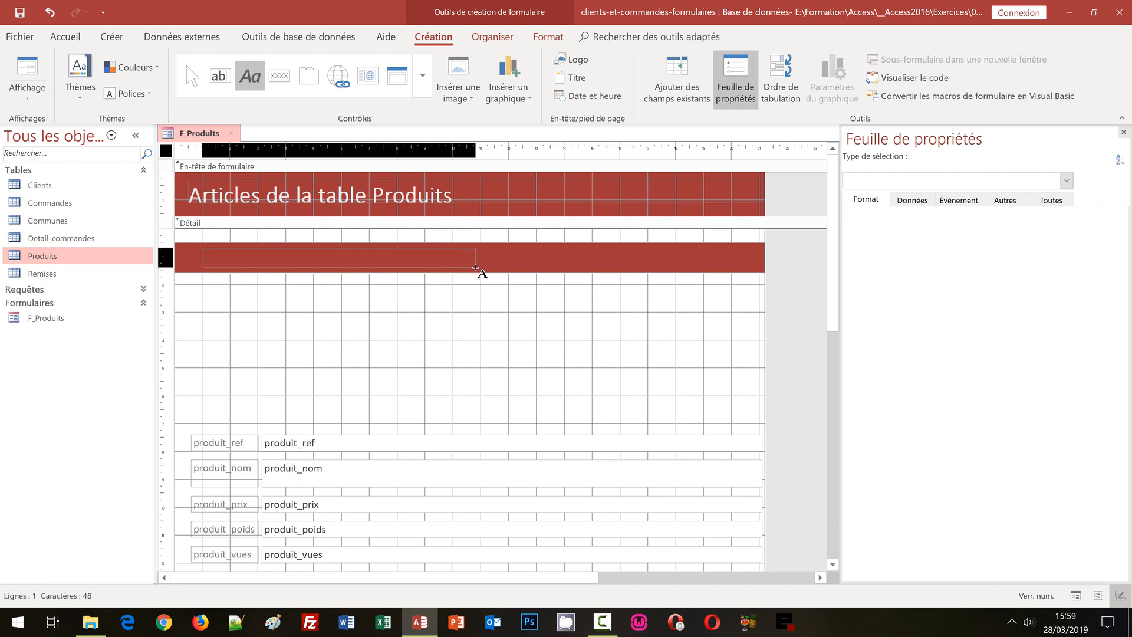
drag(476, 268, 476, 268)
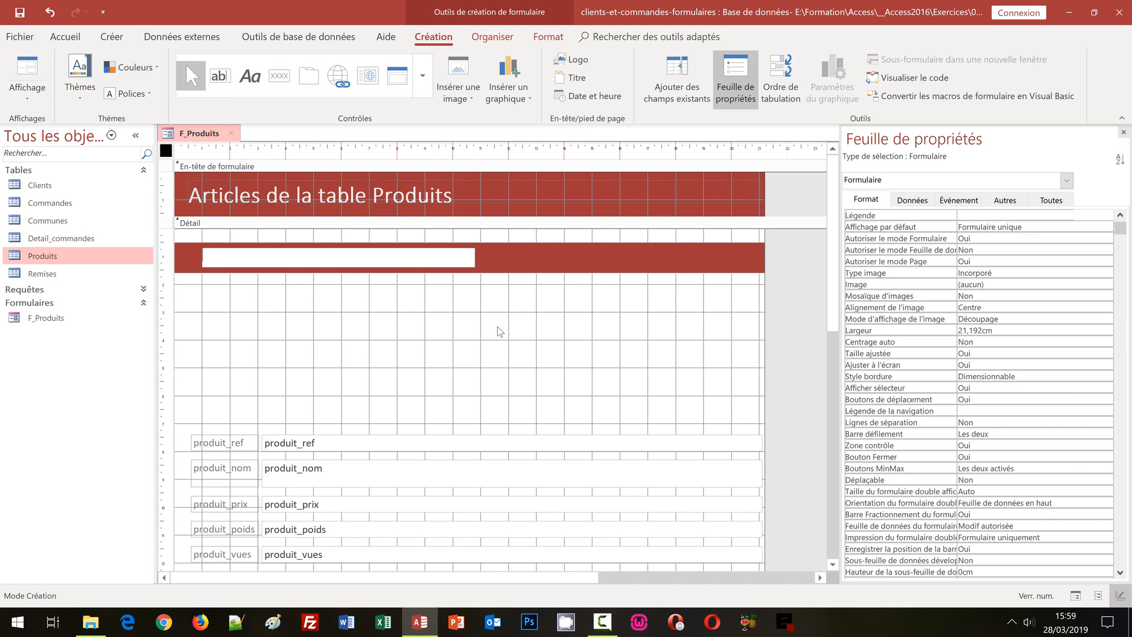
text(Désignation de l'article)
click(454, 311)
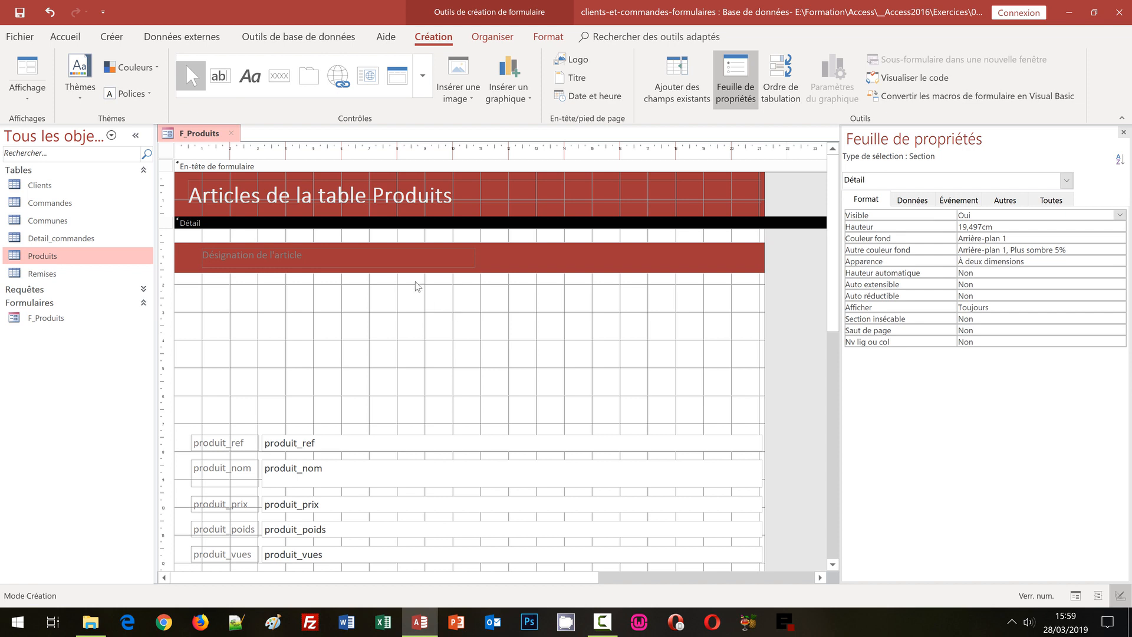
click(343, 254)
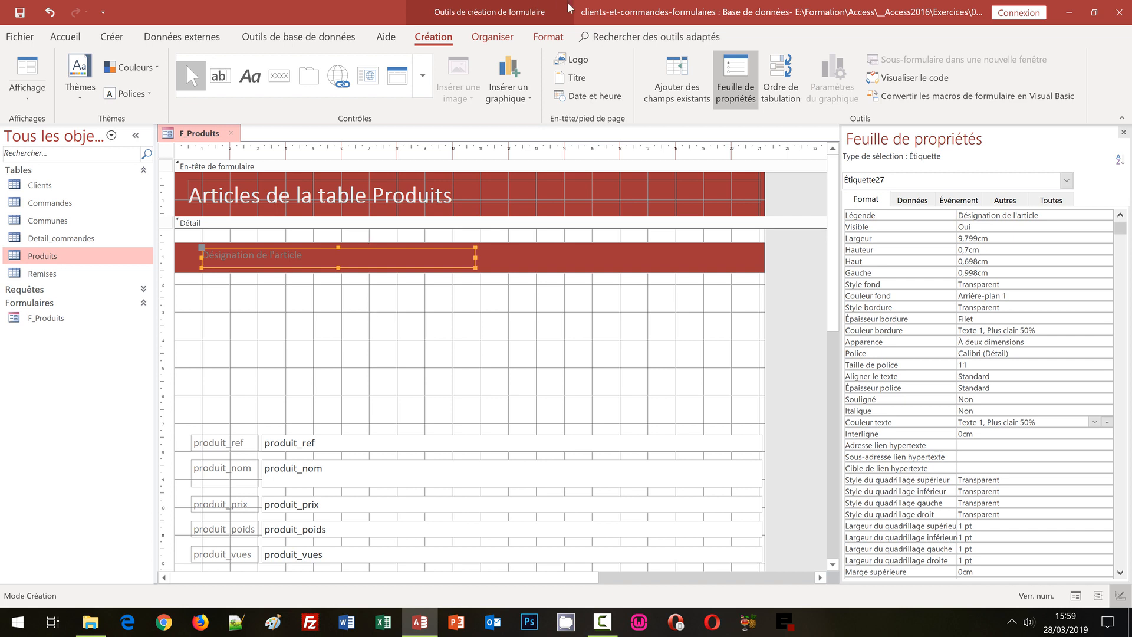
Format the "Désignation de l'article" label in 16 pt bold with the light grey text colour #ECECEC.
click(548, 37)
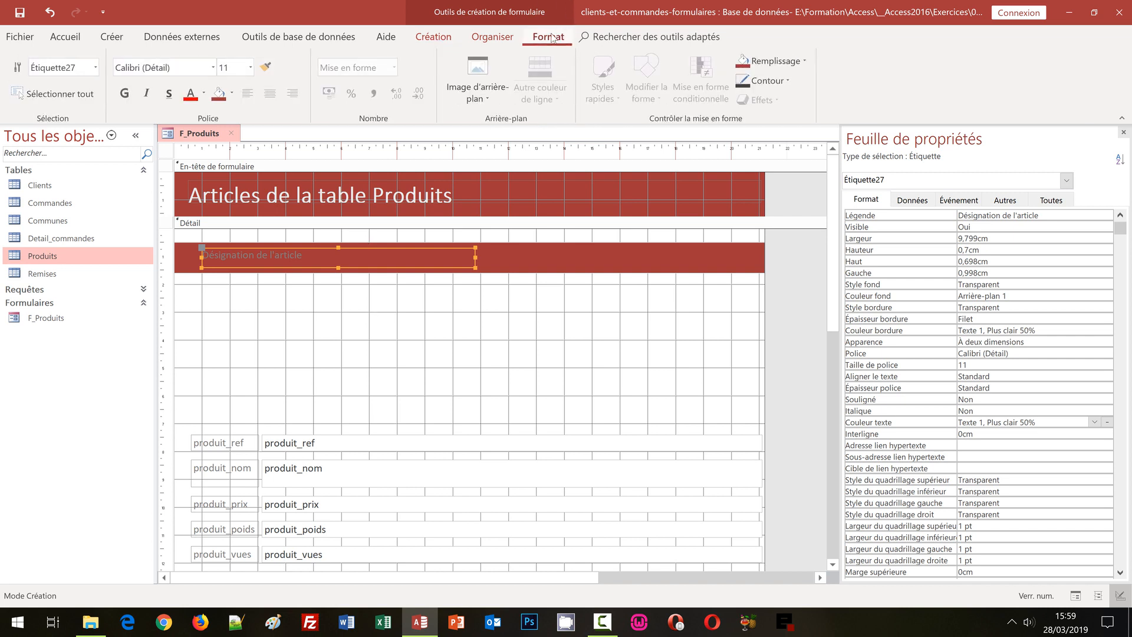
click(250, 68)
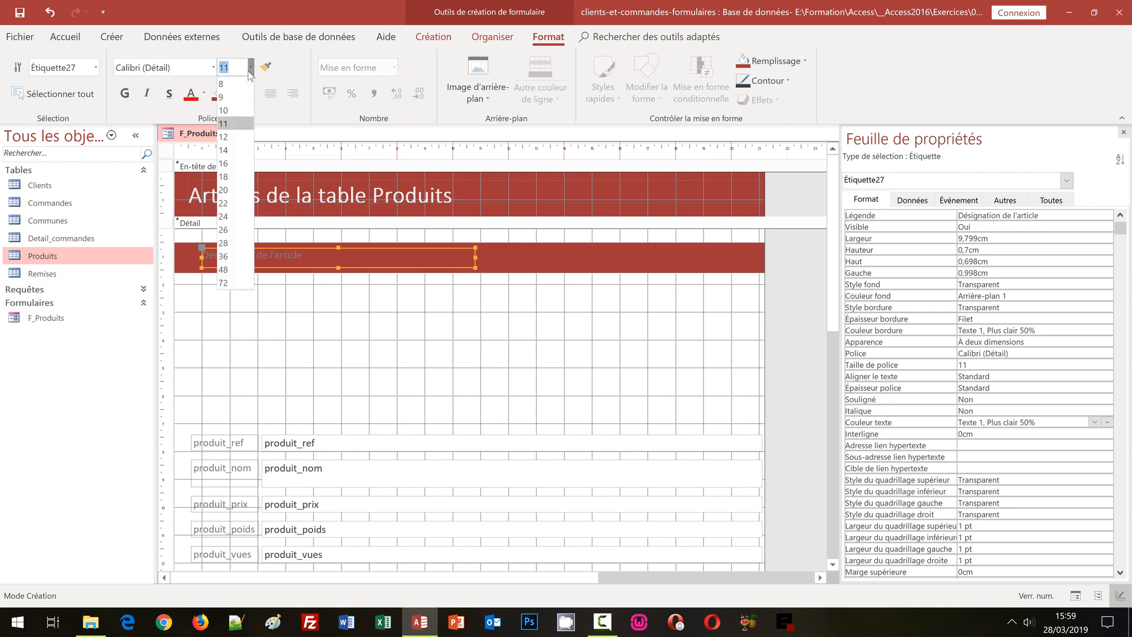
click(228, 164)
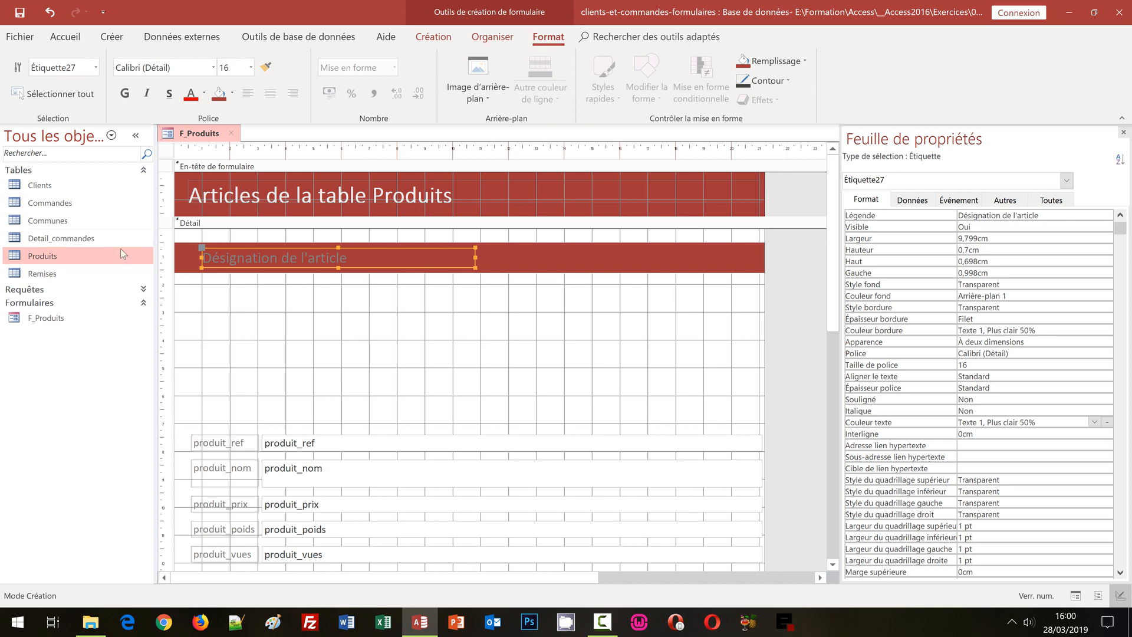
click(130, 93)
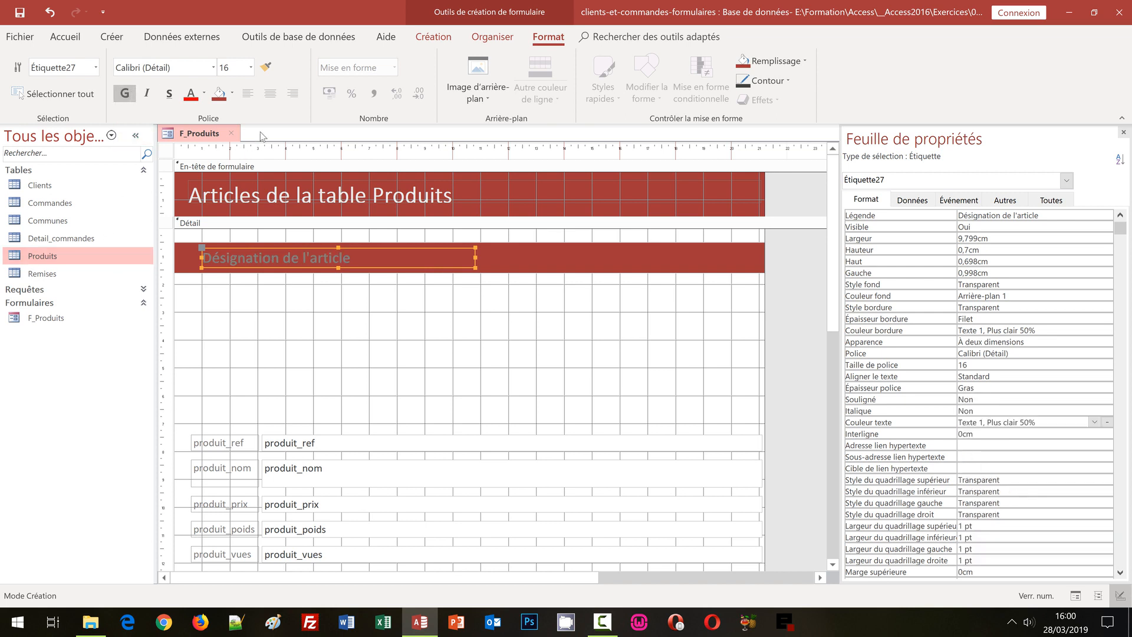
click(205, 94)
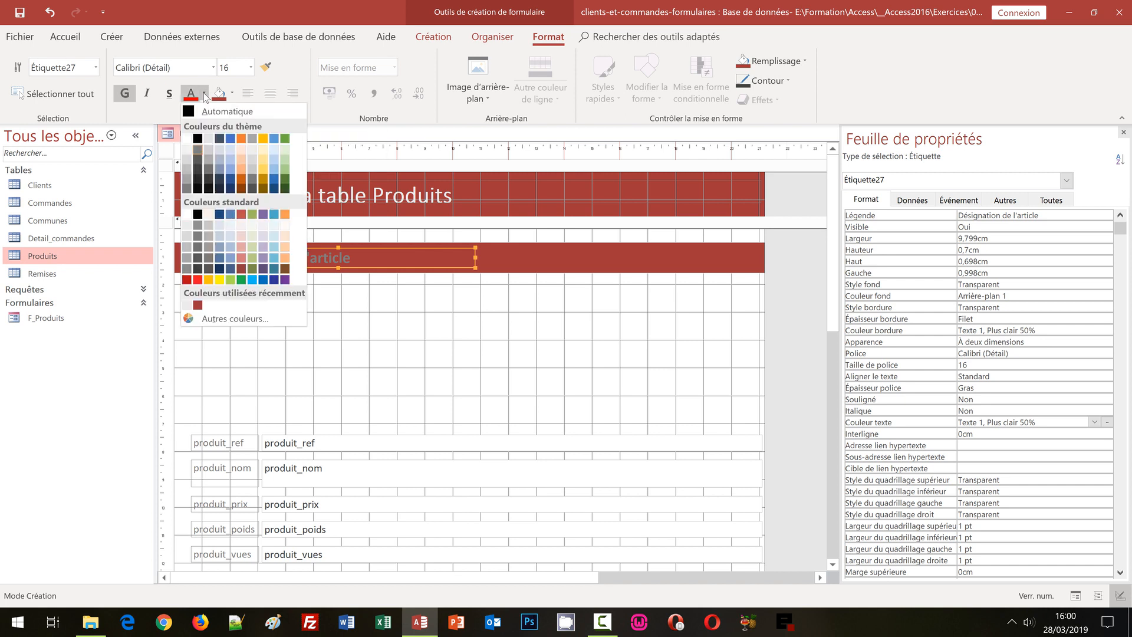
click(189, 236)
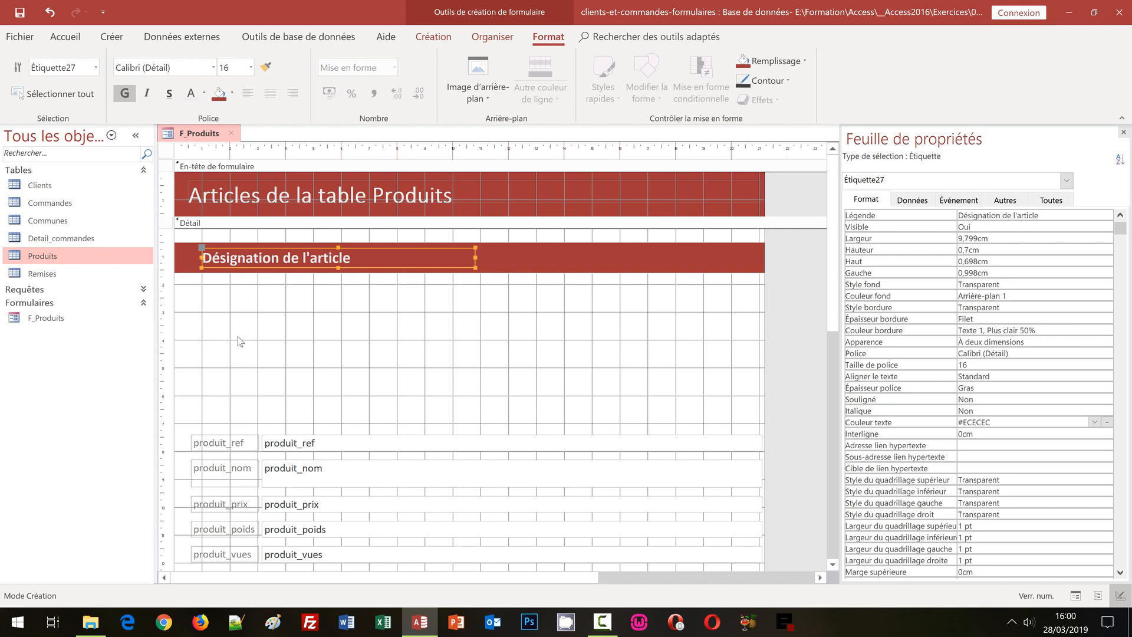
Left-align the "Désignation de l'article" label with the "Articles de la table Produits" title in the form header.
click(242, 200)
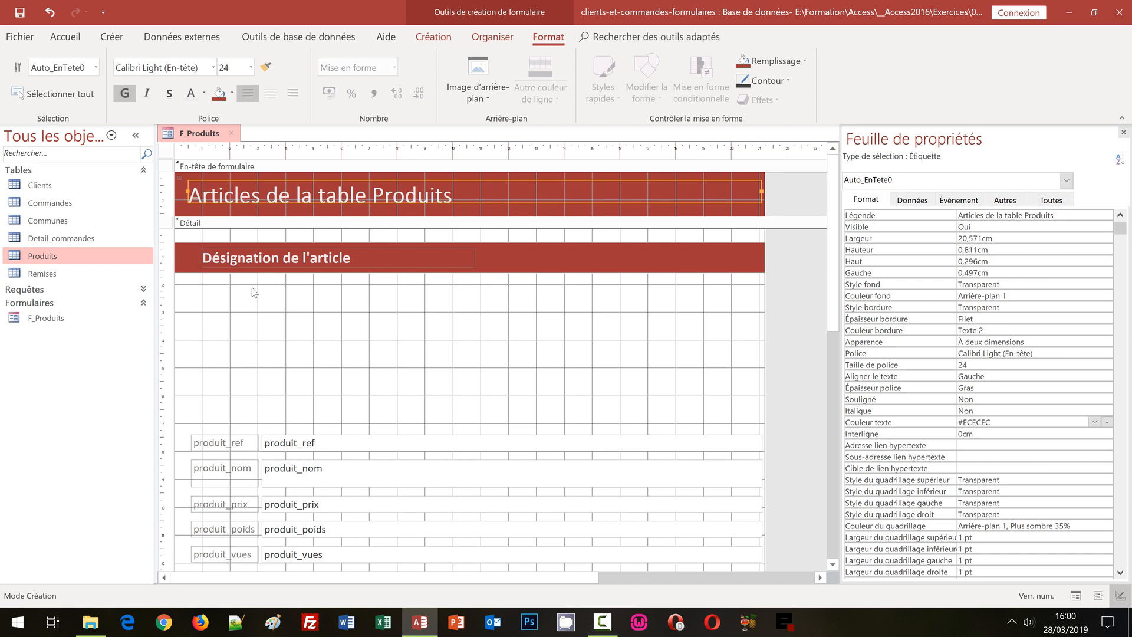
shift+click(286, 260)
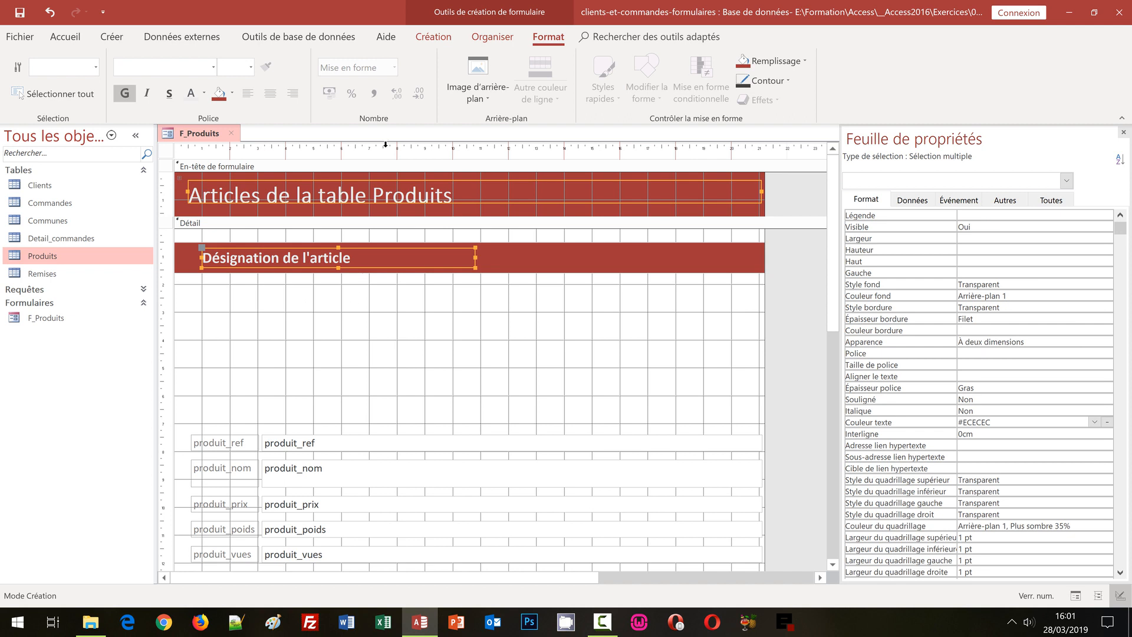
click(494, 38)
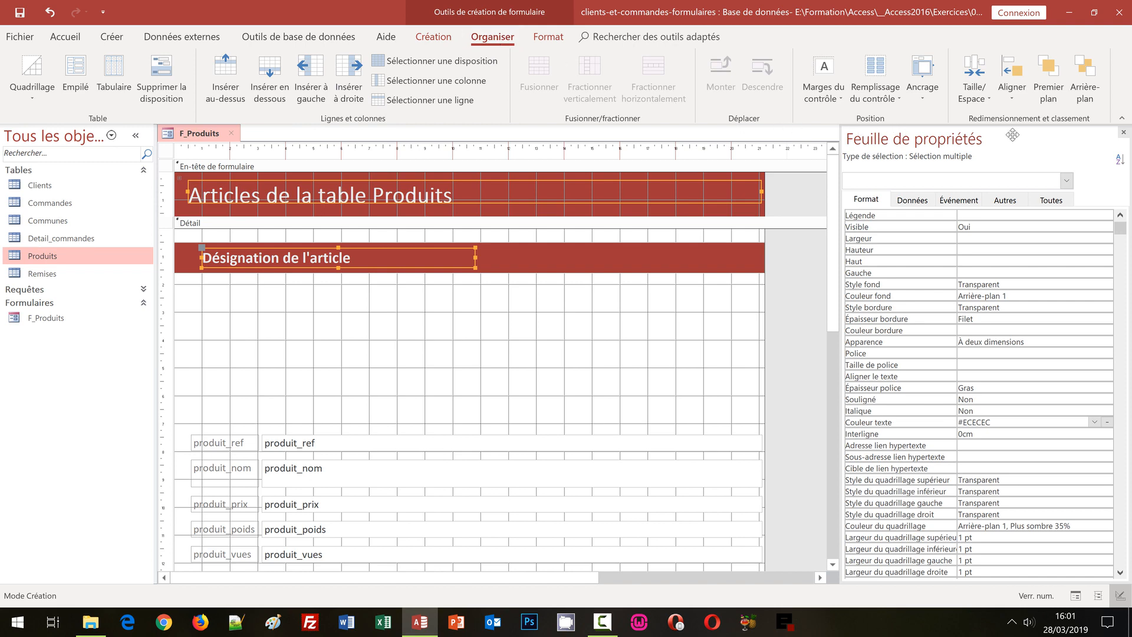
click(1007, 101)
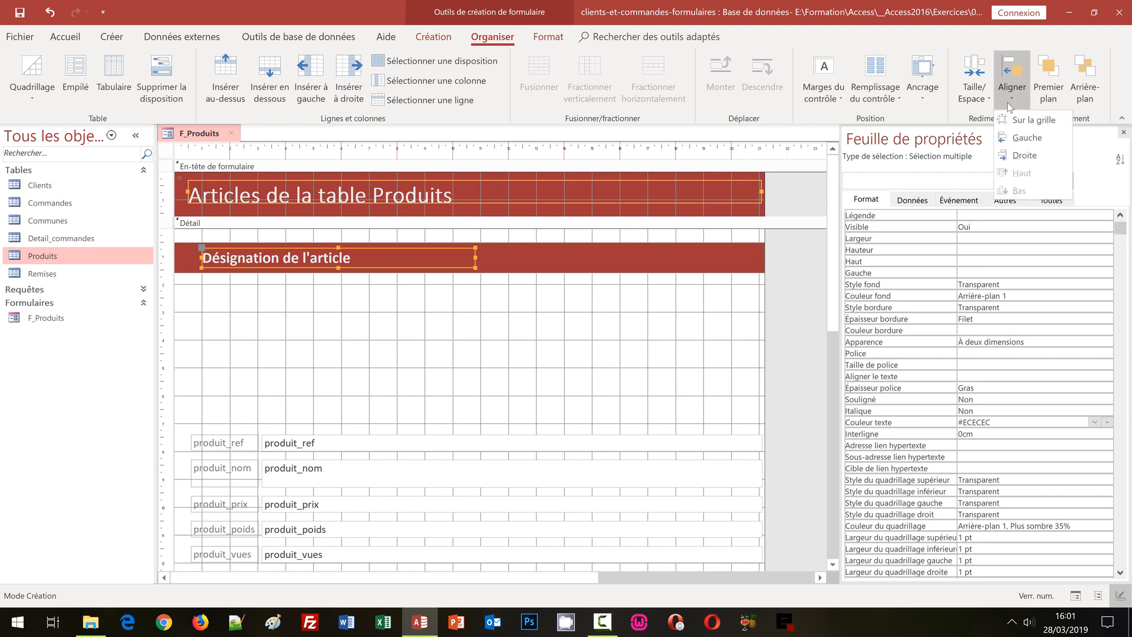
click(1016, 139)
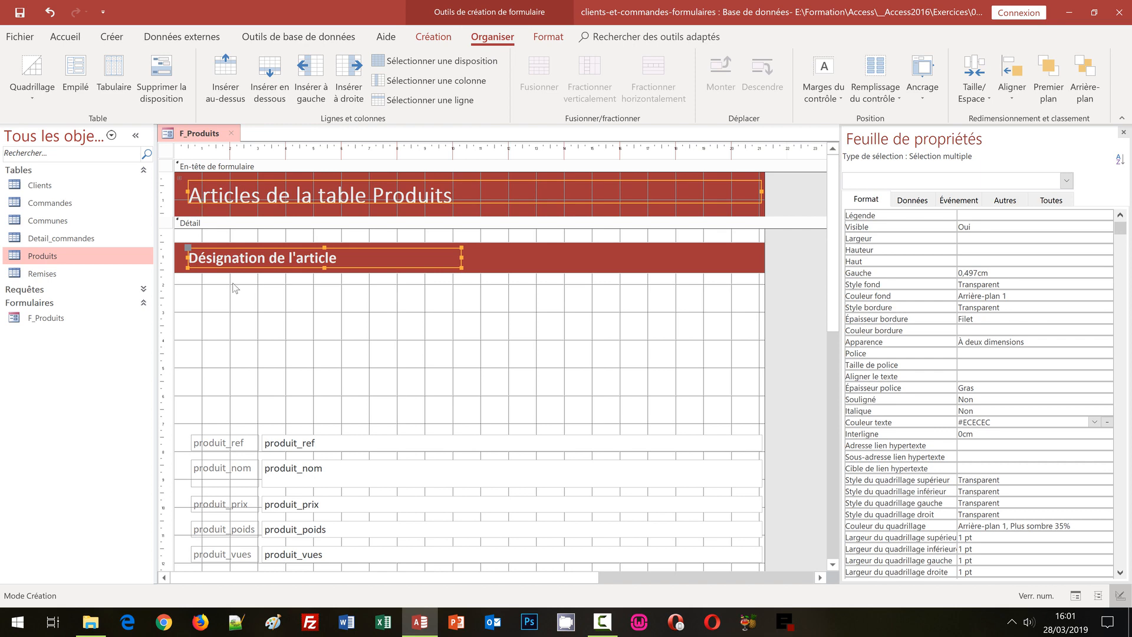
Select all the product field controls from produit_ref to produit_code along with the subform, and remove their layout.
click(192, 453)
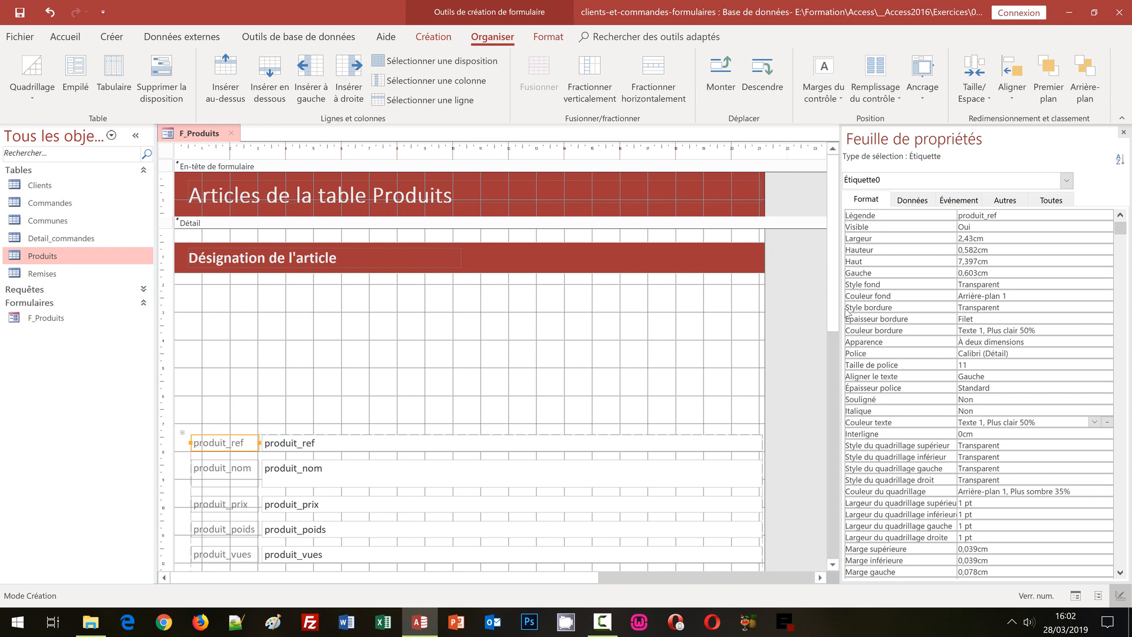
scroll(836, 301, down, 5)
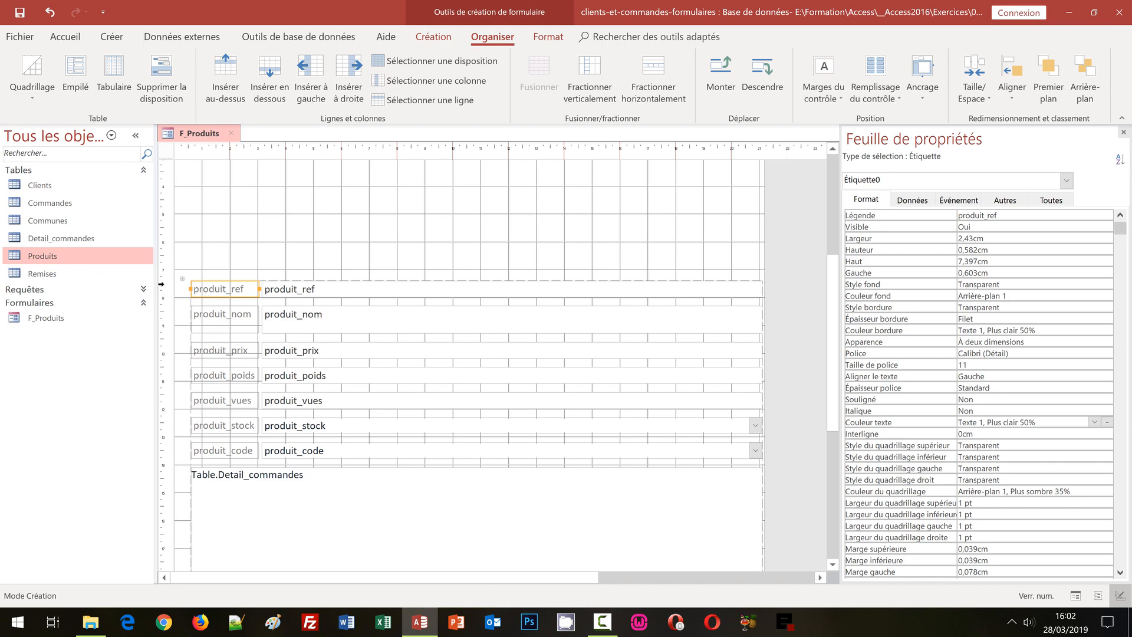
drag(161, 284, 174, 501)
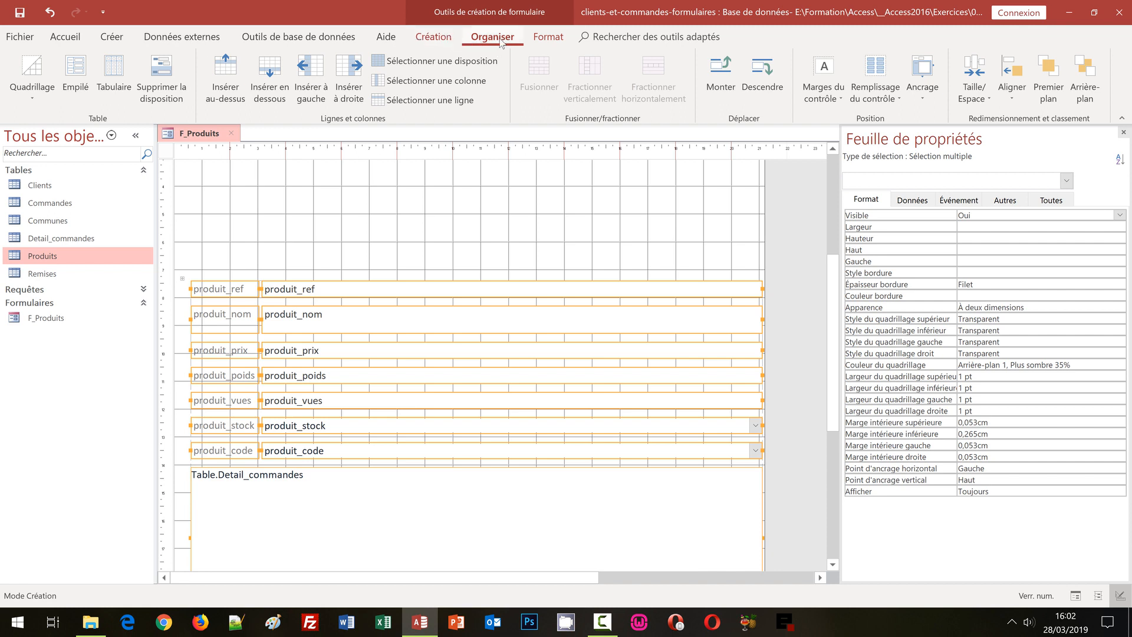
click(164, 87)
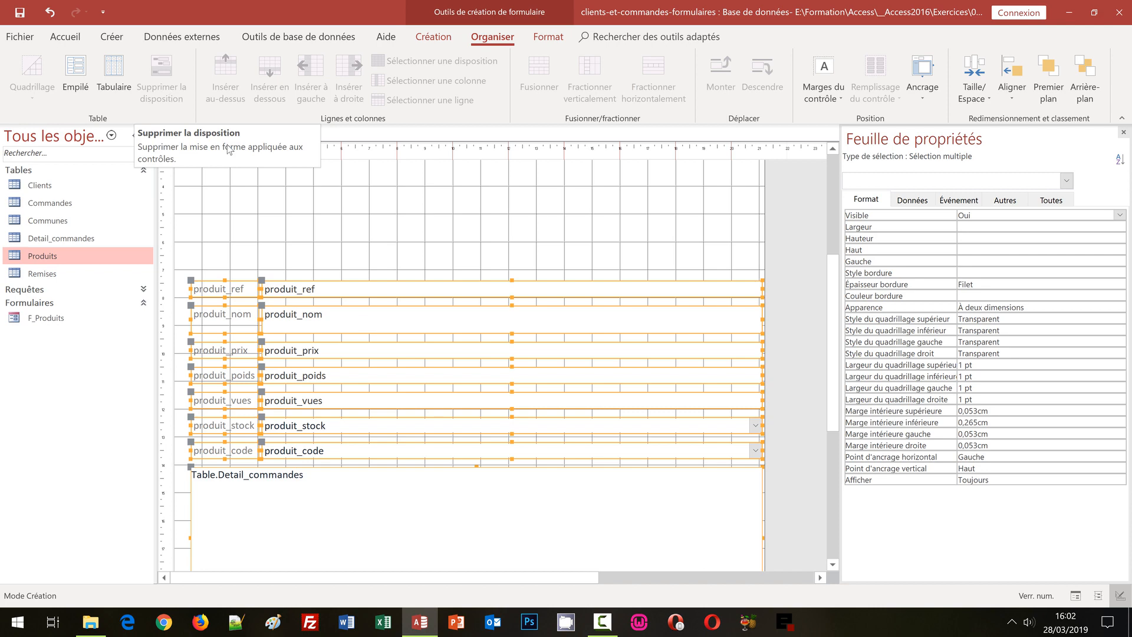
click(292, 236)
Move the produit_ref label alone to just below the red section band, about 0.9 cm from the form's left edge.
click(213, 290)
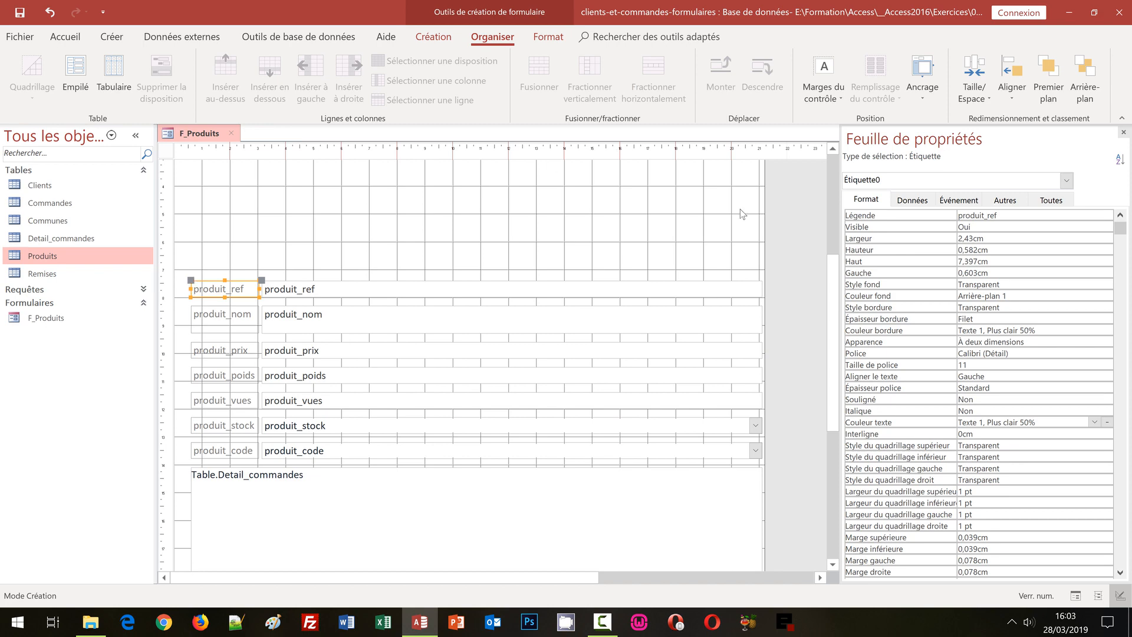
drag(837, 288, 834, 217)
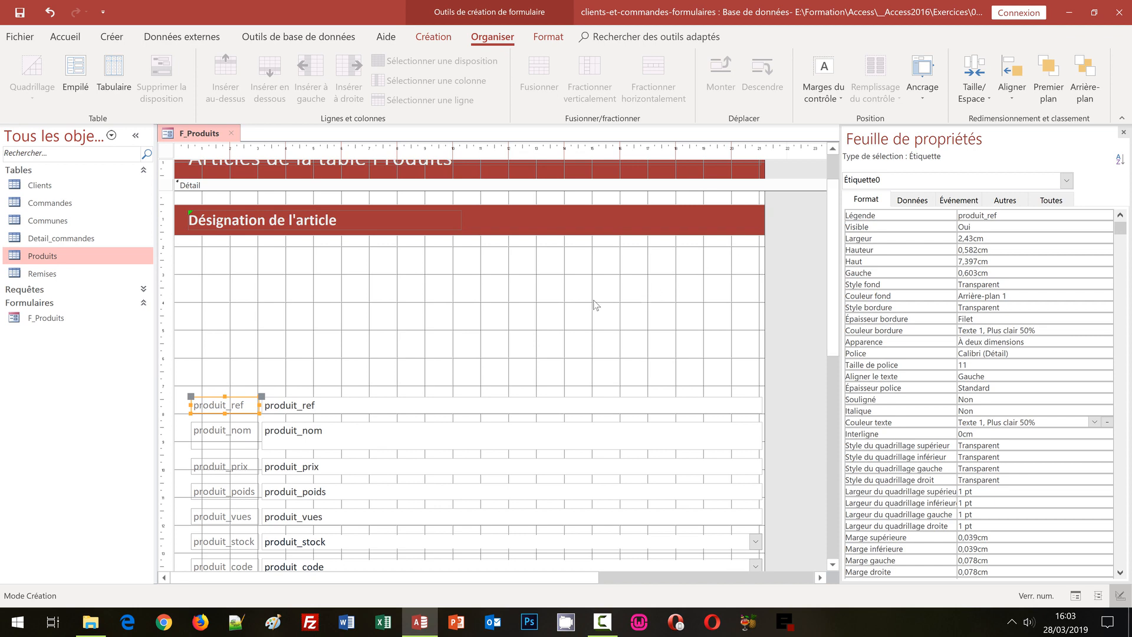
drag(193, 397, 203, 242)
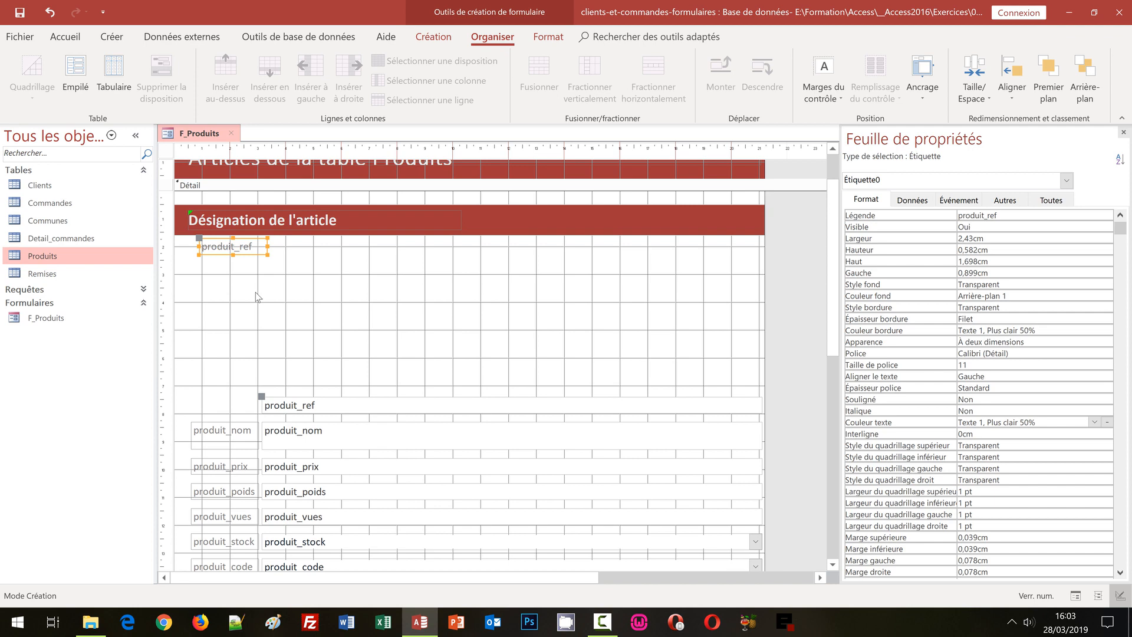
Move the produit_ref text box directly beneath its label and narrow it to about 3.5 cm.
click(347, 405)
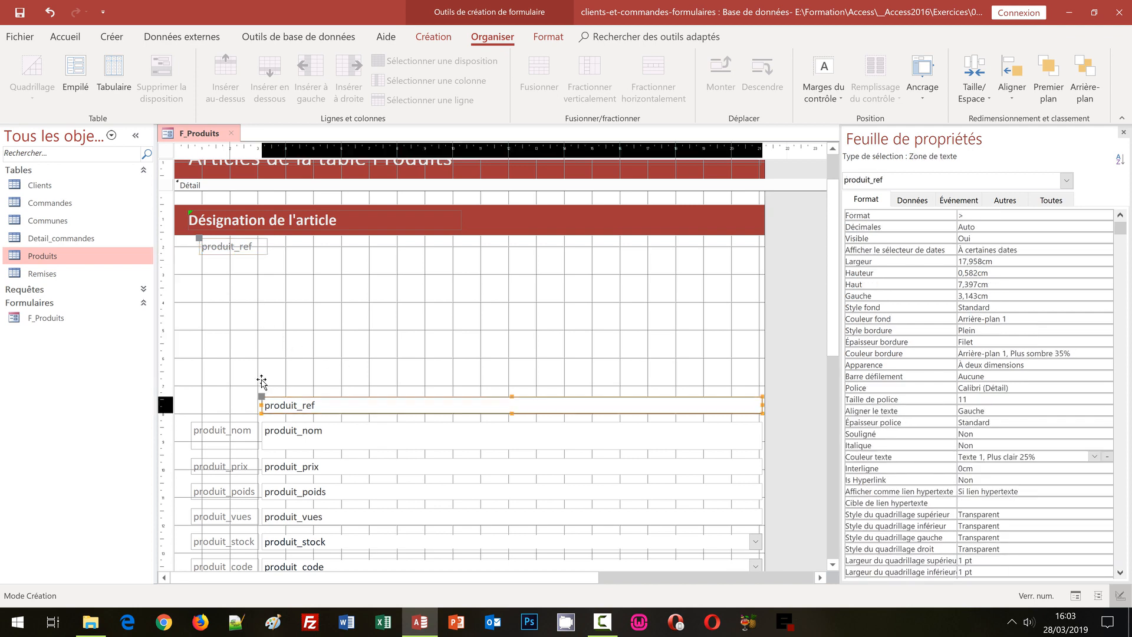
drag(262, 397, 205, 254)
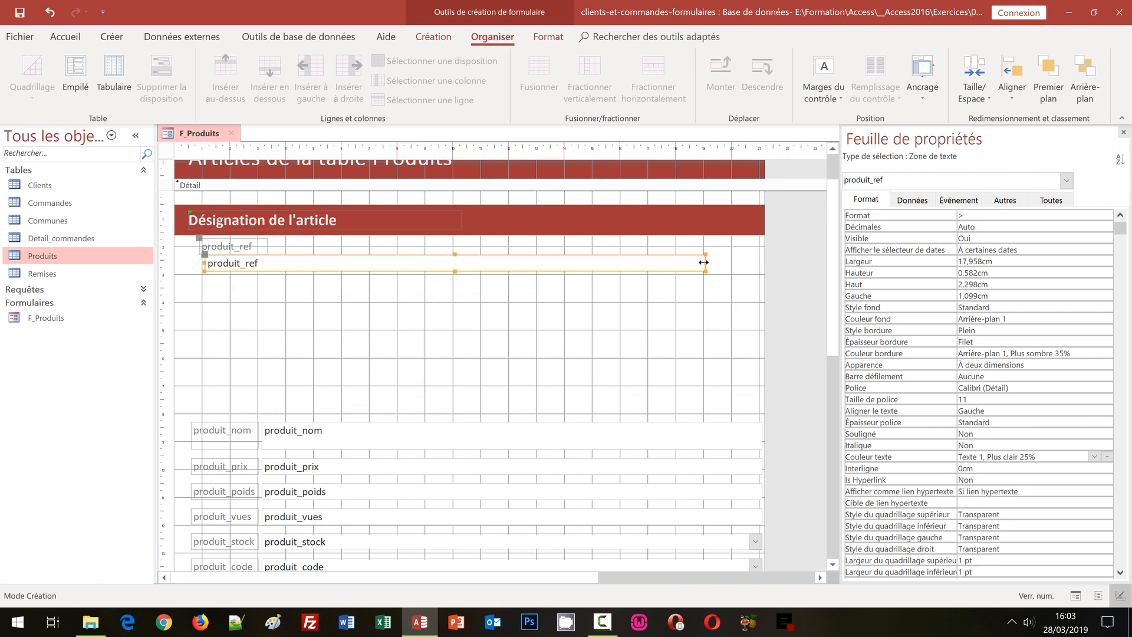
drag(704, 262, 300, 262)
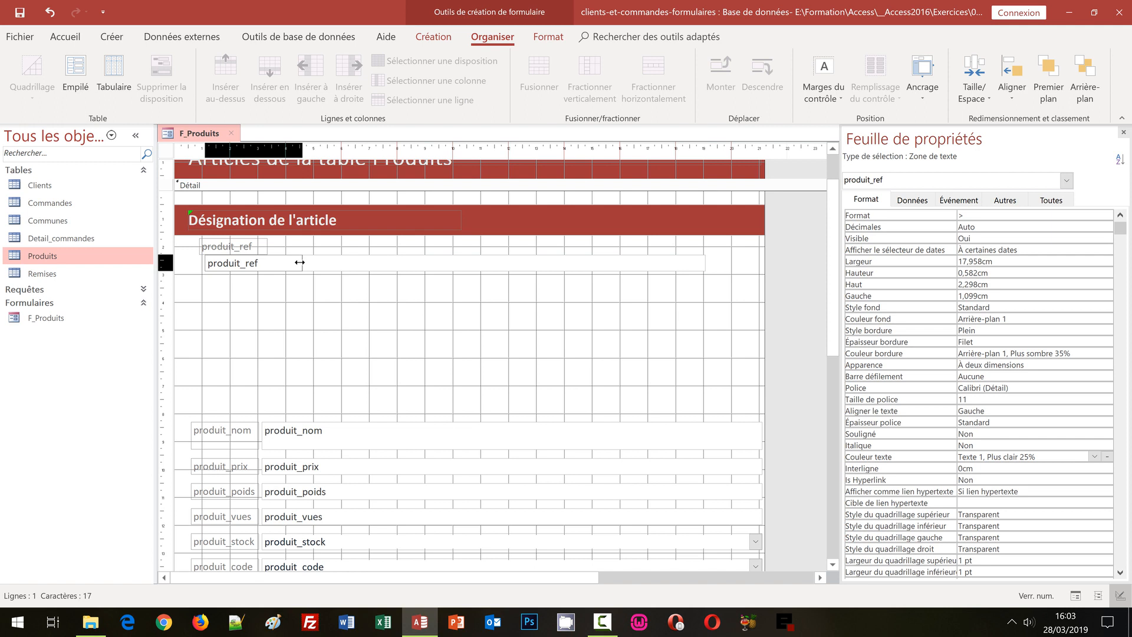
drag(300, 262, 279, 271)
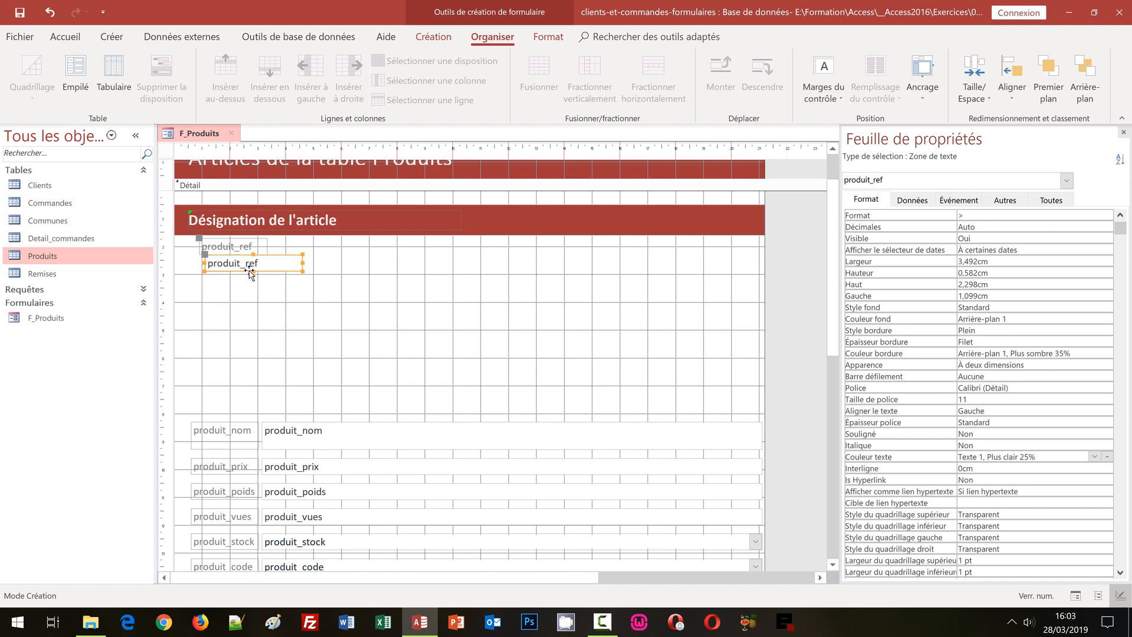
drag(249, 271, 249, 272)
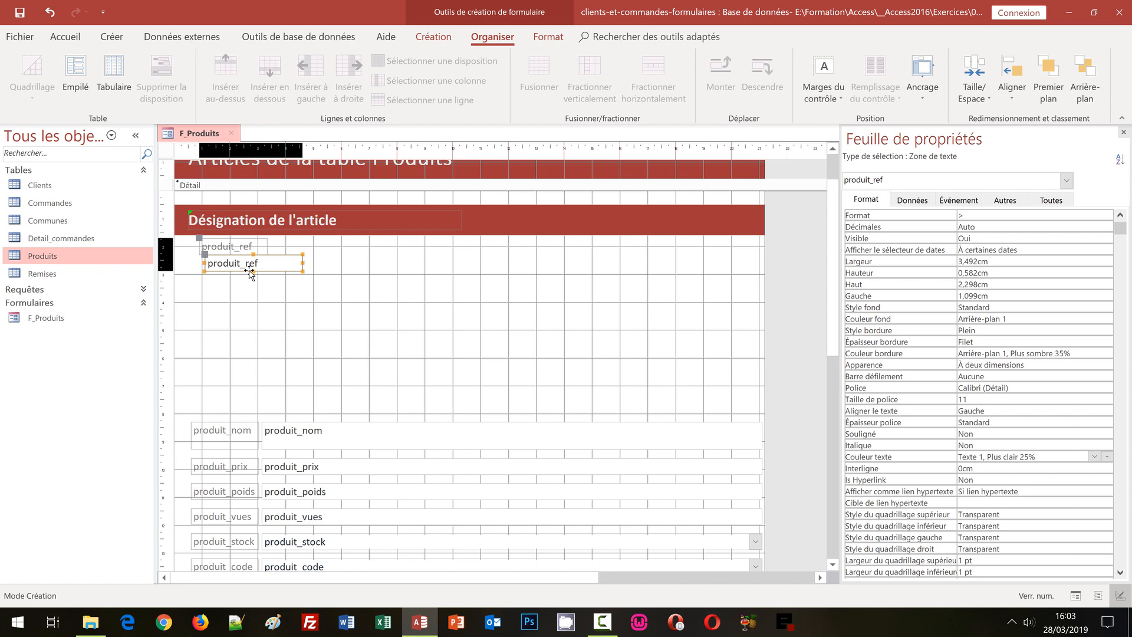
drag(249, 272, 249, 272)
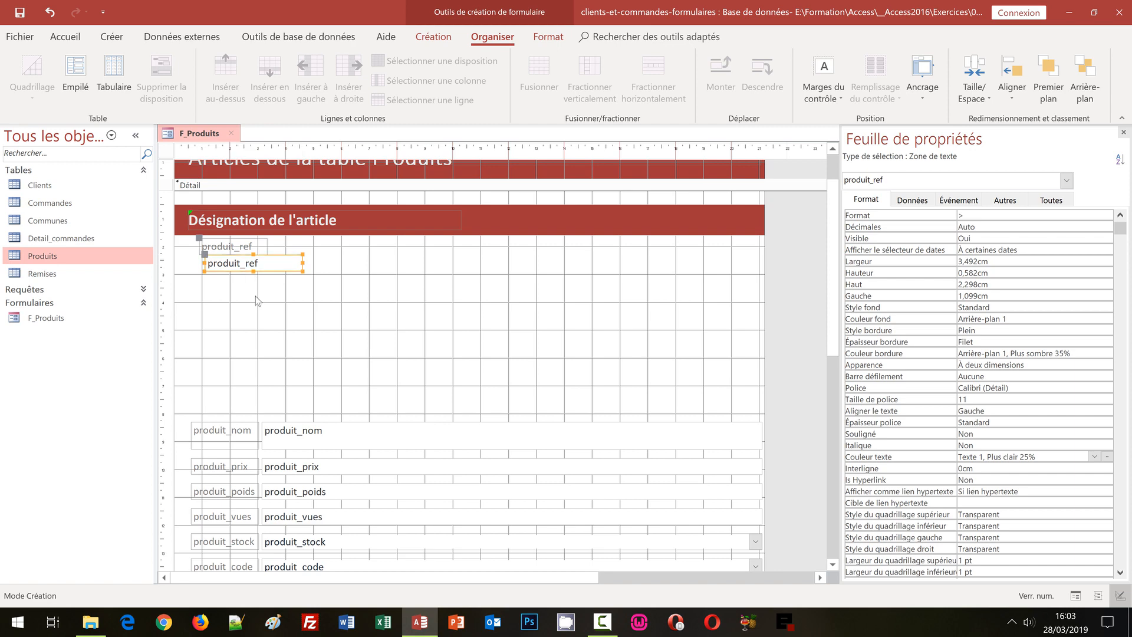
Place the produit_nom label and text box one above the other beside produit_ref, about 6.1 cm from the left, narrowing the text box to about 6.4 cm.
click(217, 433)
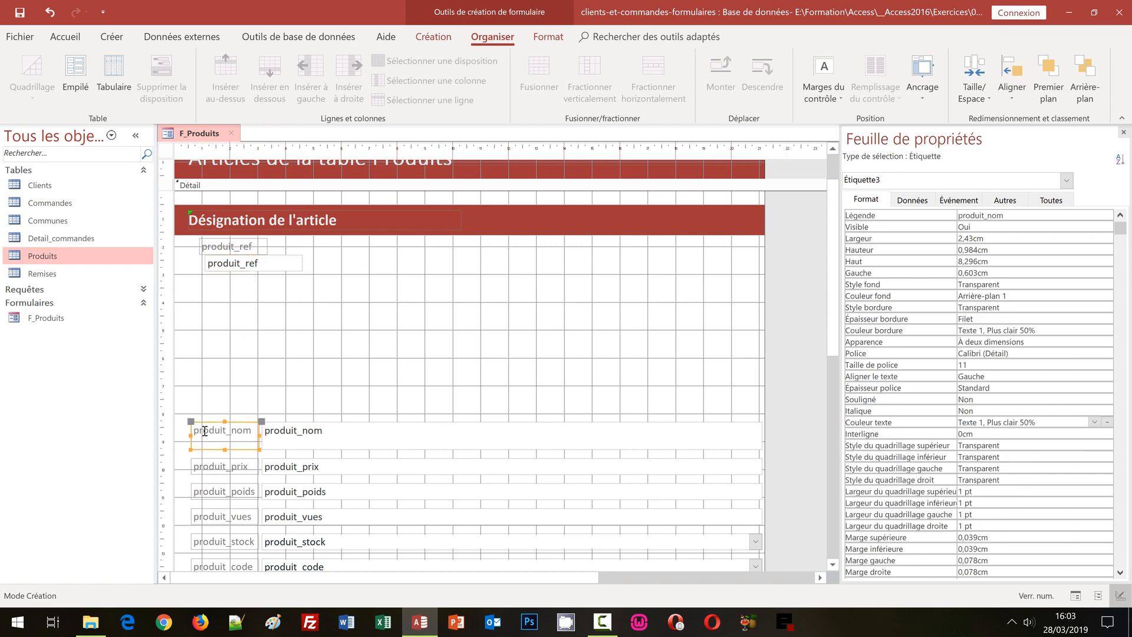
drag(198, 419, 344, 241)
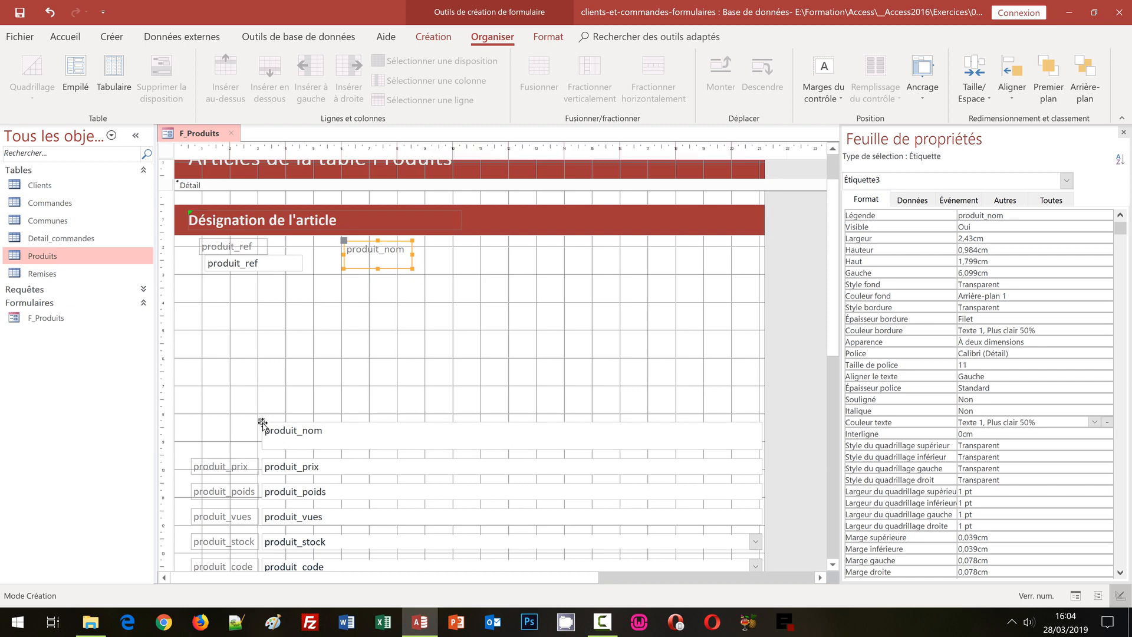
drag(261, 423, 229, 287)
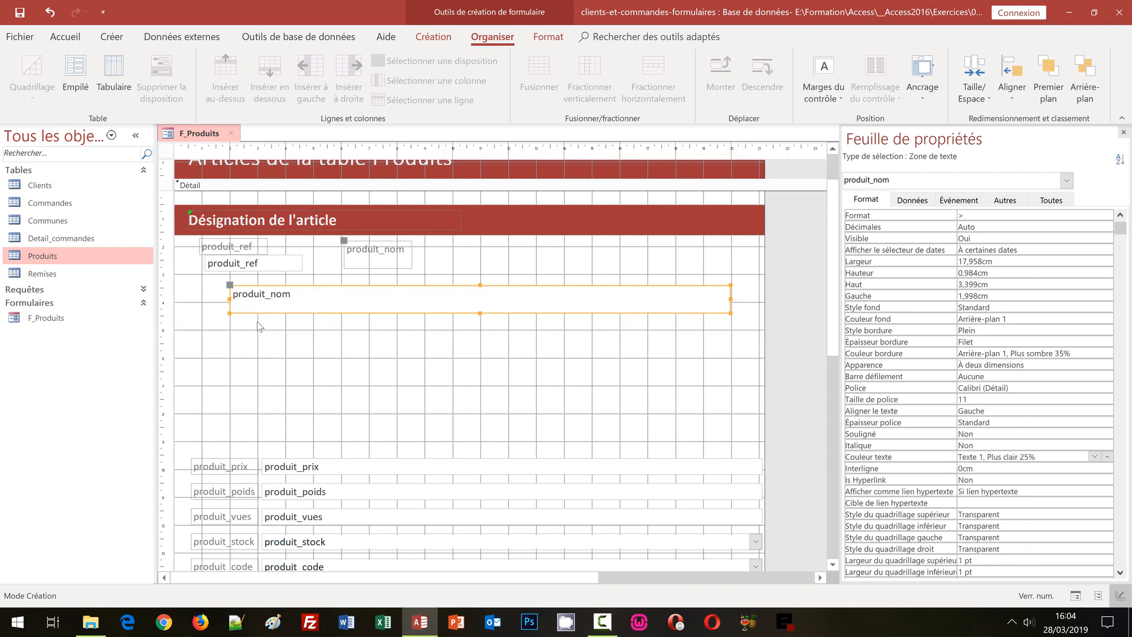
drag(731, 299, 409, 299)
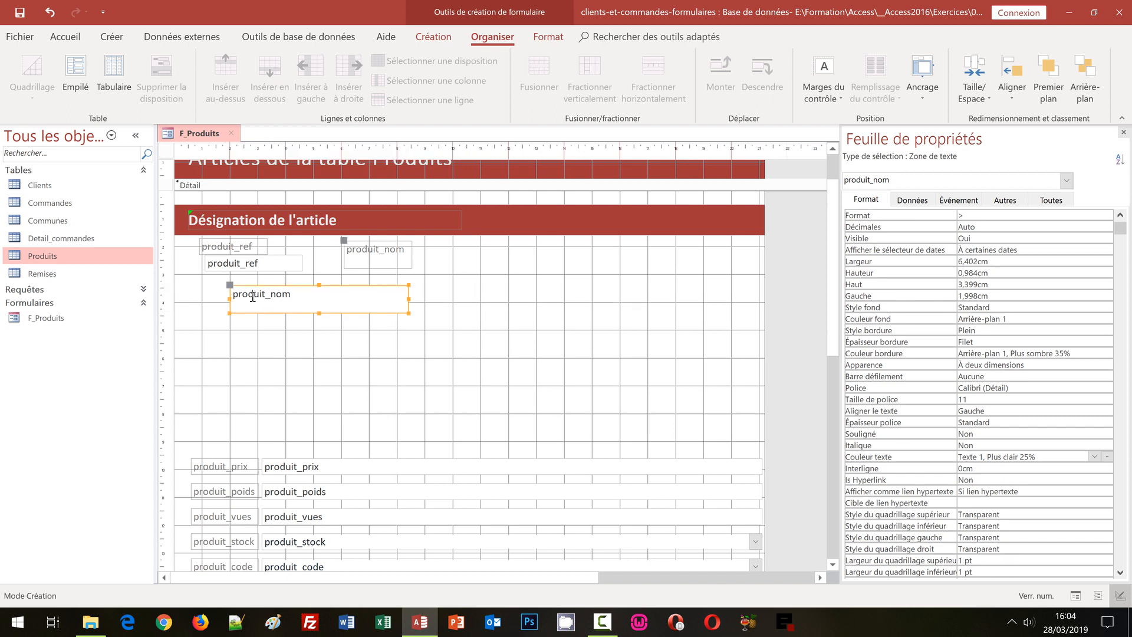
drag(231, 287, 344, 262)
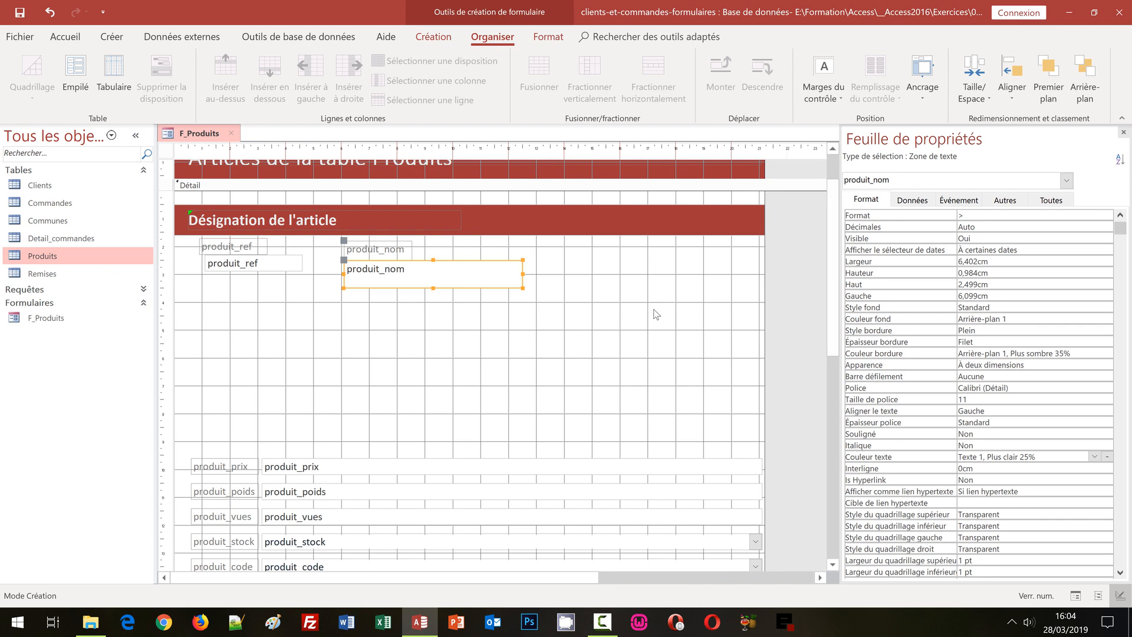
click(282, 319)
click(271, 317)
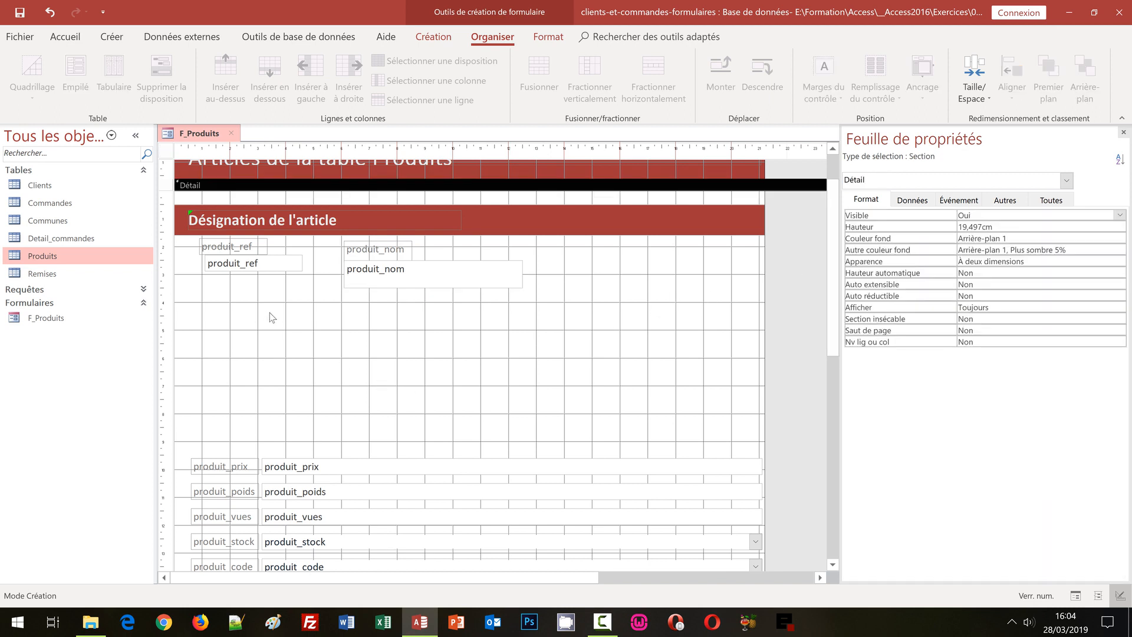
Select the produit_ref label and text box and size both to the widest of the two.
click(226, 248)
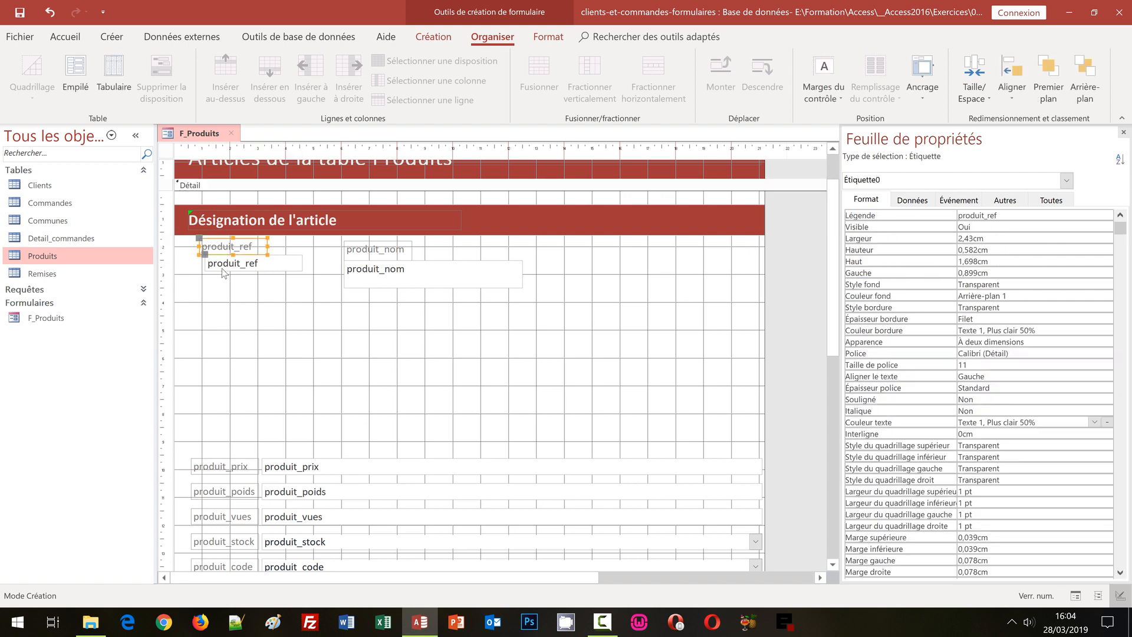
shift+click(223, 268)
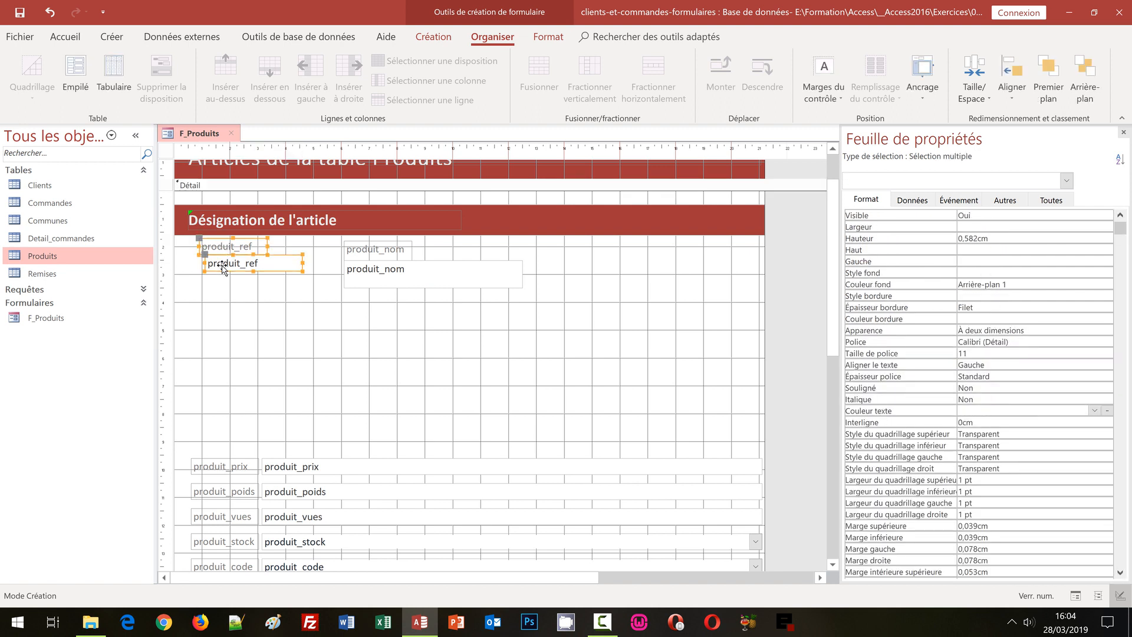
click(989, 103)
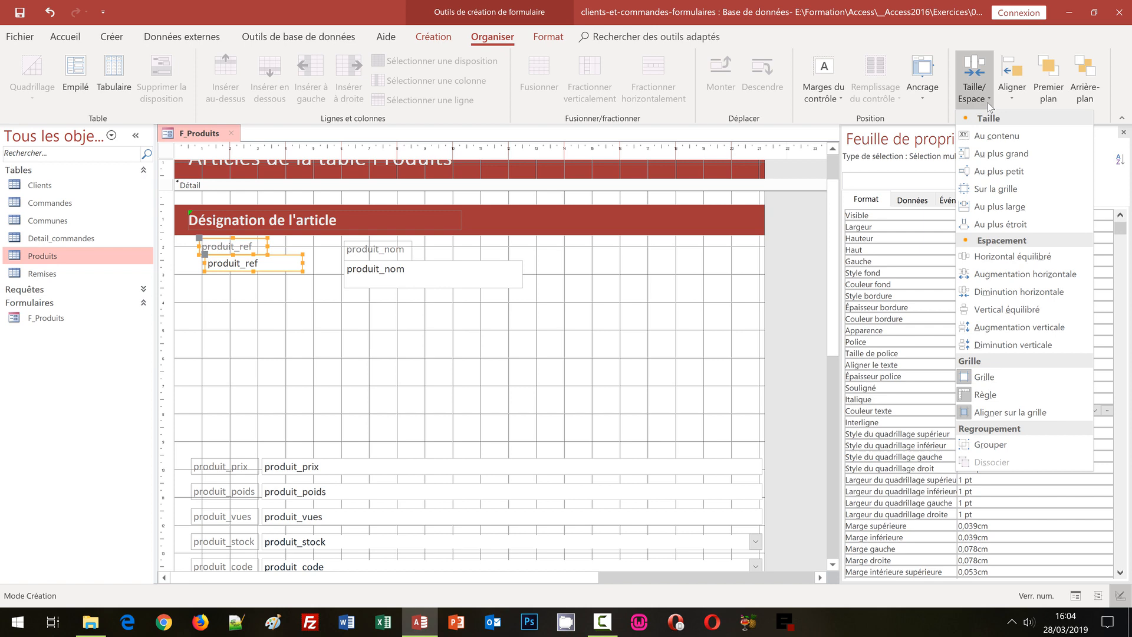
click(992, 208)
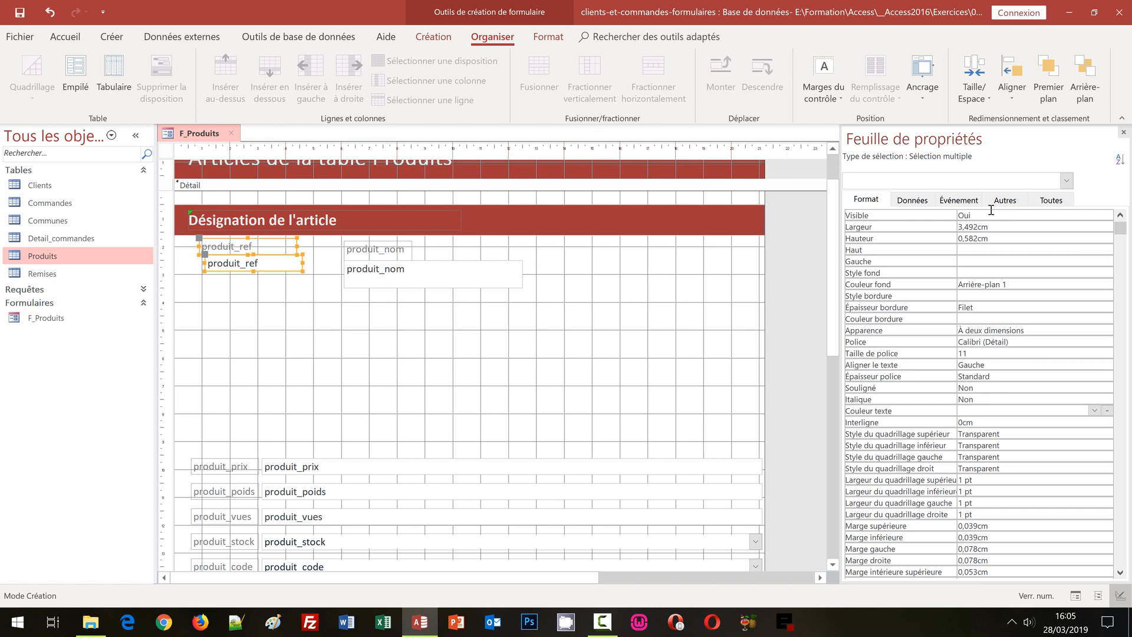
Align the produit_ref label and text box to the left with the section title Désignation de l'article.
click(1011, 94)
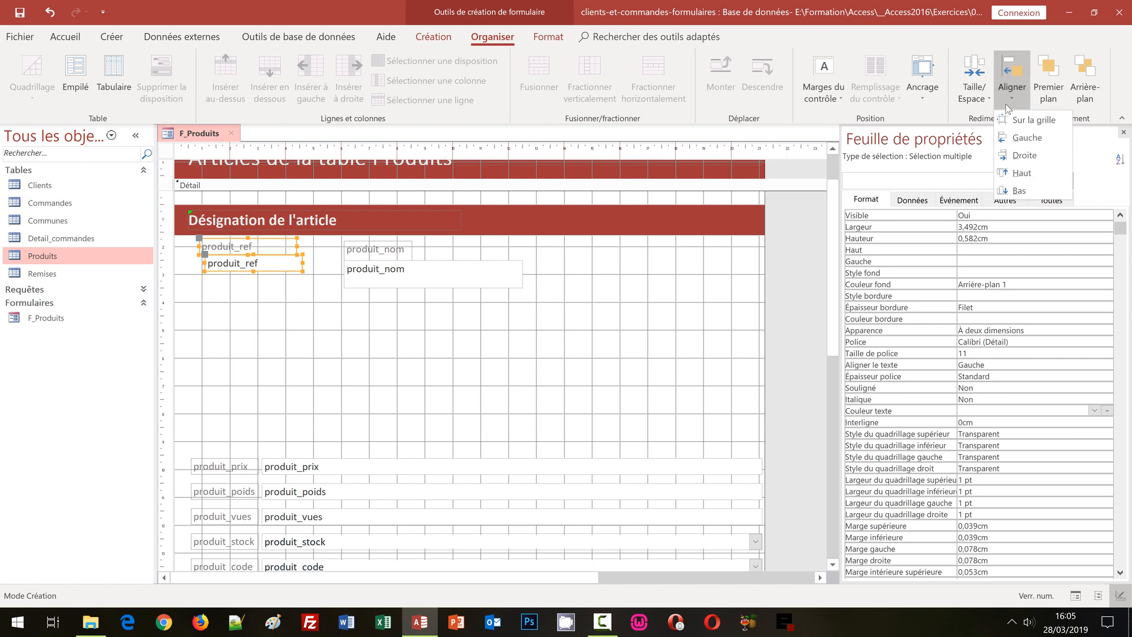
click(1005, 142)
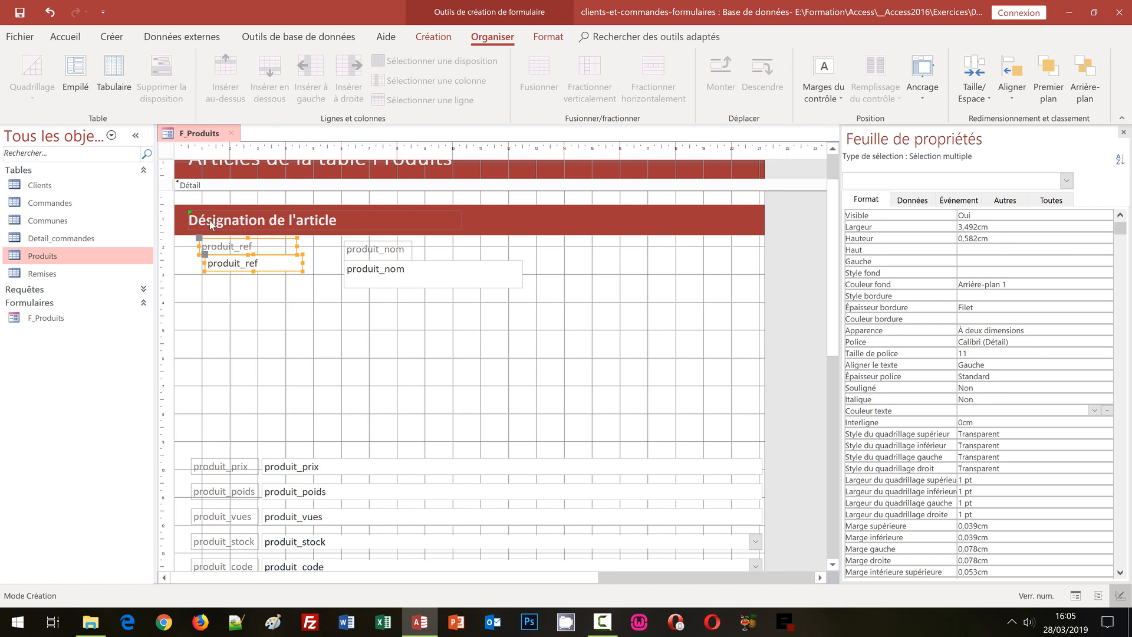
shift+click(211, 225)
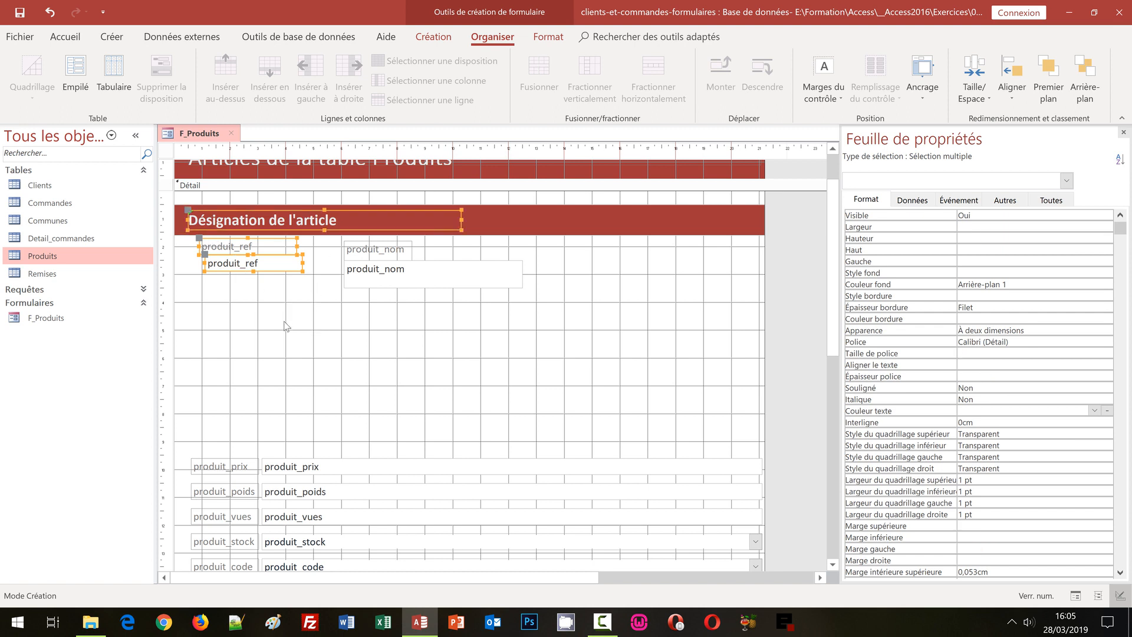
click(1010, 99)
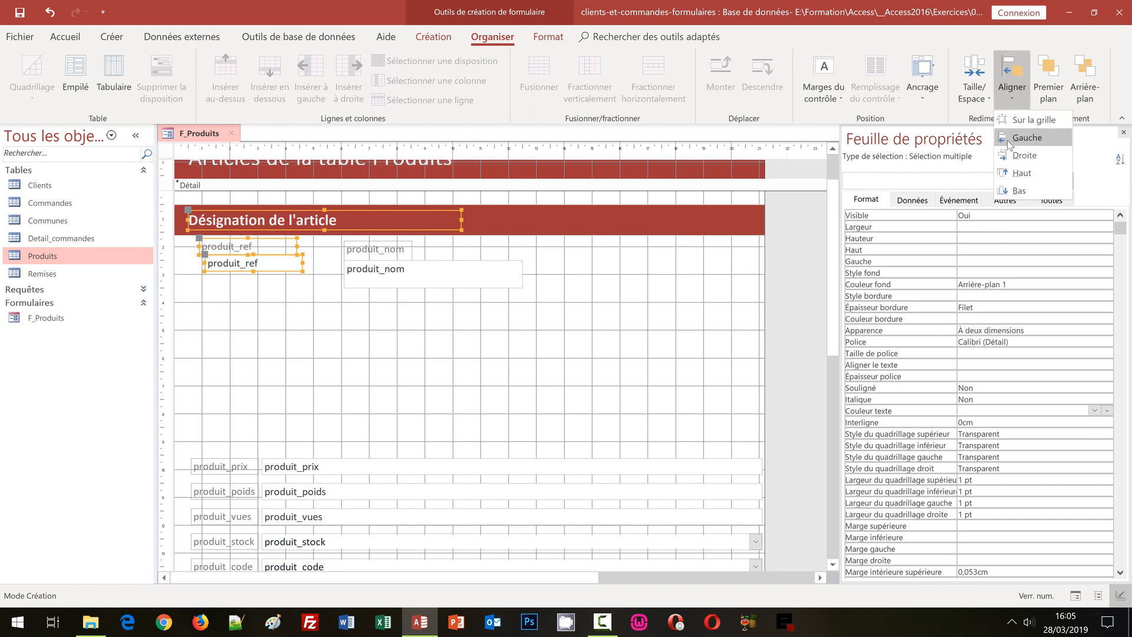
click(1010, 141)
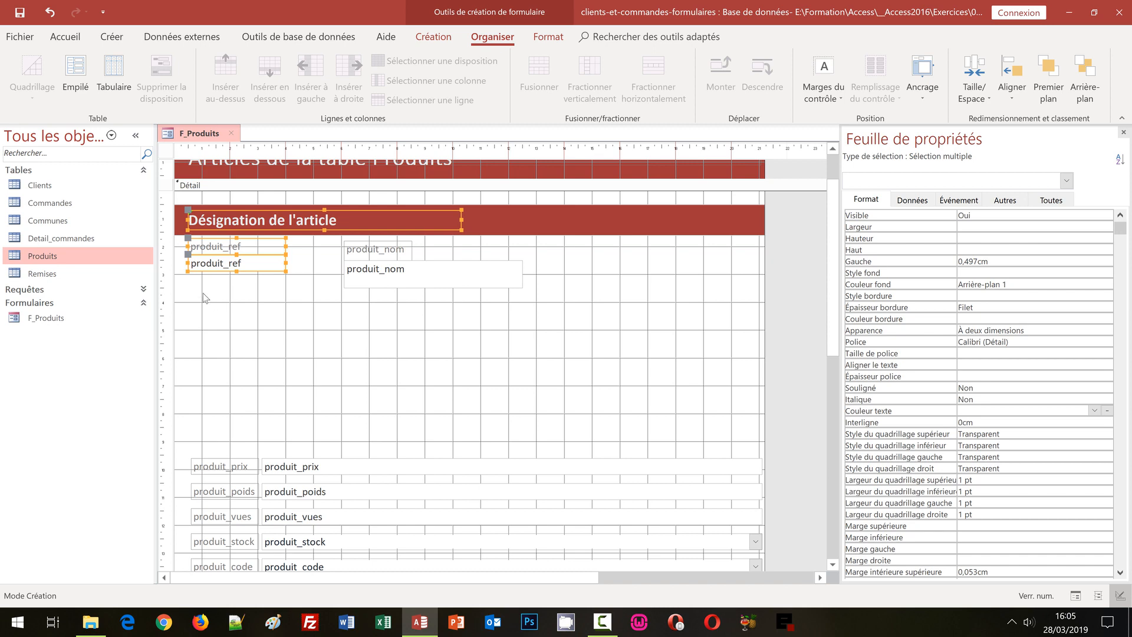
click(285, 311)
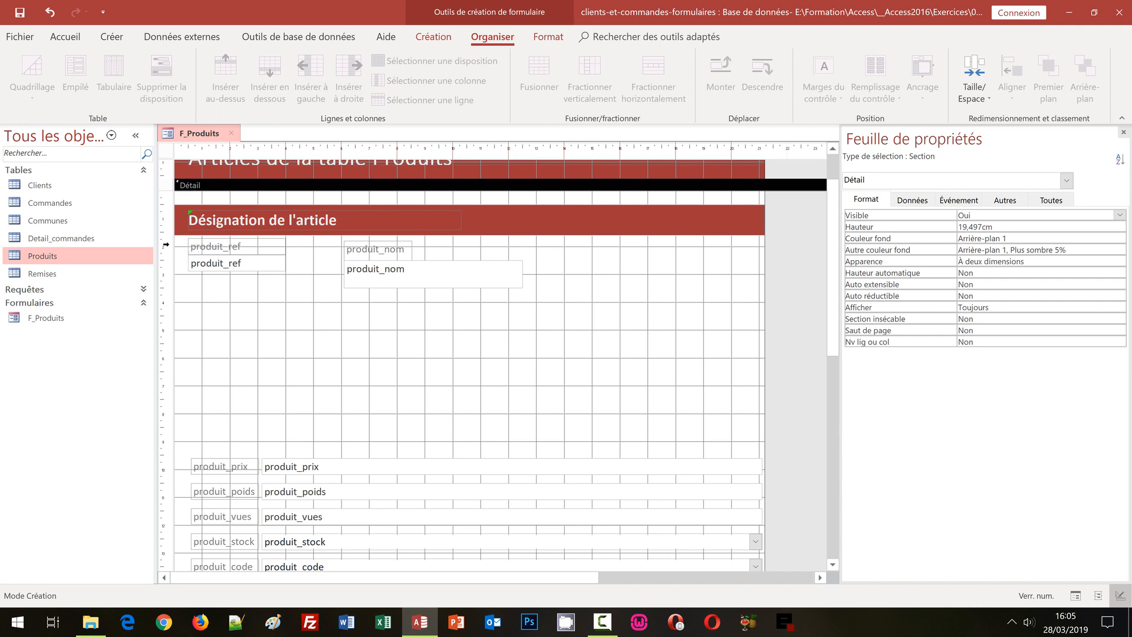
Select the produit_ref and produit_nom labels and text boxes and size them all to the shortest height.
click(167, 246)
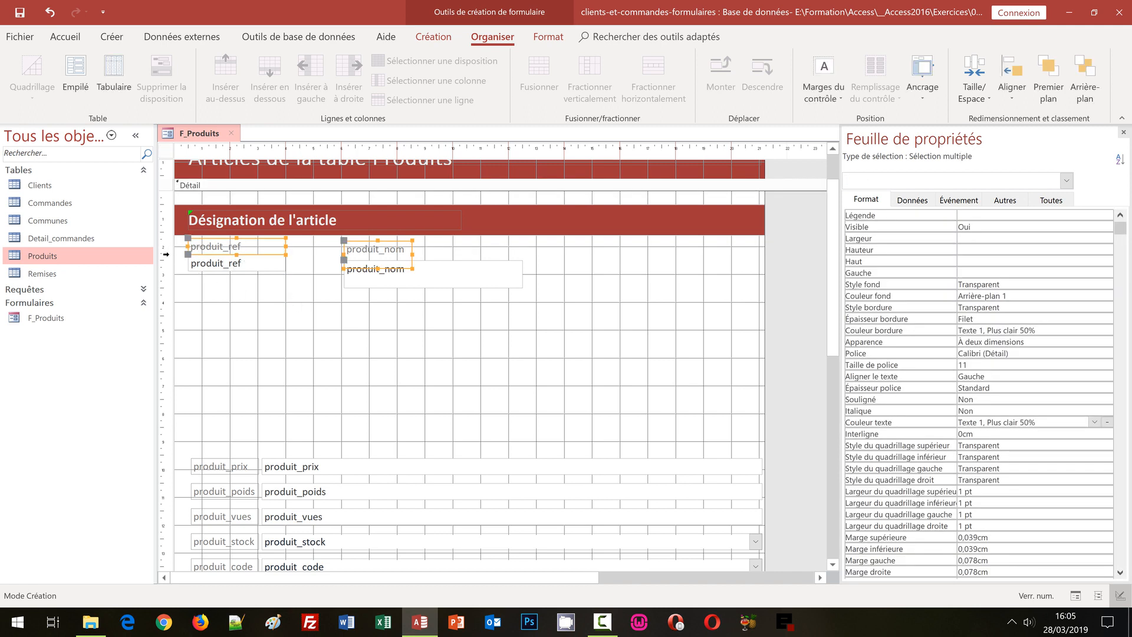
drag(167, 243, 156, 273)
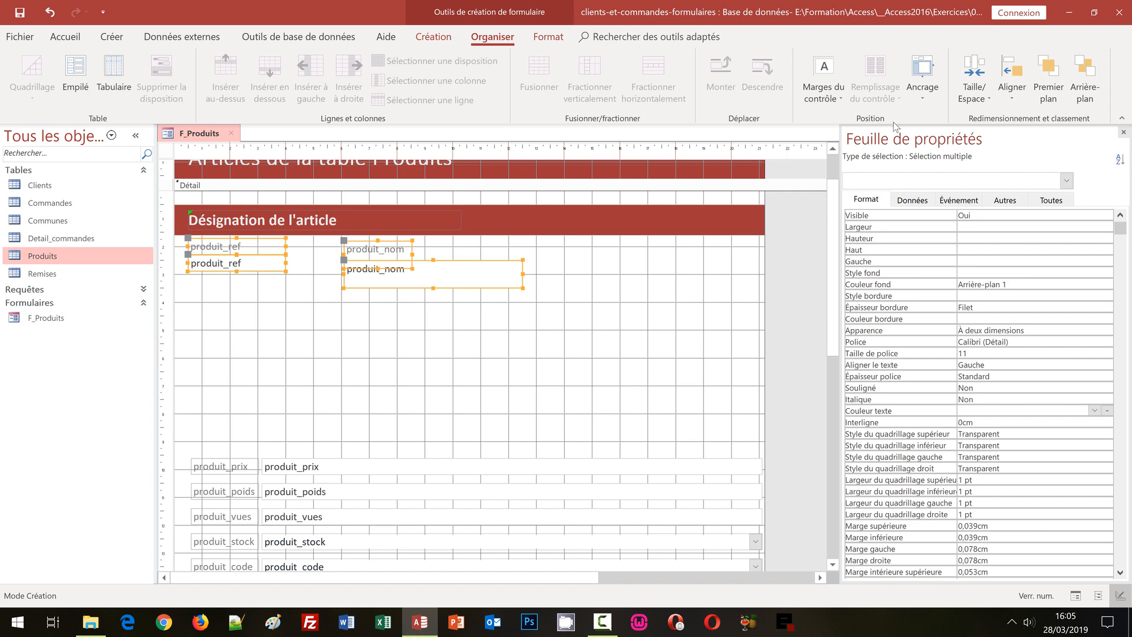
click(973, 103)
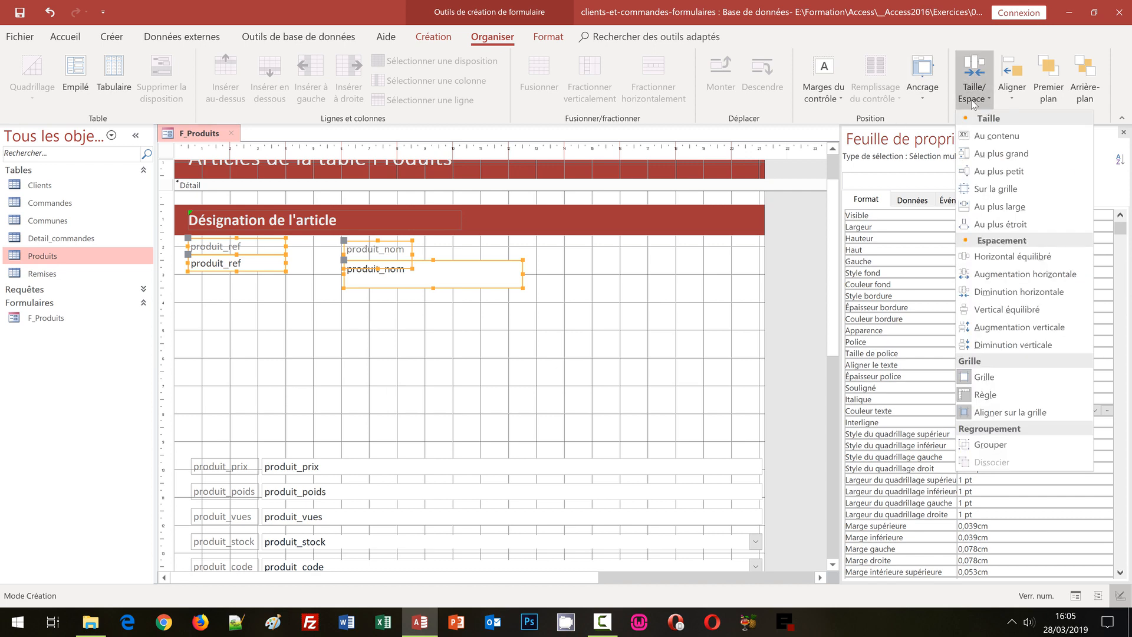
click(993, 174)
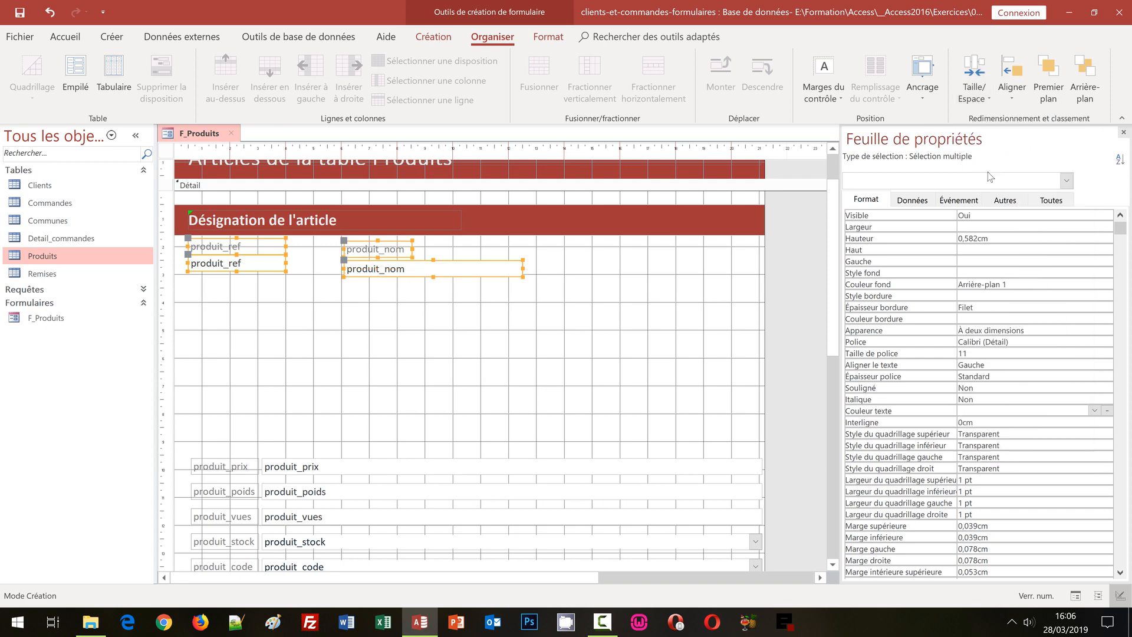
click(230, 293)
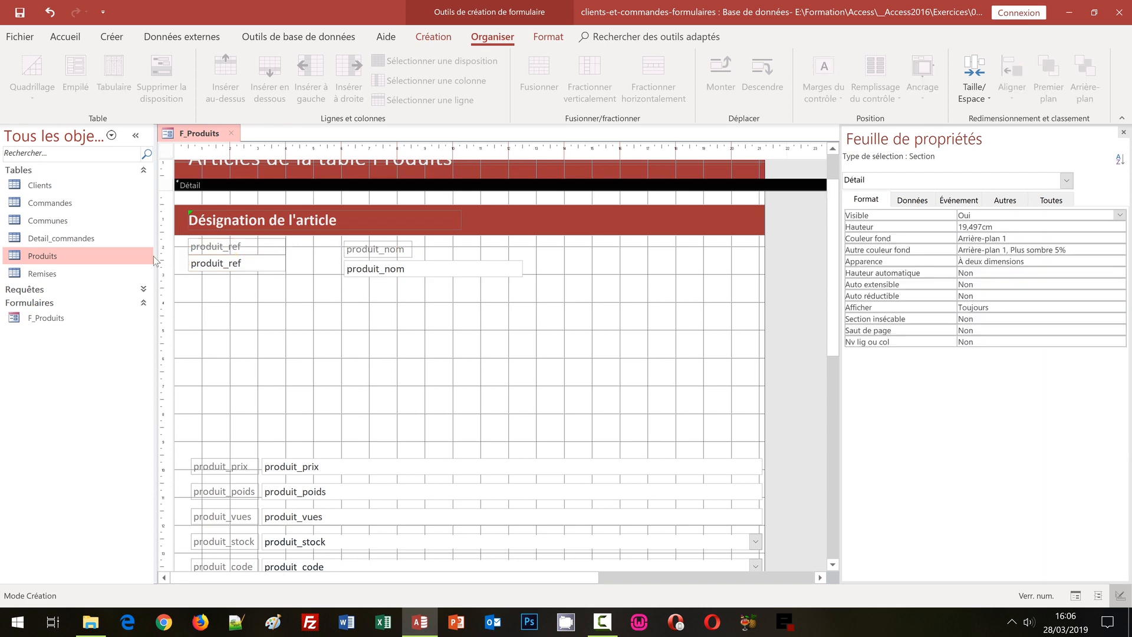
Align the produit_ref and produit_nom labels by their tops, and align their two text boxes the same way.
click(170, 245)
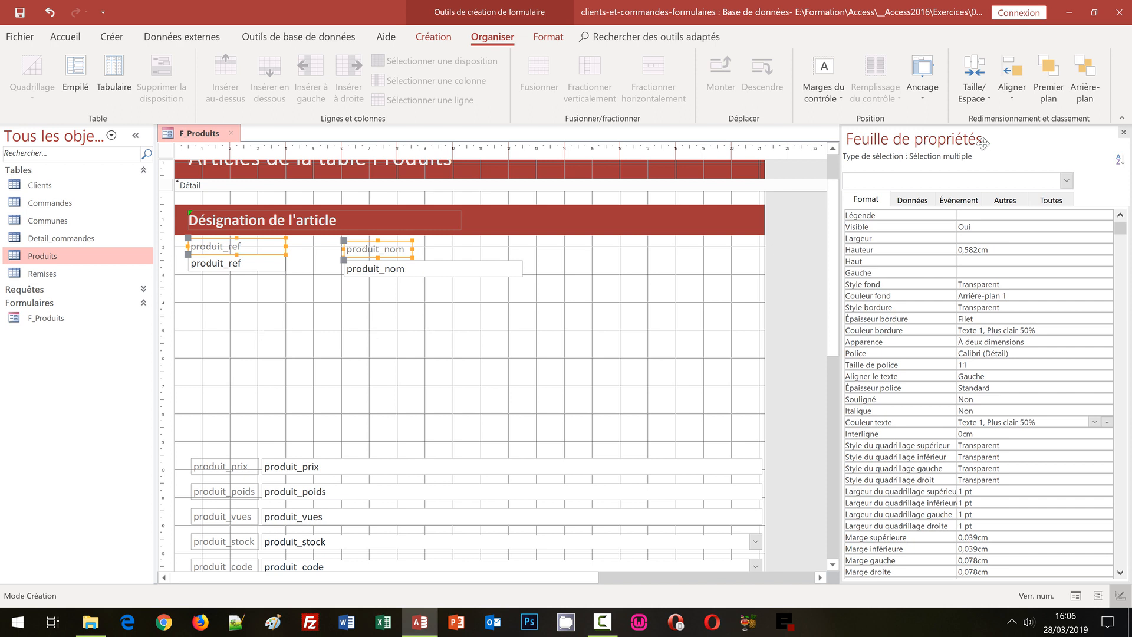
click(1011, 96)
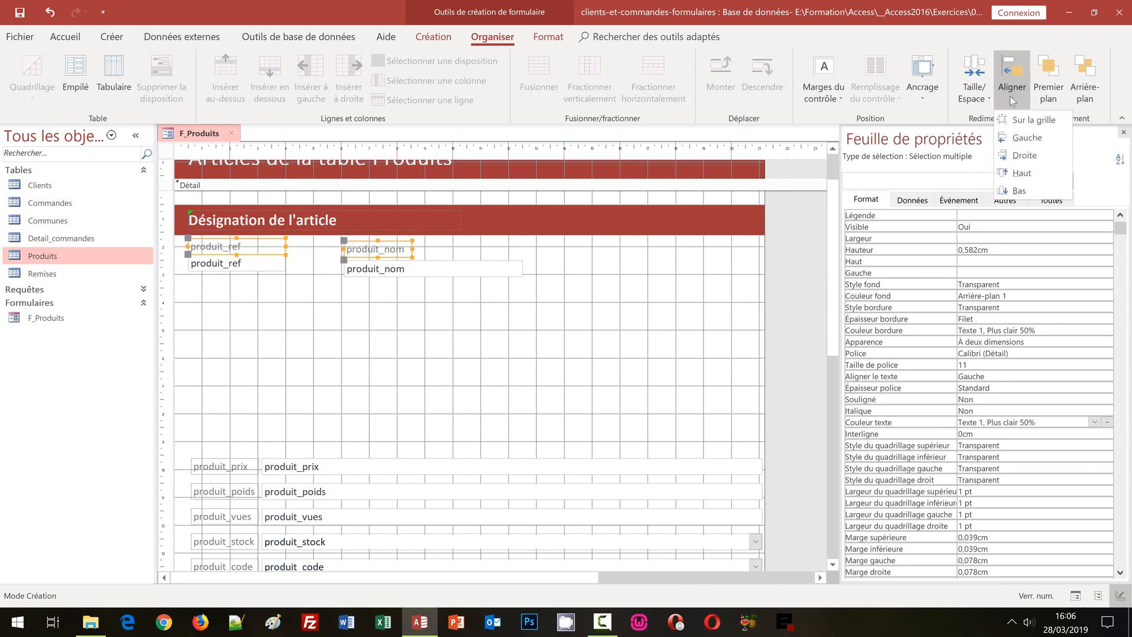
click(1019, 173)
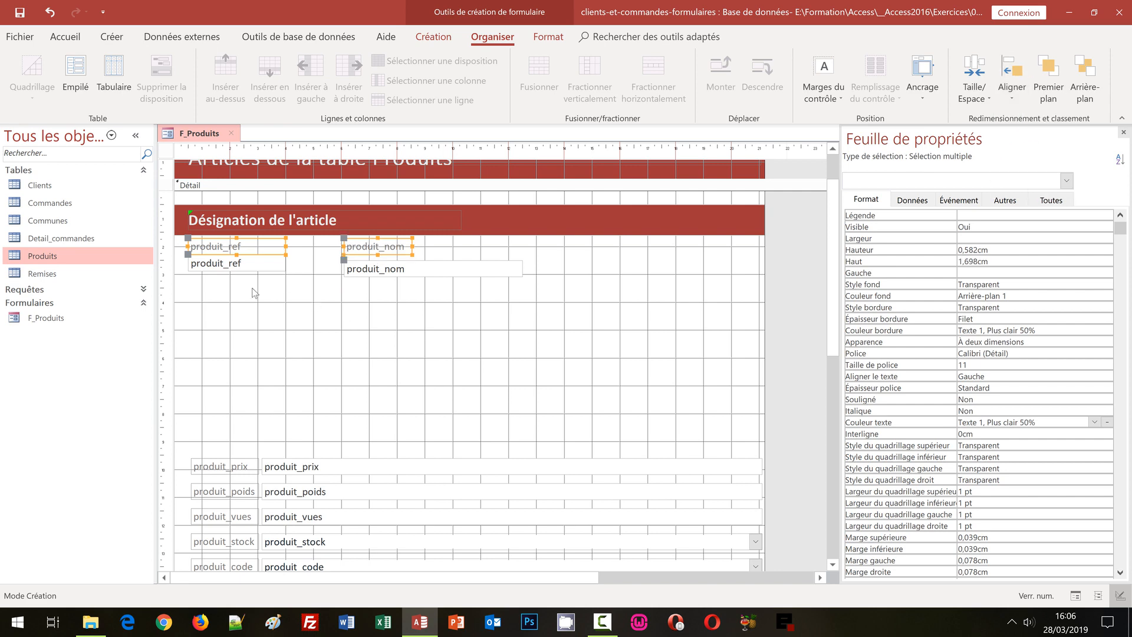
click(163, 262)
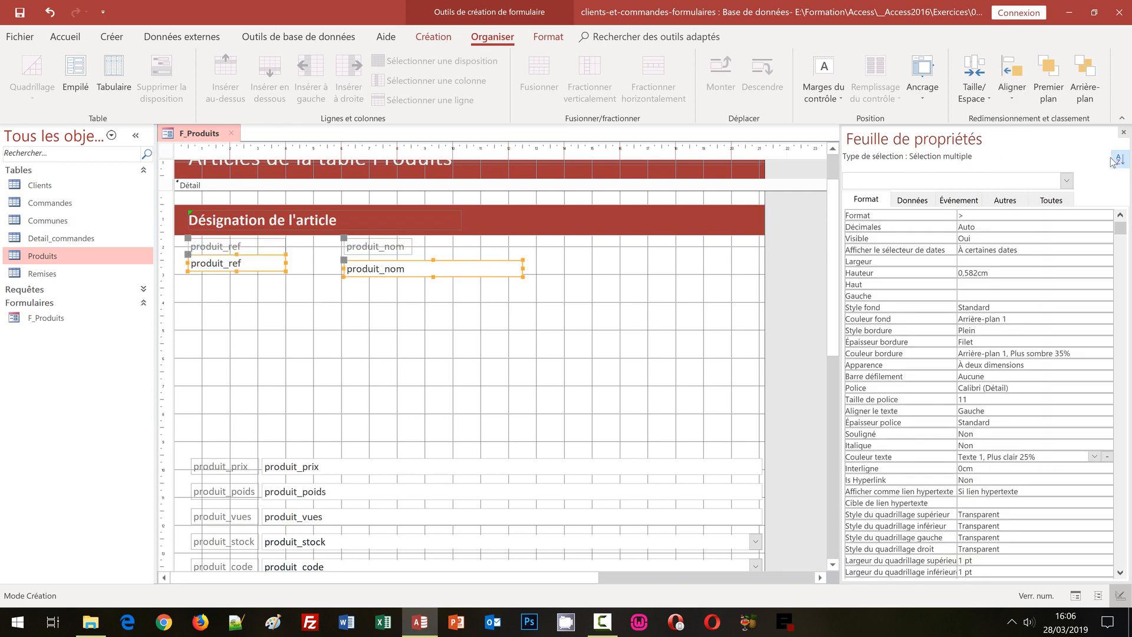
click(1011, 97)
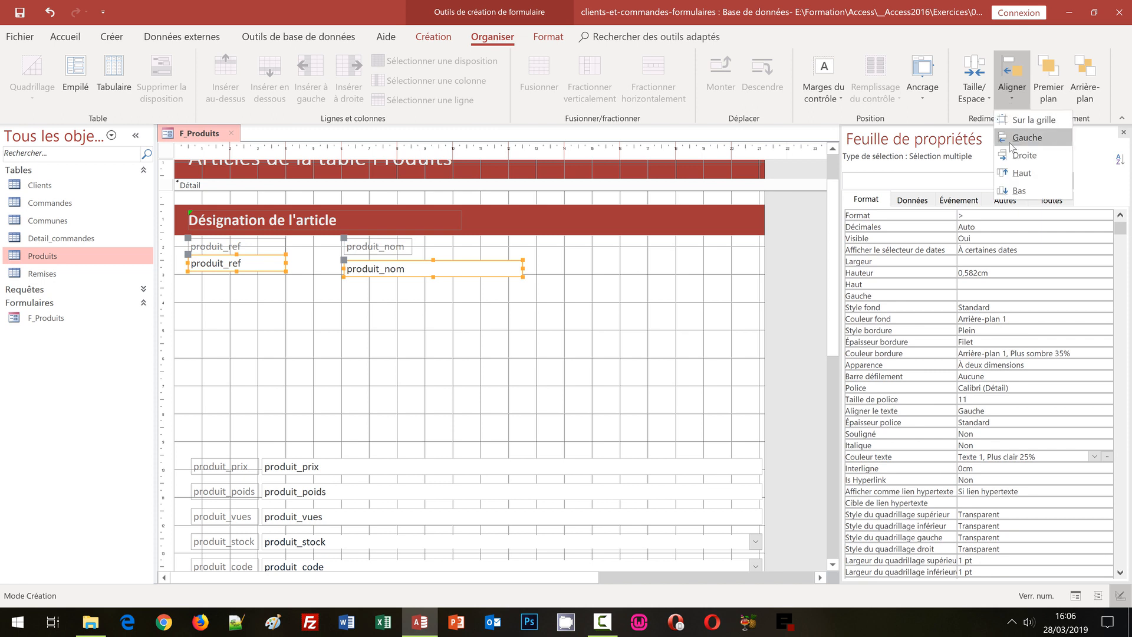
click(1021, 170)
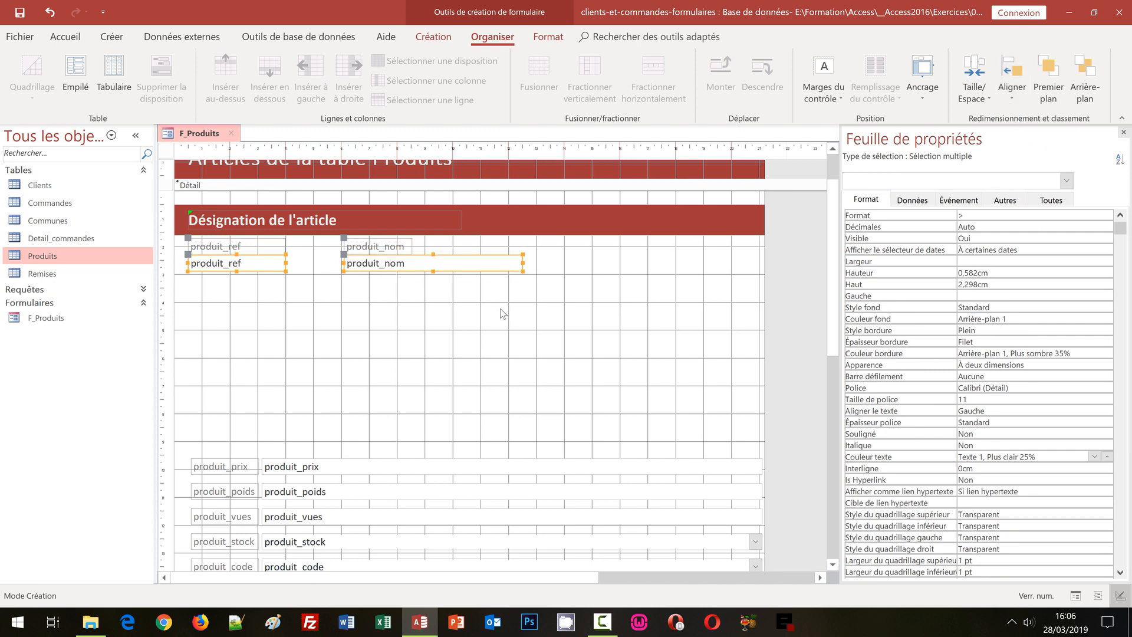
click(403, 368)
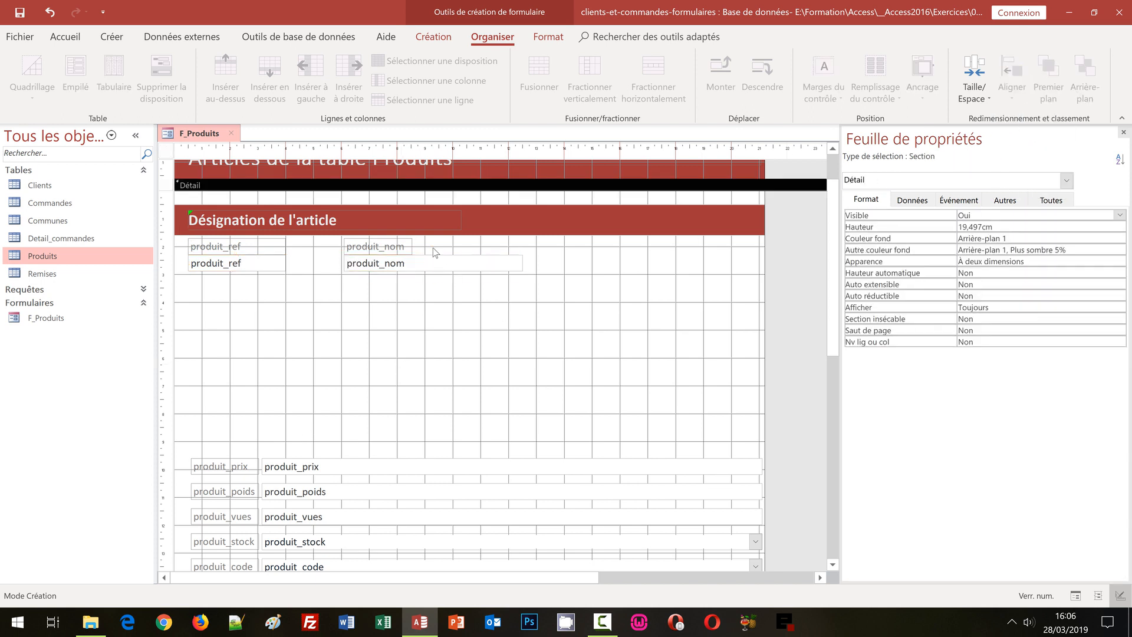
Widen the produit_nom text box to about 14.9 cm, almost to the form's right edge.
click(412, 263)
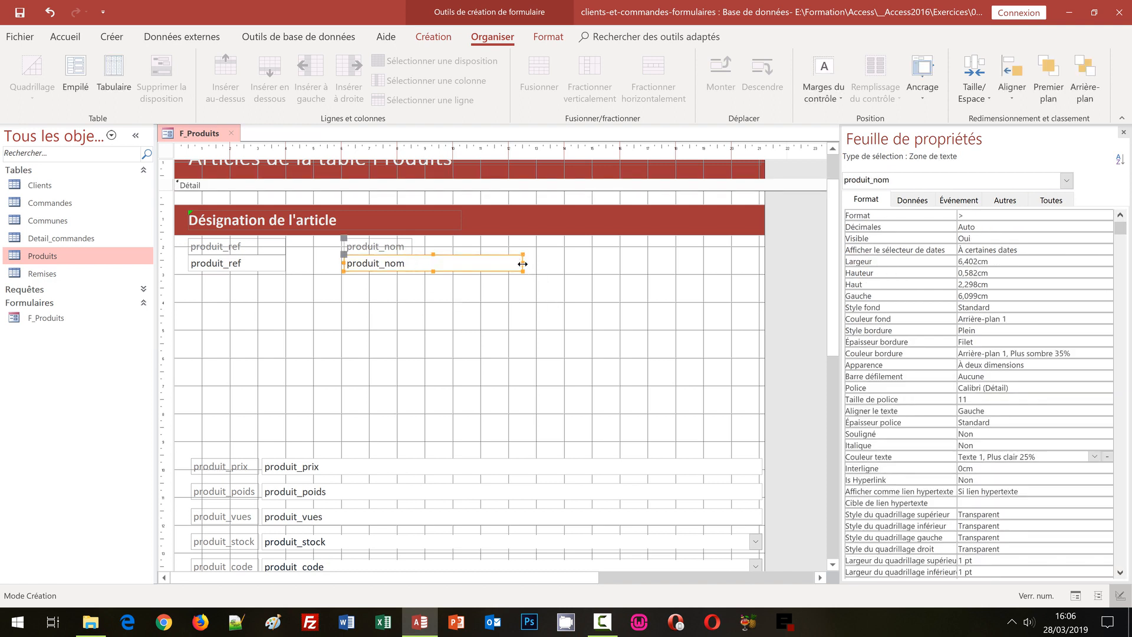
drag(522, 263, 760, 258)
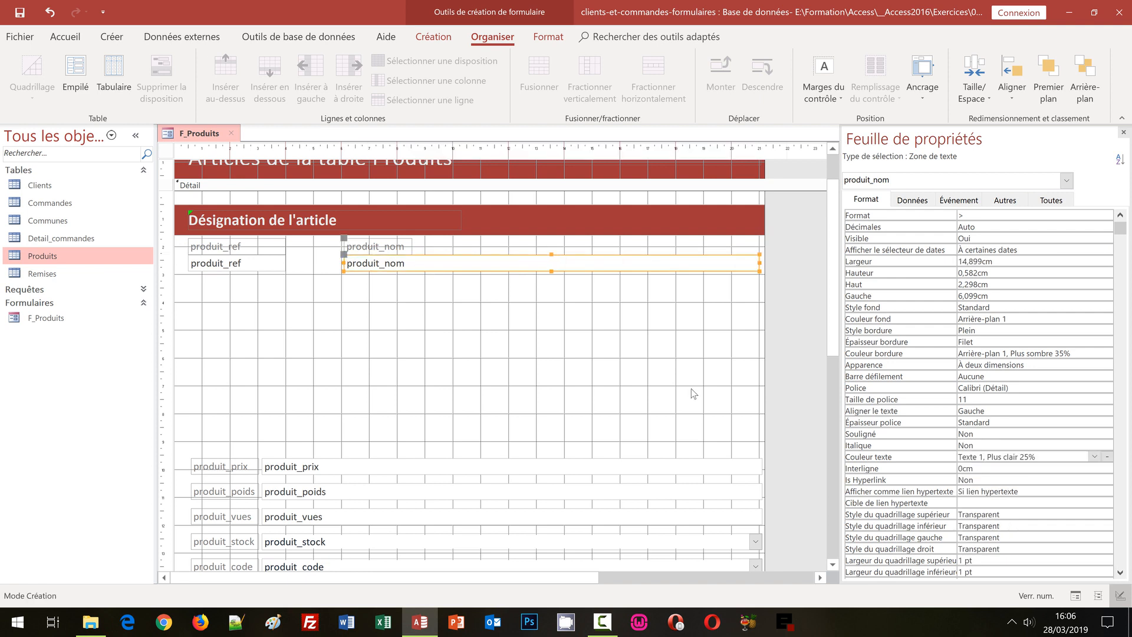
click(473, 335)
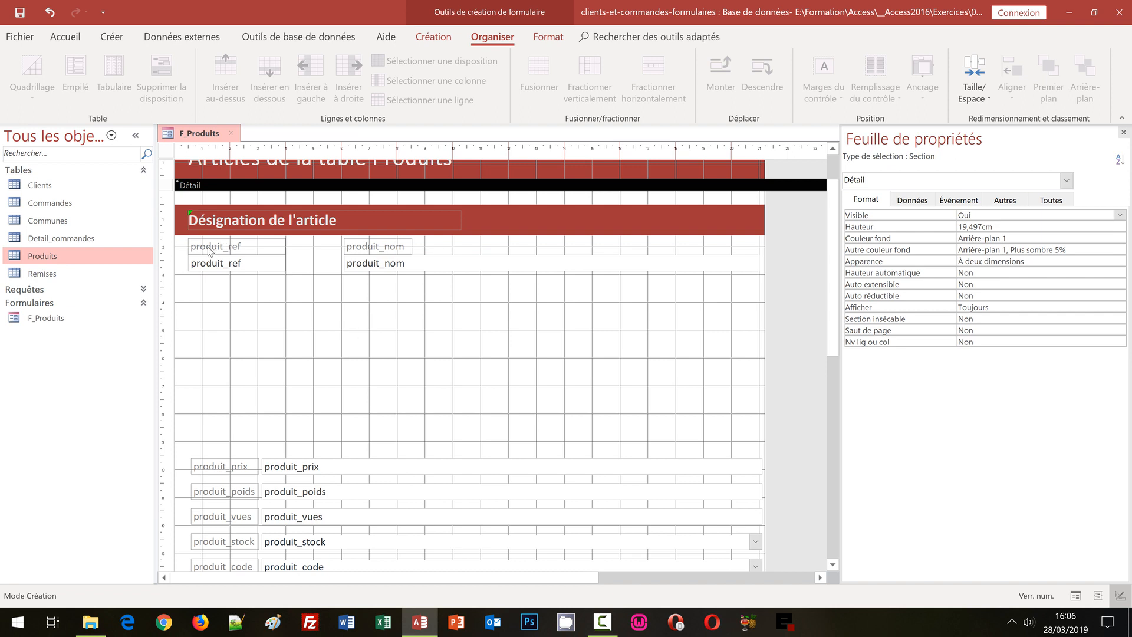
Give the produit_ref and produit_nom text boxes a transparent outline and bold text.
click(165, 264)
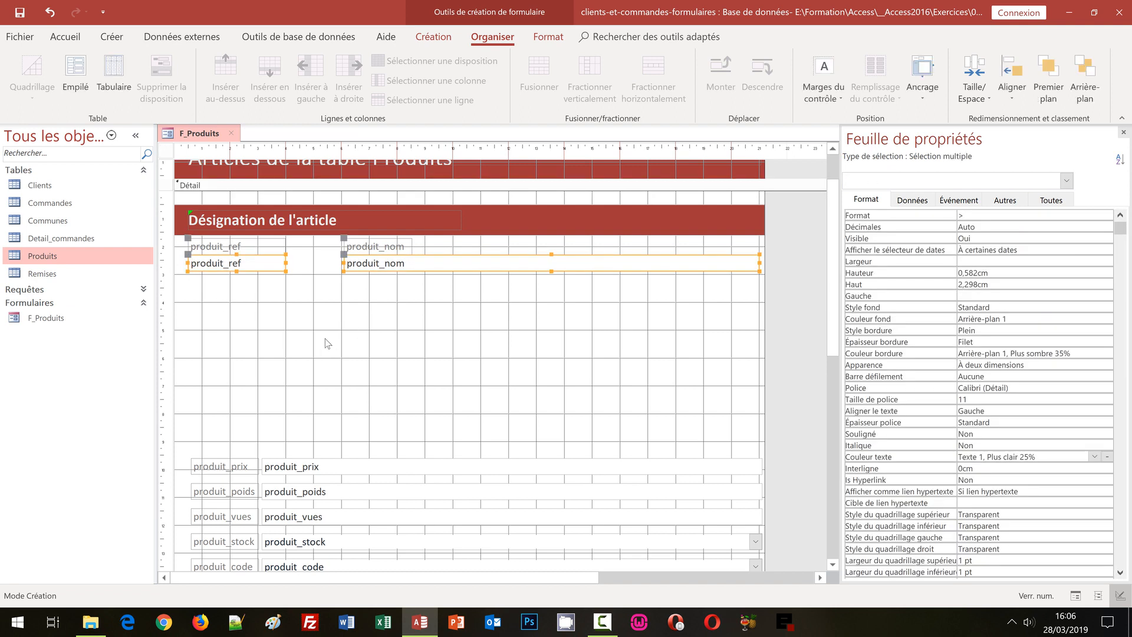
click(549, 37)
click(790, 79)
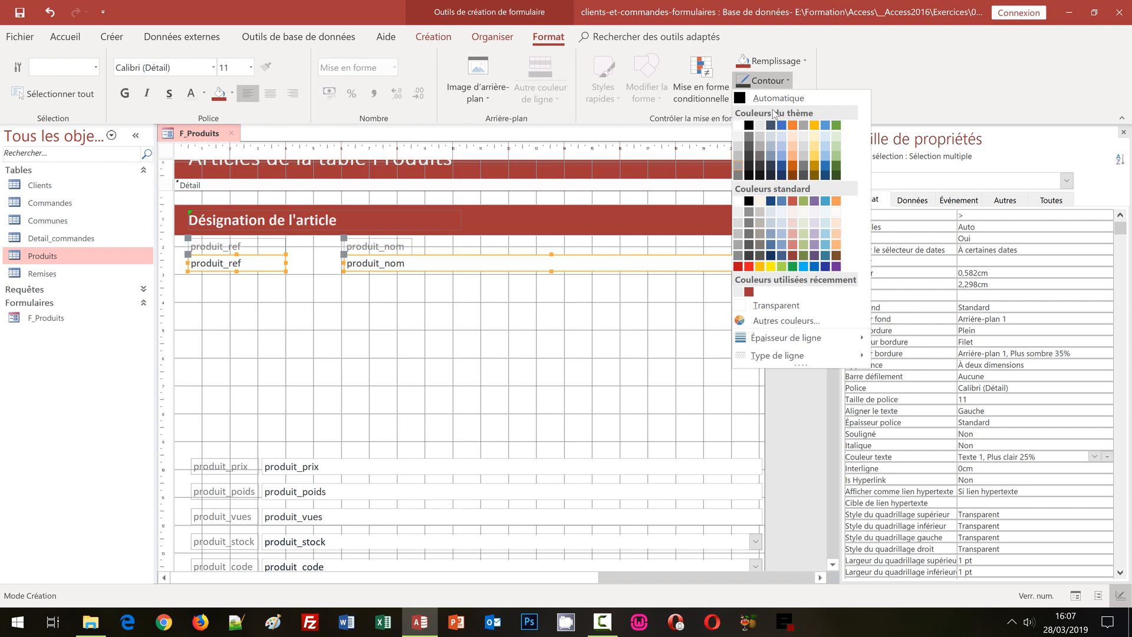
click(776, 305)
click(326, 383)
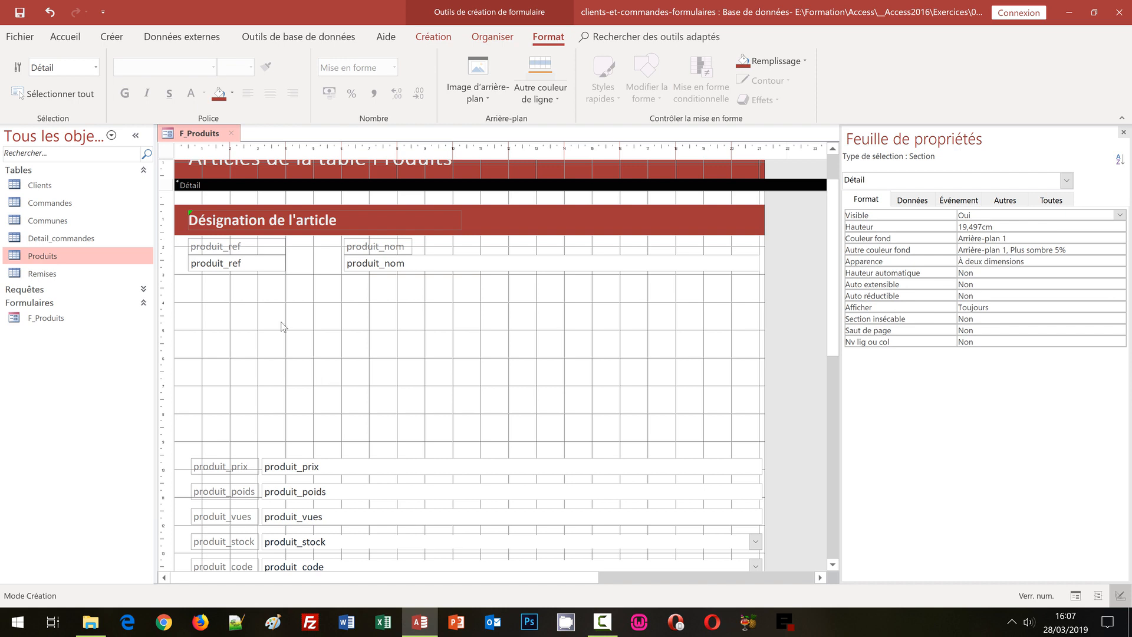
click(160, 263)
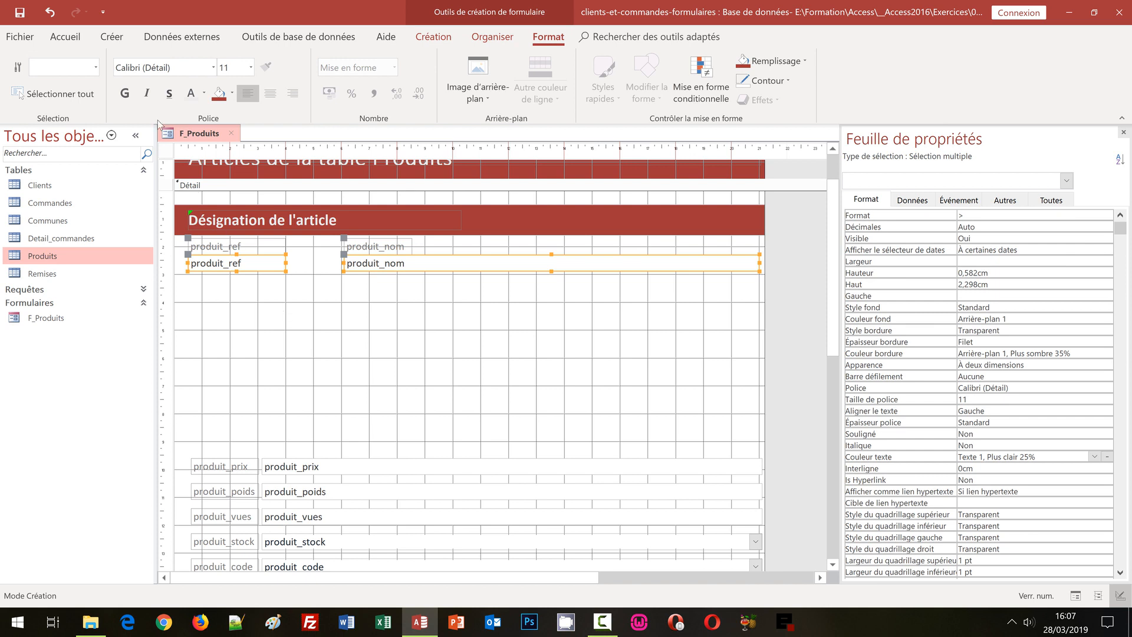
click(124, 94)
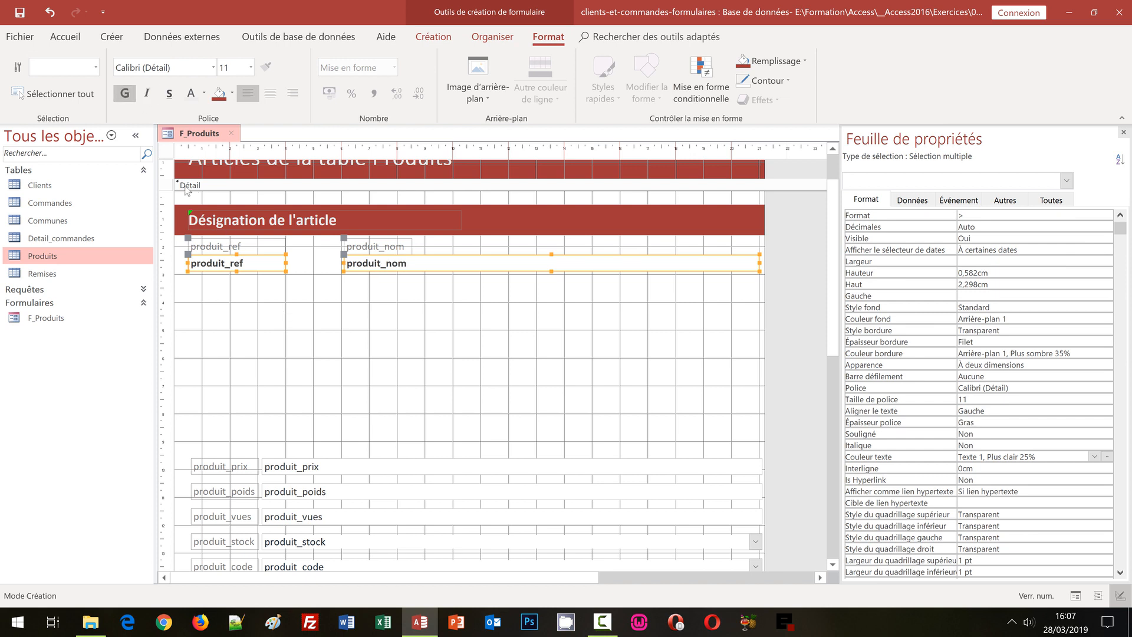
click(354, 306)
Set the font colour of the produit_nom text box to the recently used dark red.
click(465, 269)
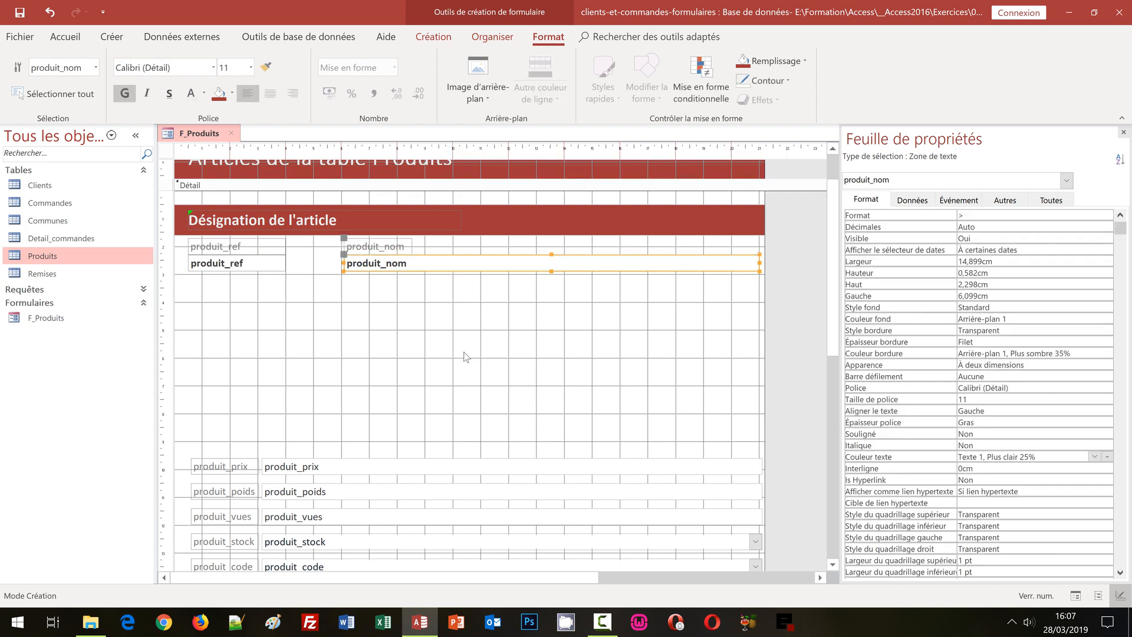
click(204, 93)
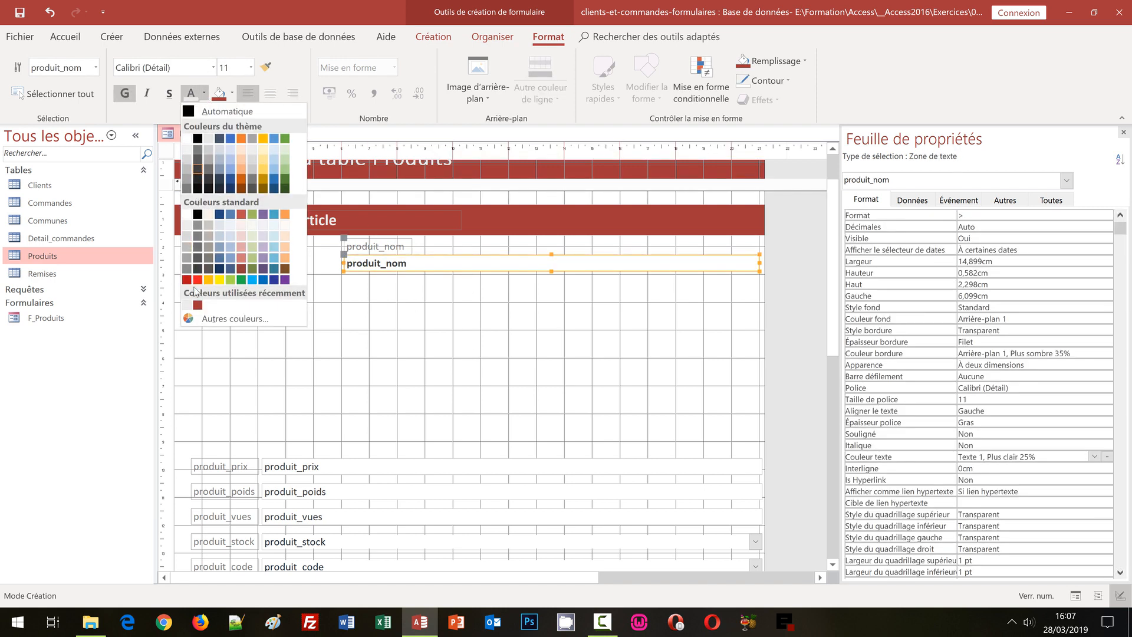
click(197, 306)
click(356, 320)
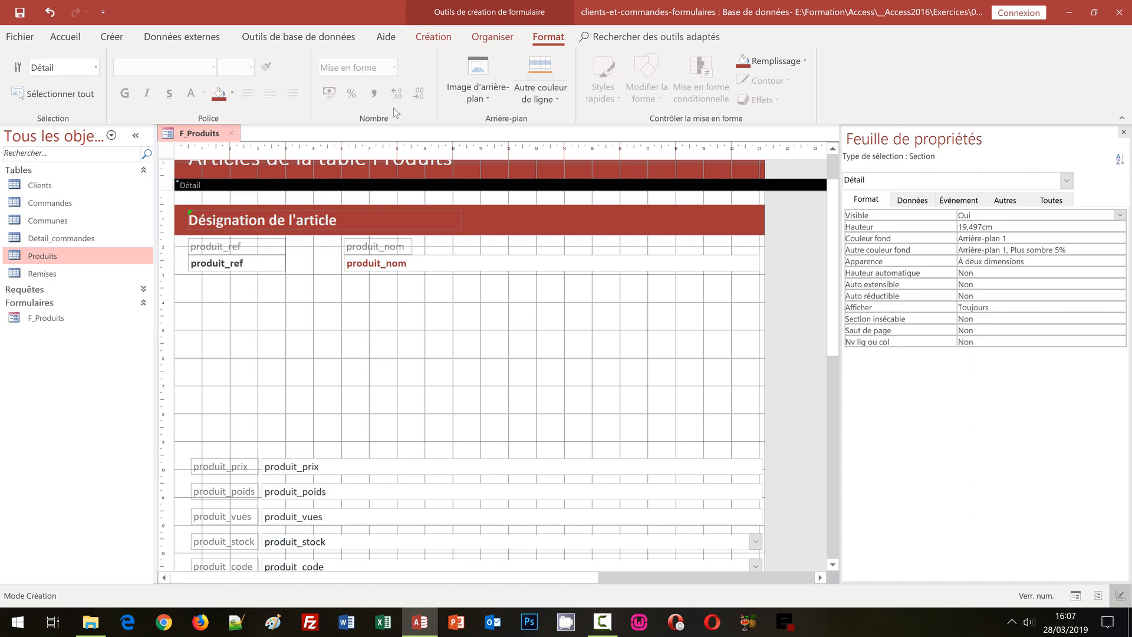
Preview the form with its record data in Form view and return to Design view.
click(65, 37)
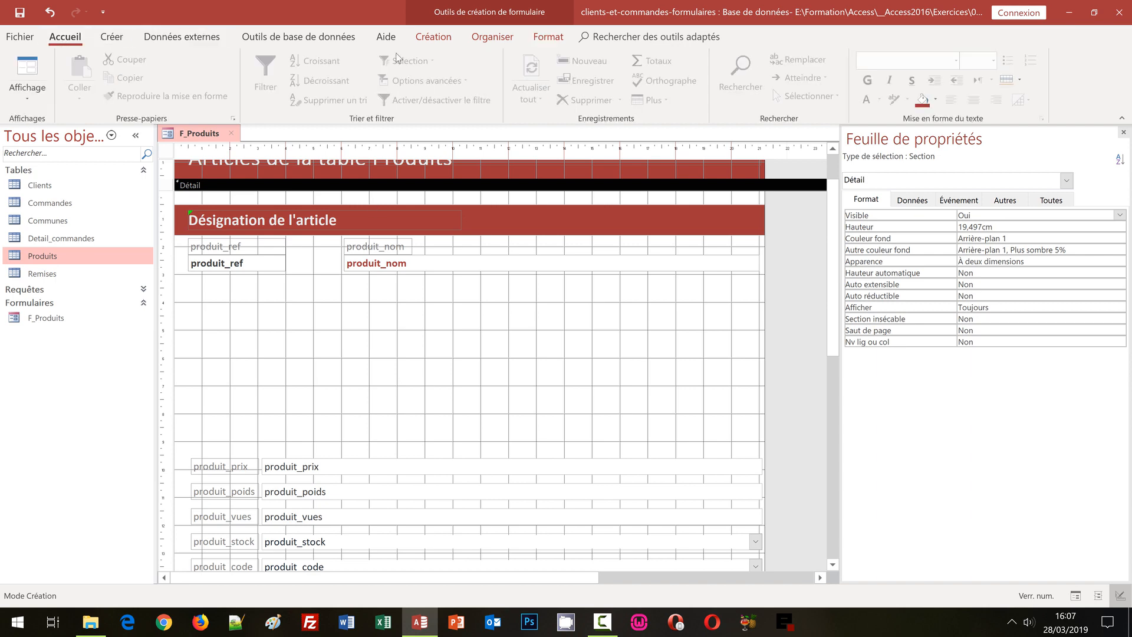
click(434, 36)
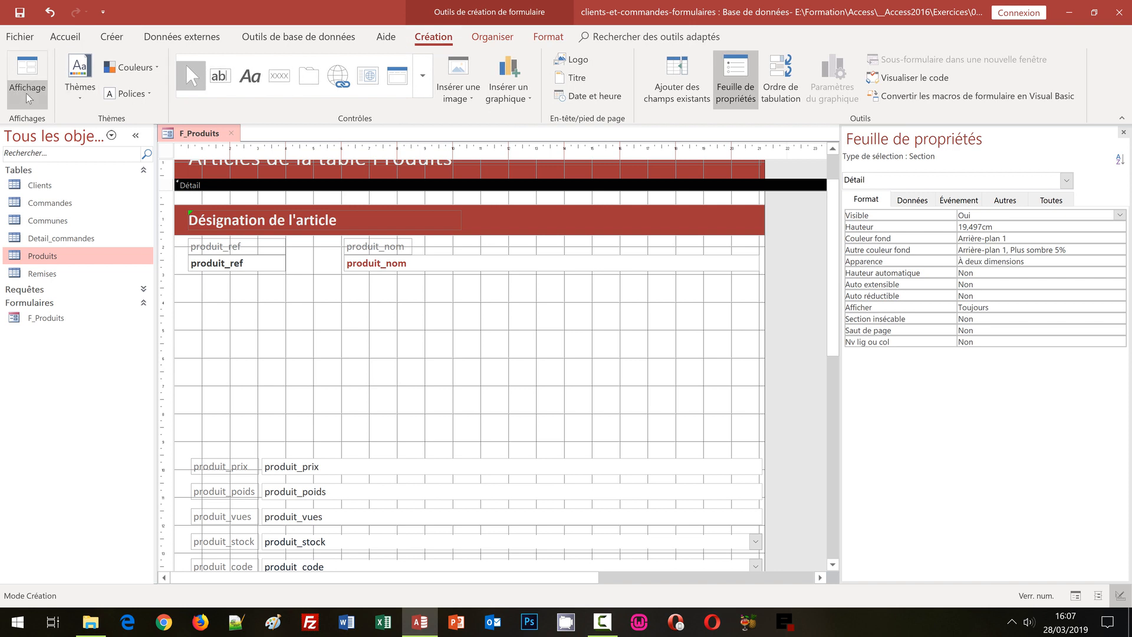
click(342, 361)
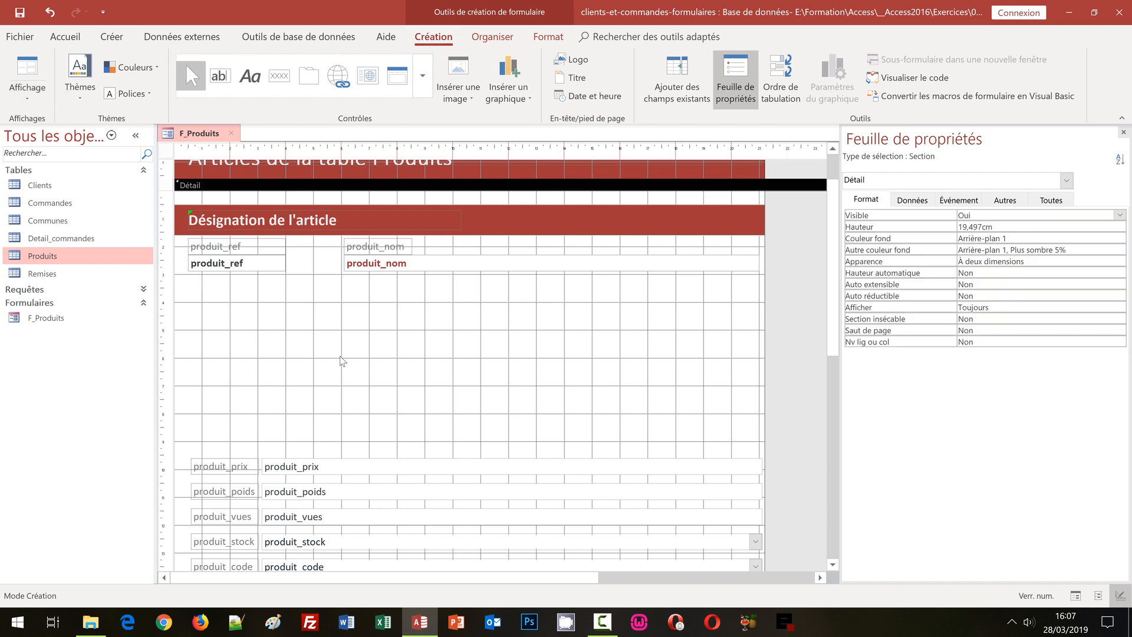
key(F5)
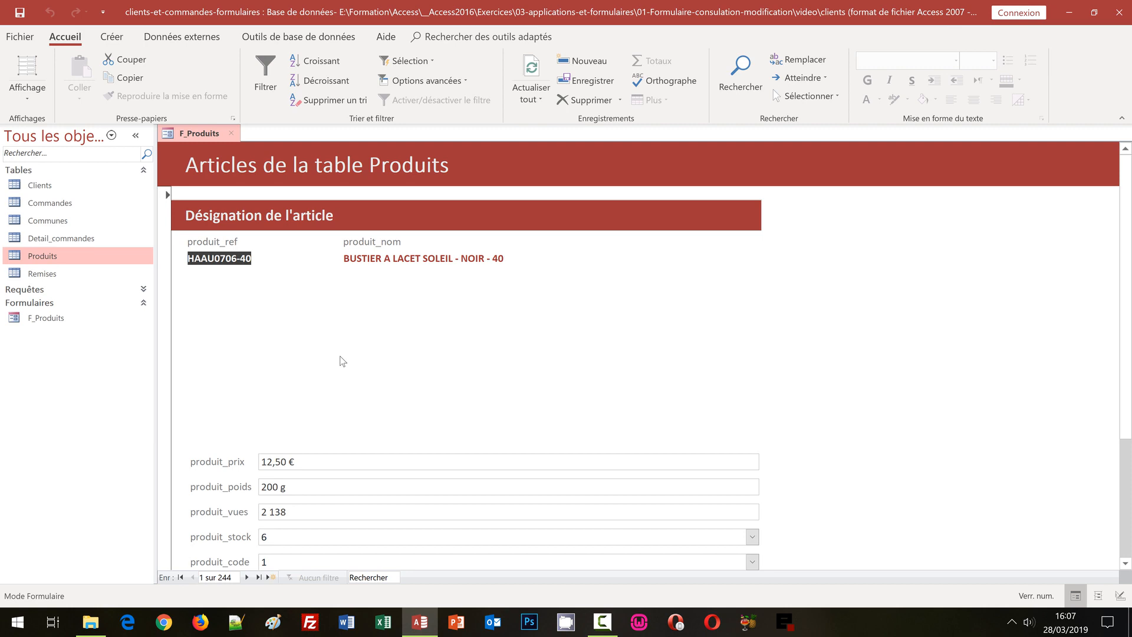
click(26, 99)
click(59, 187)
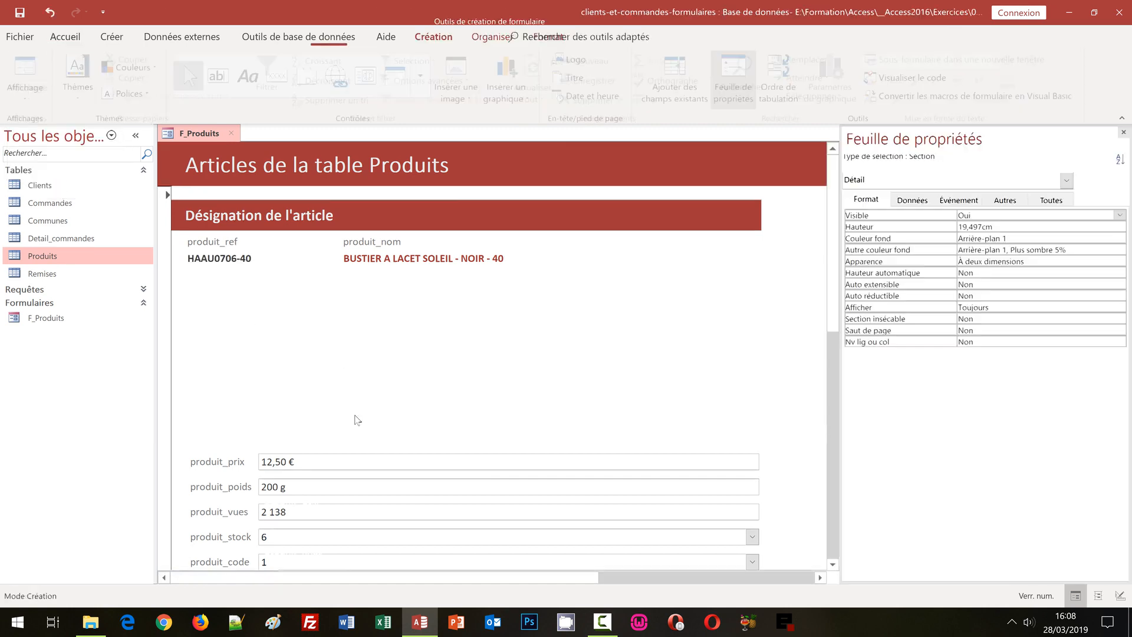
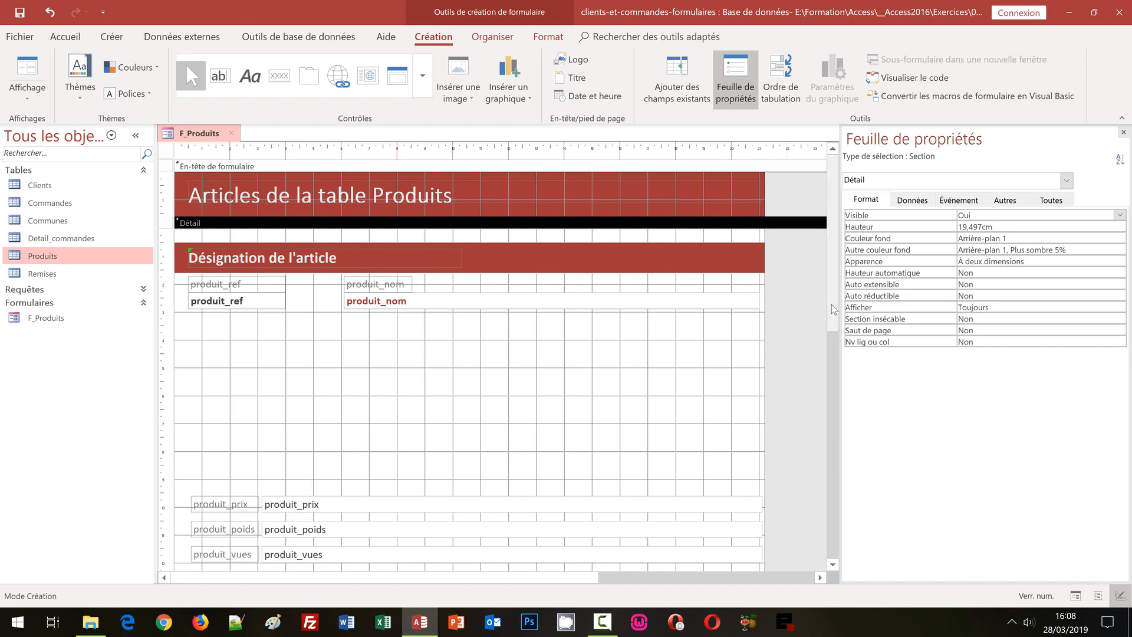
Duplicate the "Désignation de l'article" title and its red band, and move the copy just below the produit_ref and produit_nom fields.
drag(834, 309, 847, 368)
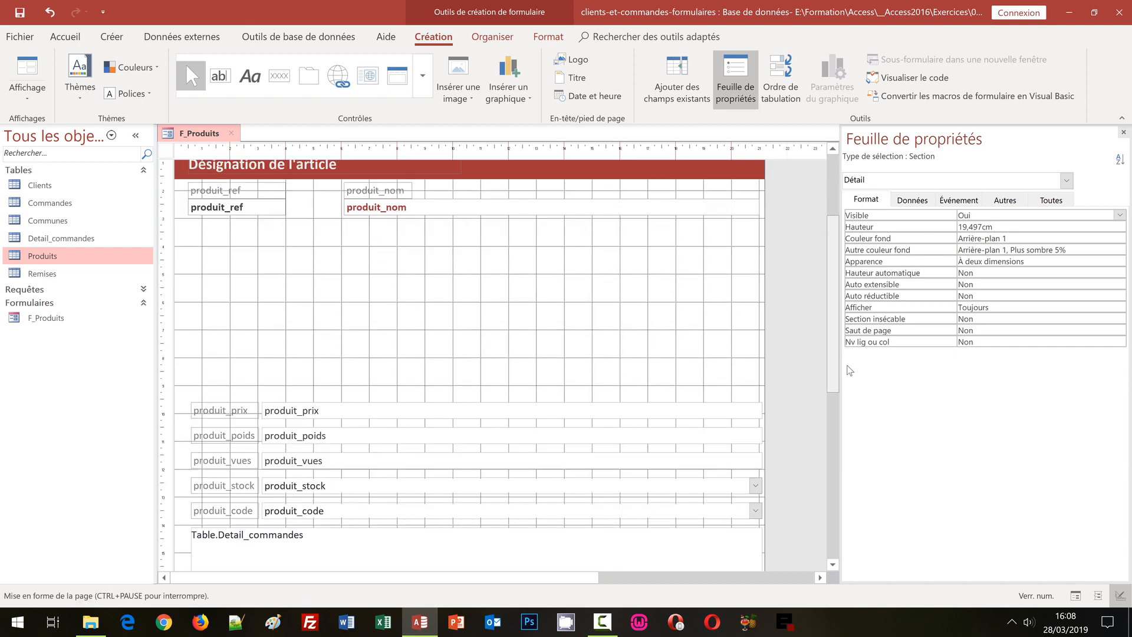
click(832, 188)
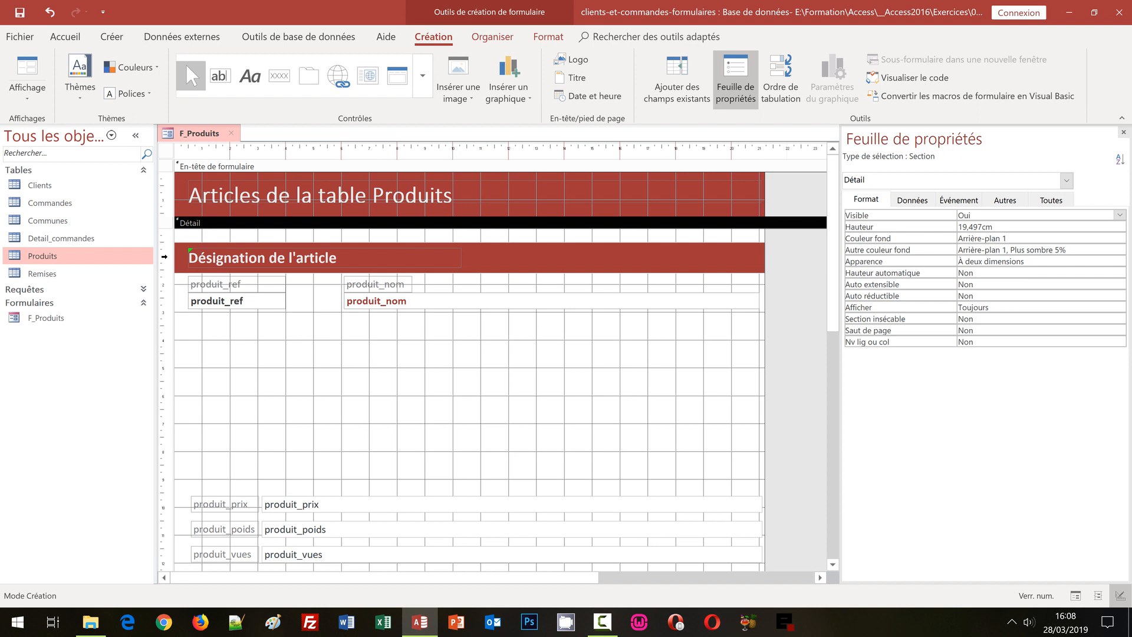
click(164, 257)
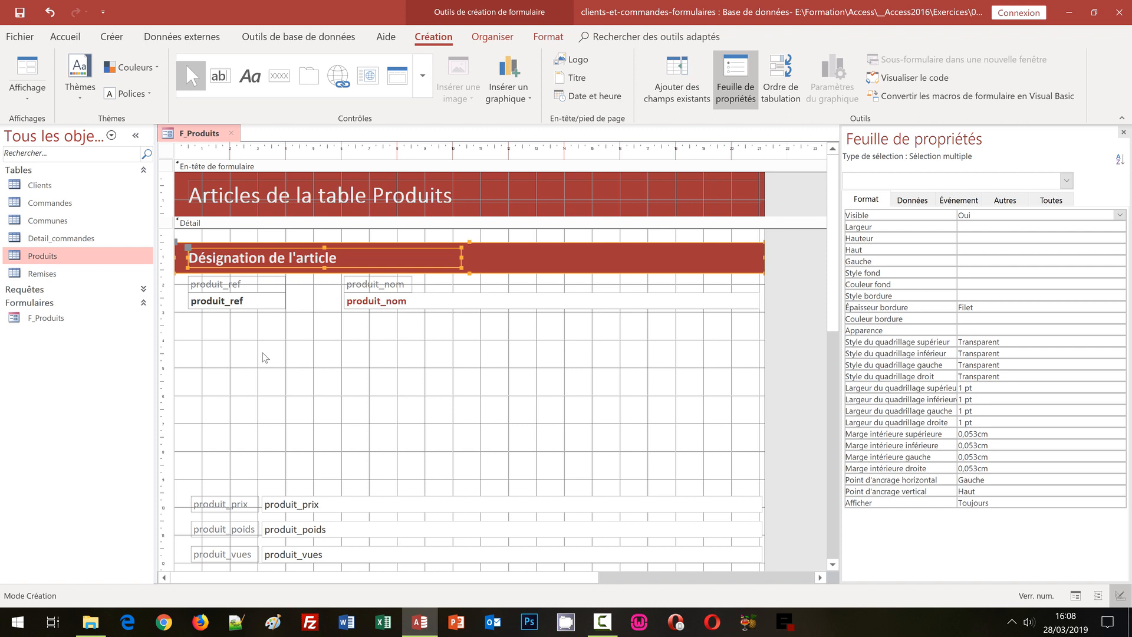
key(ctrl+v)
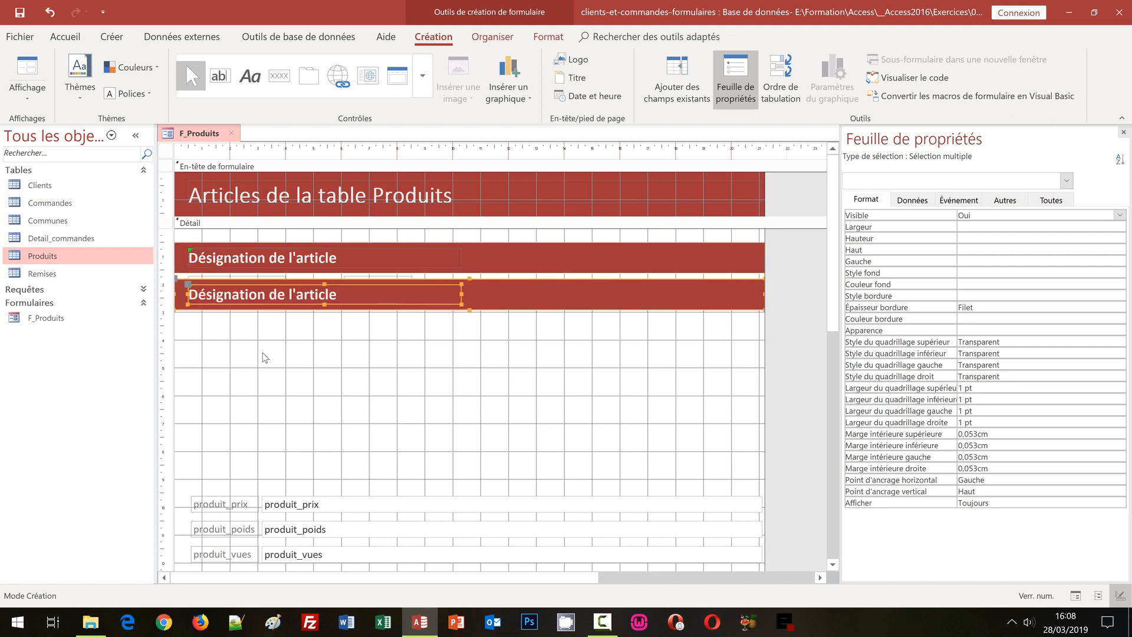
key(Down)
key(Down)
key(Down)
key(Down)
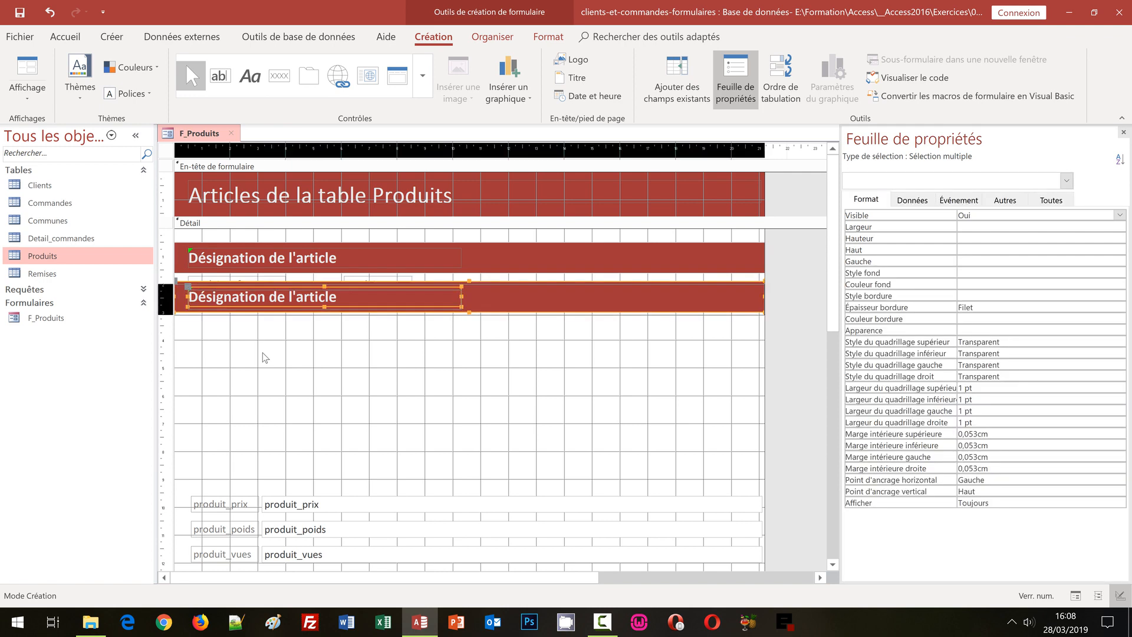
key(Down)
key(Down)
key(Down)
key(Down)
key(Down)
key(Down)
key(Down)
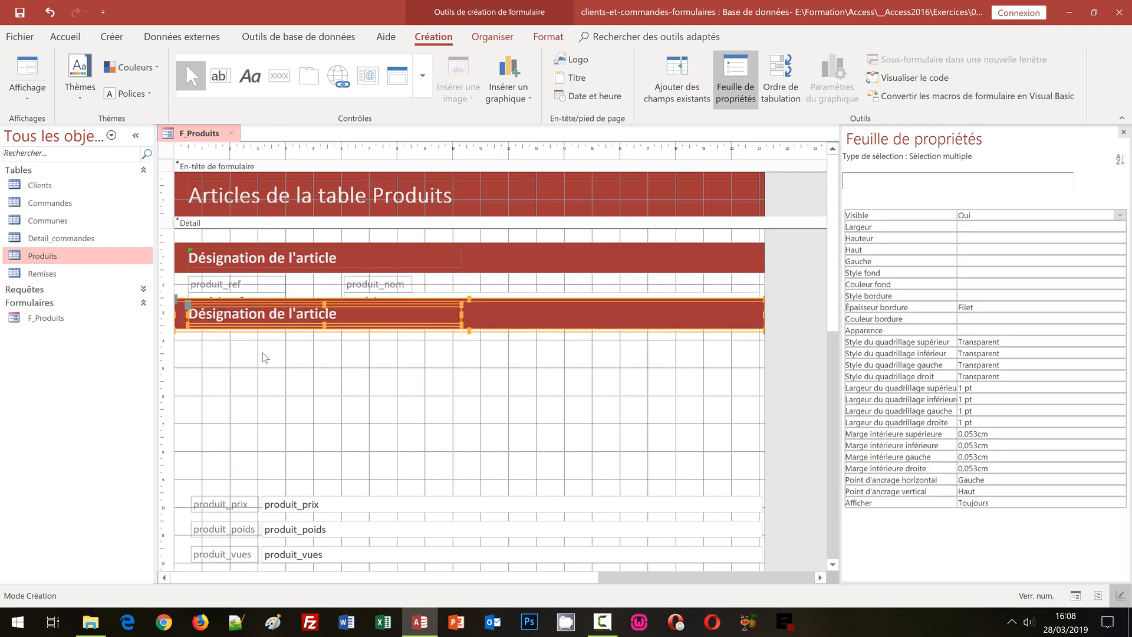
key(Down)
key(Down)
key(Down)
key(Down)
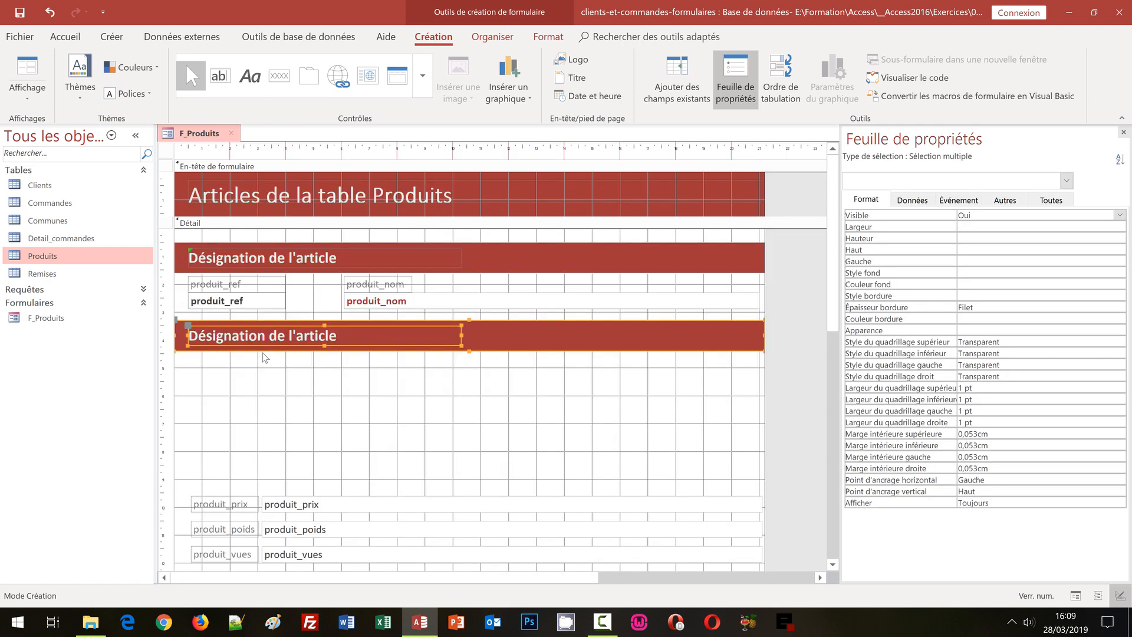
key(Down)
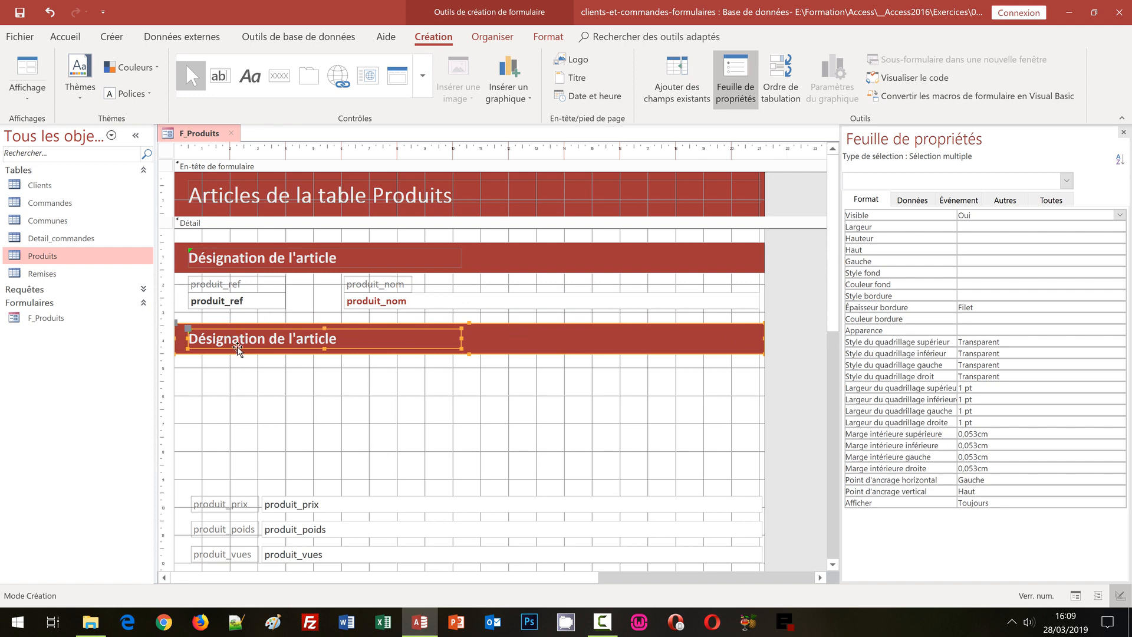
click(292, 423)
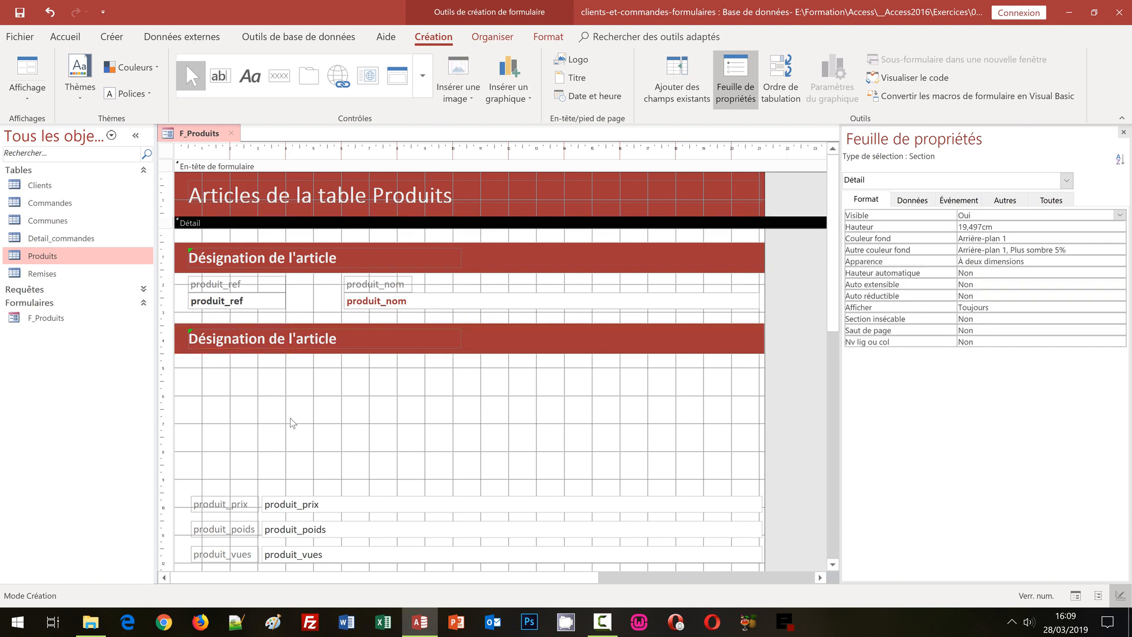
Change the duplicated section title's text to "Caractéristiques de l'article".
click(341, 341)
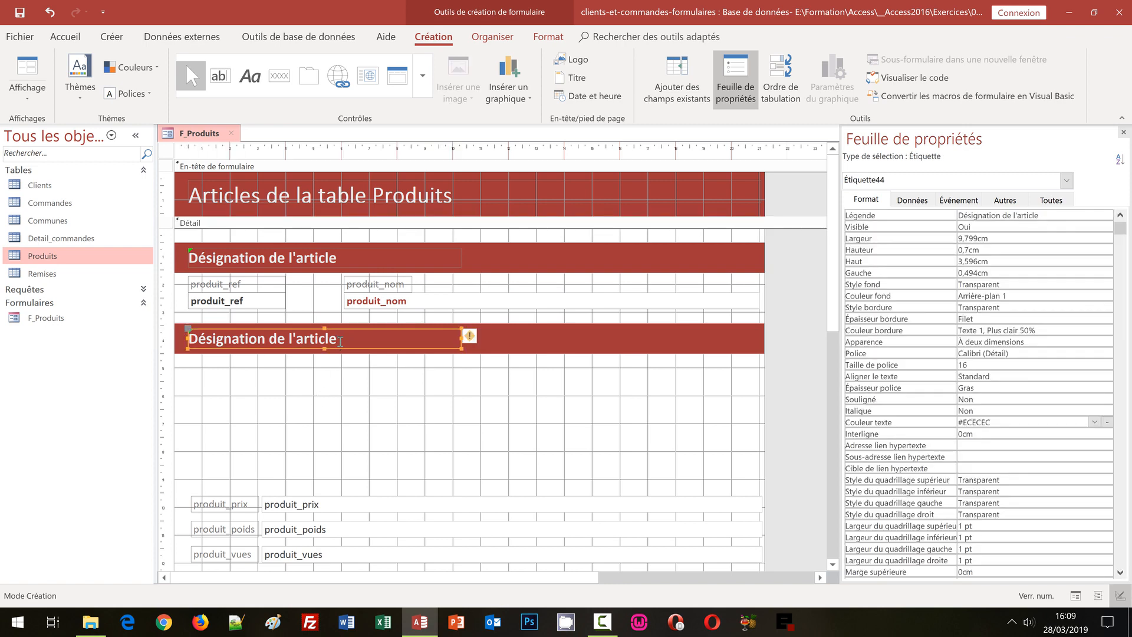
click(340, 341)
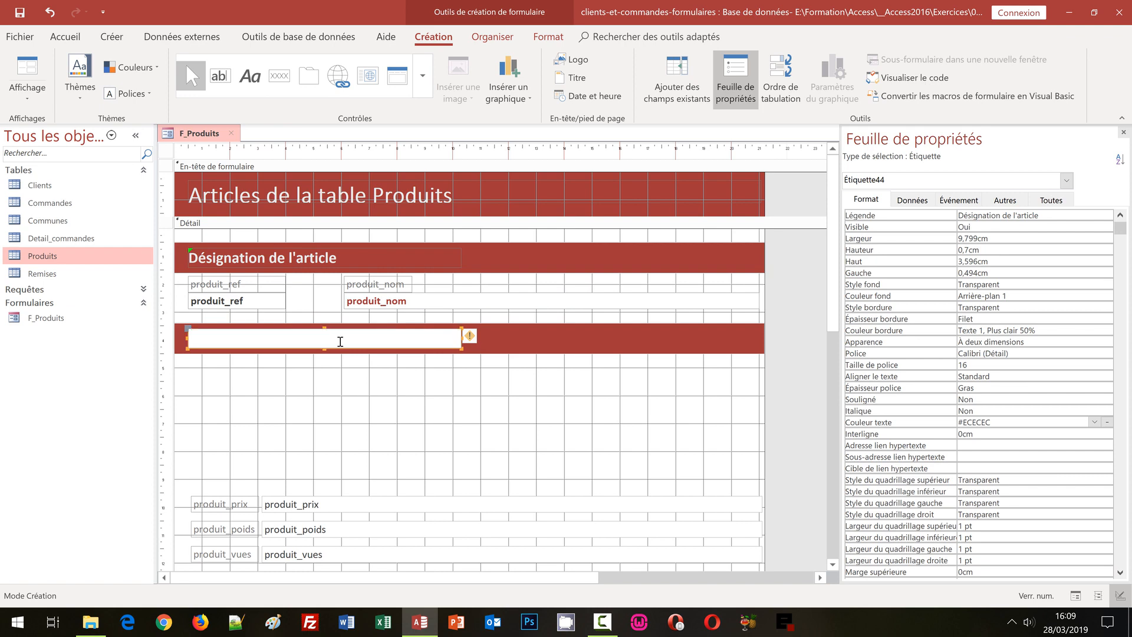
key(ctrl+a)
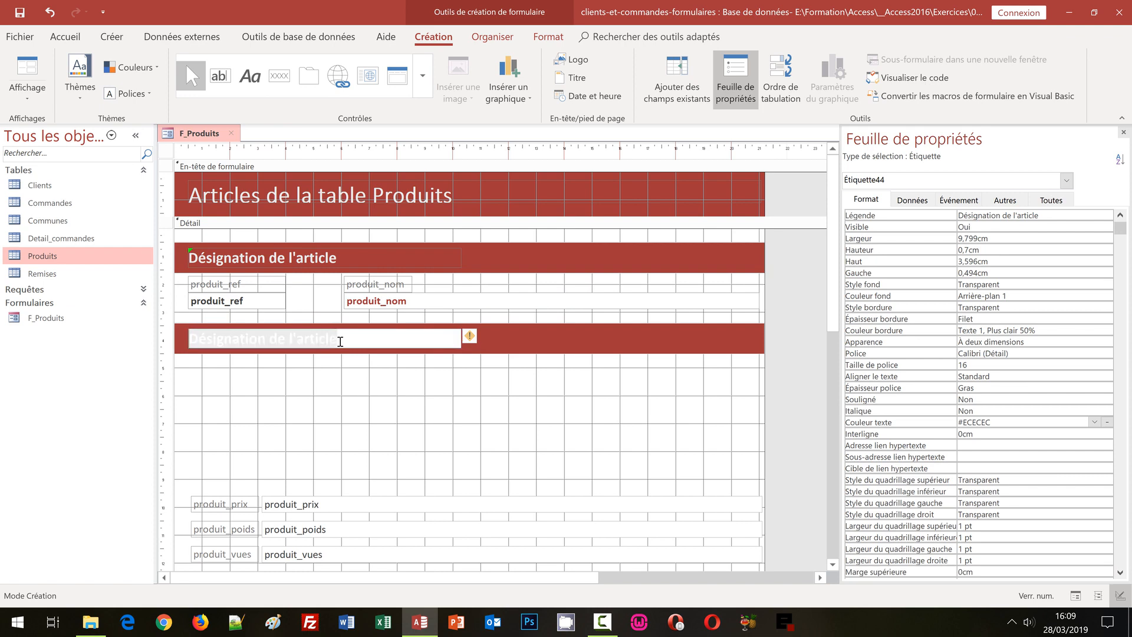
key(Delete)
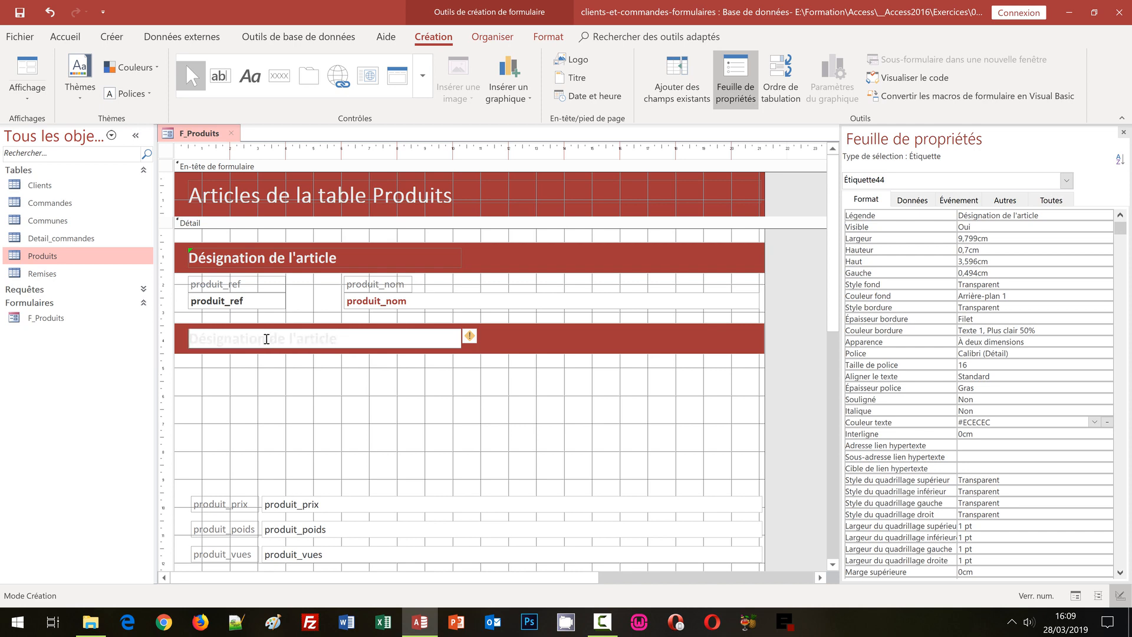
key(shift+Home)
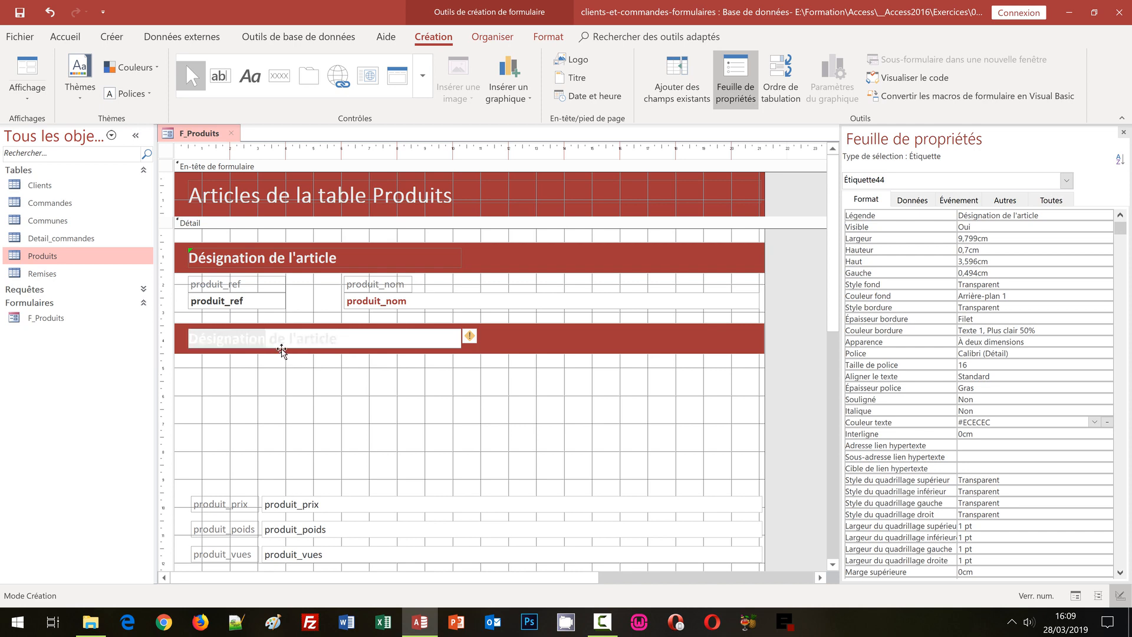
text(Caractéri)
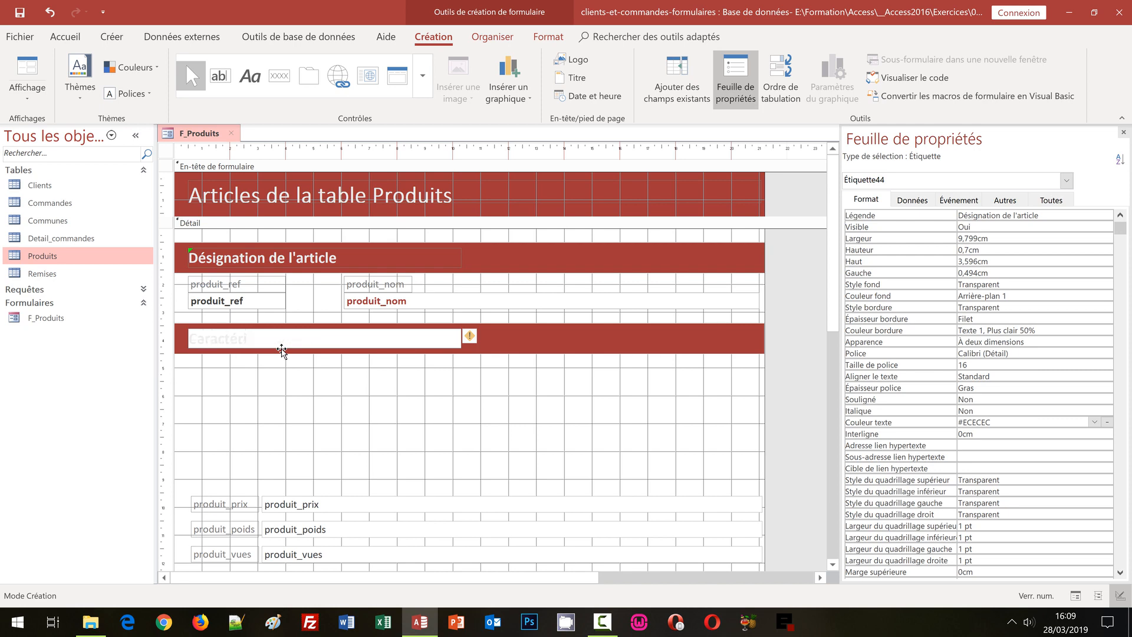
text(stiques)
click(320, 377)
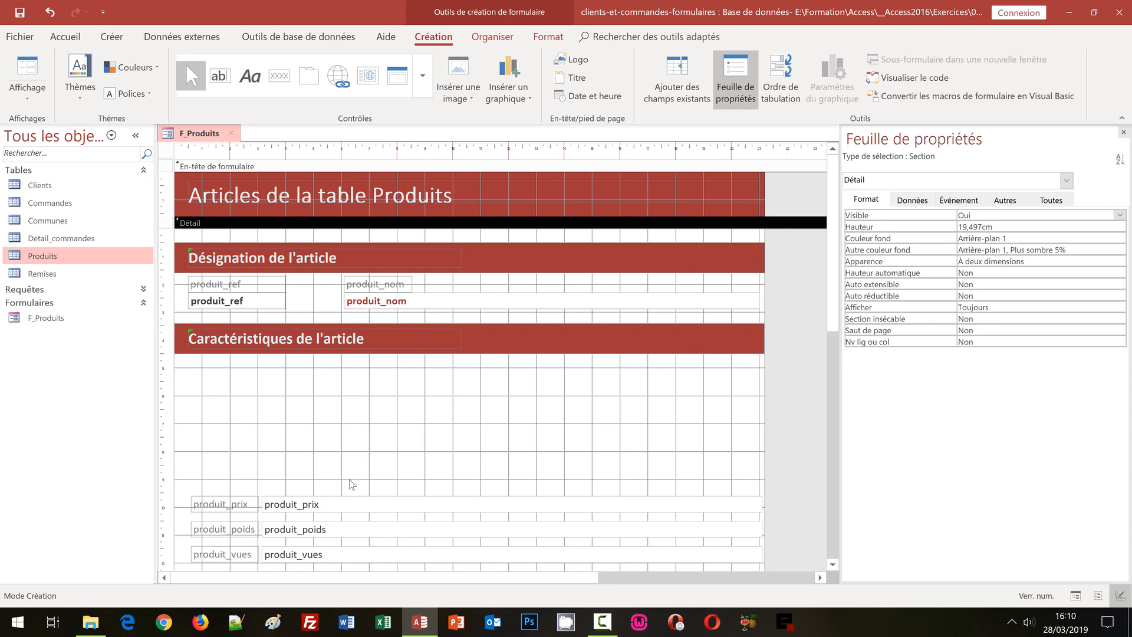
Move the produit_prix label under the "Caractéristiques de l'article" band with its text box directly below, and narrow the text box to about 3 cm.
click(229, 509)
drag(195, 491, 204, 357)
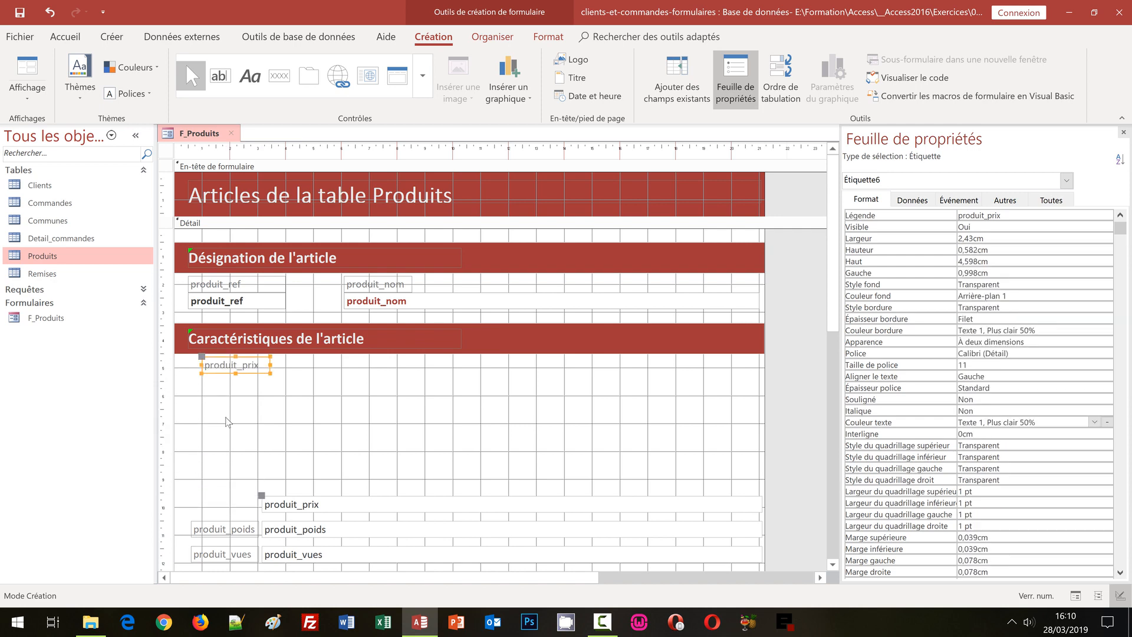
click(276, 501)
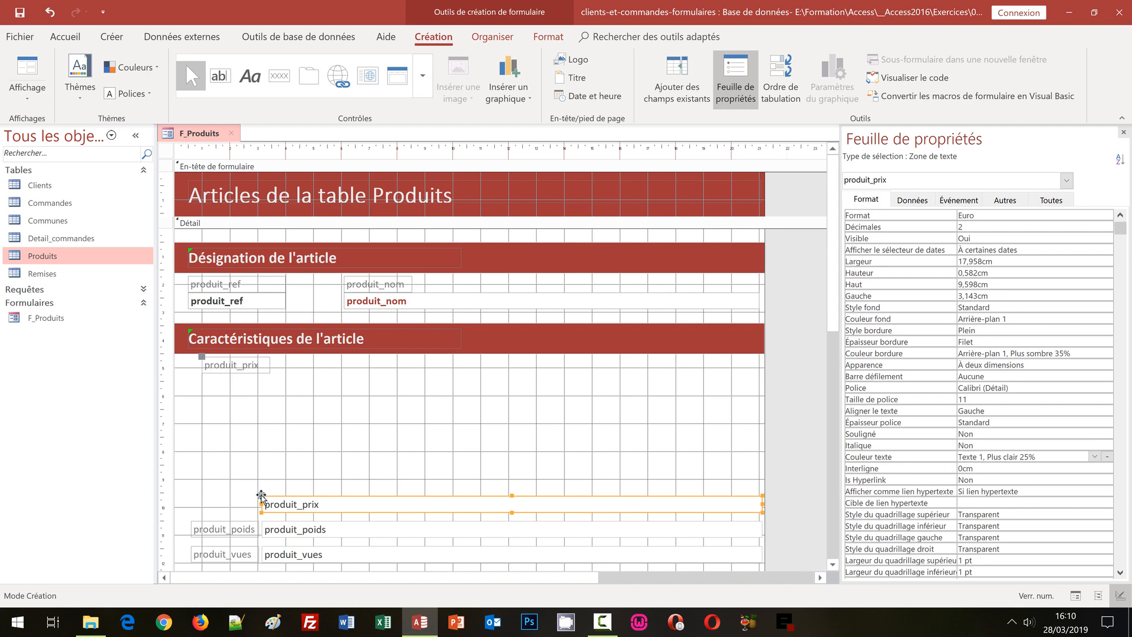
drag(262, 497, 204, 374)
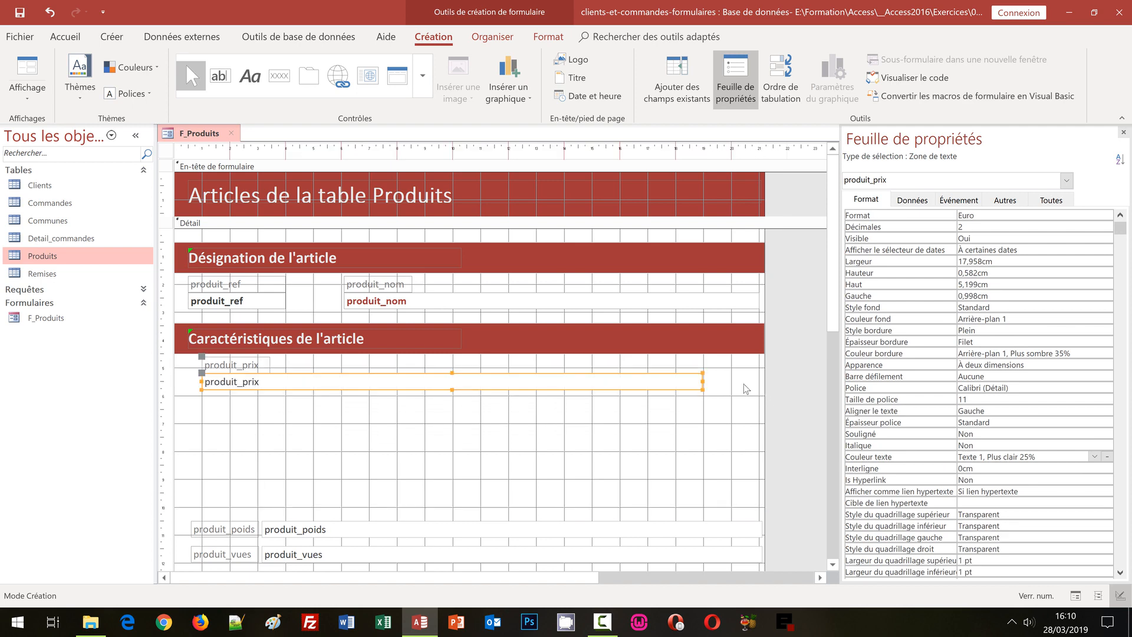
drag(701, 381, 285, 390)
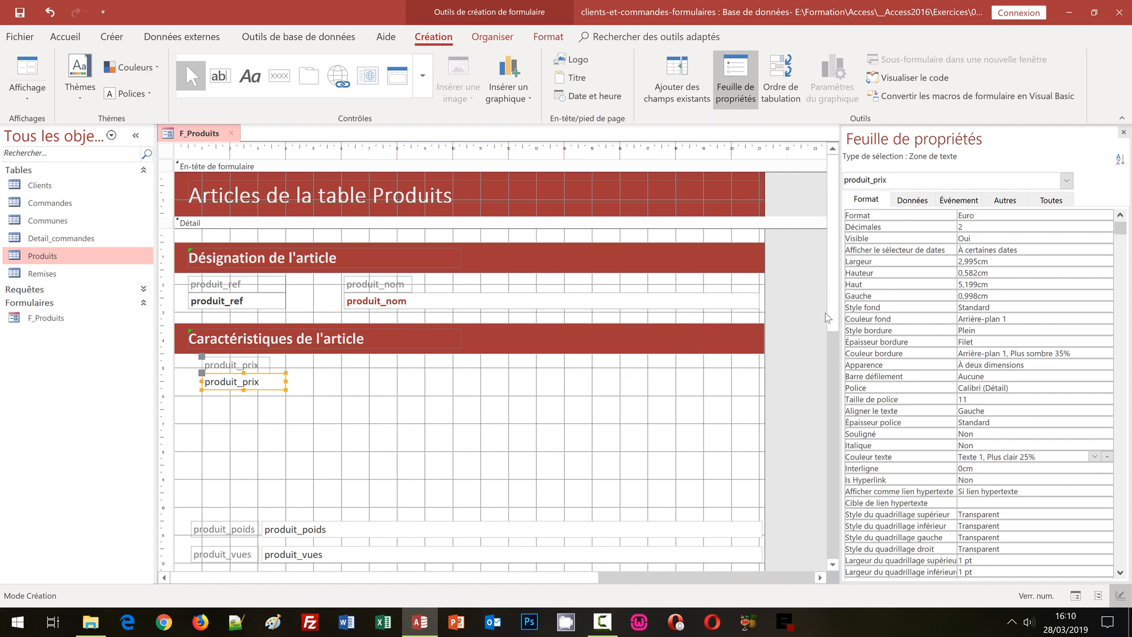
Move the produit_poids label beside the produit_prix label, place its text box directly below, and narrow that box to about 2.35 cm.
drag(833, 319, 838, 357)
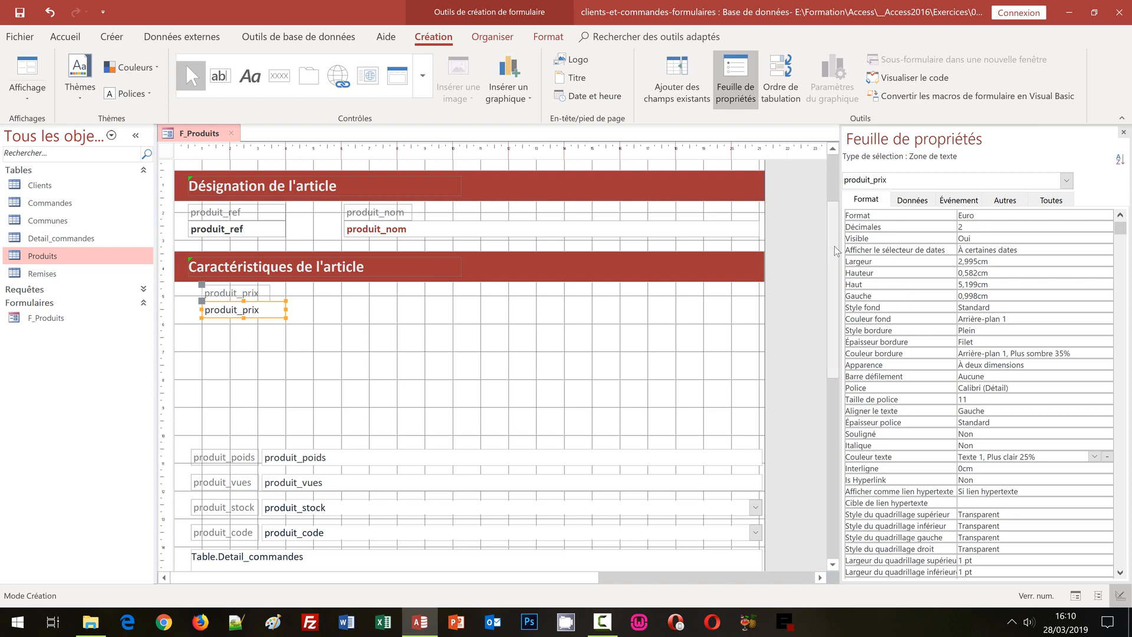
drag(837, 243, 767, 157)
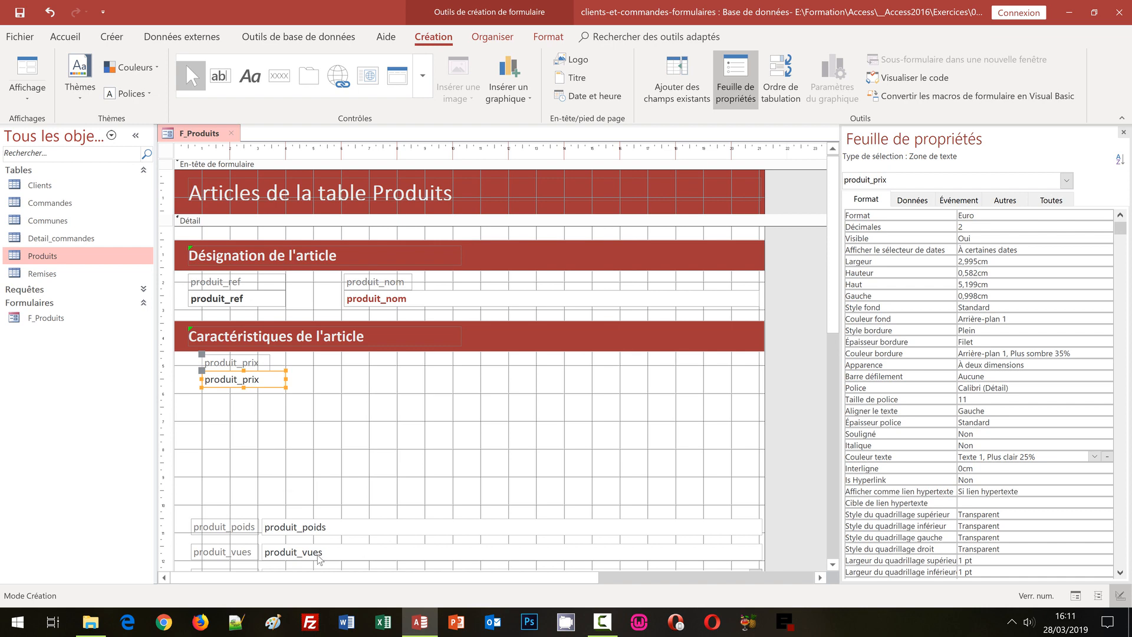
click(225, 525)
drag(191, 523, 299, 359)
click(304, 526)
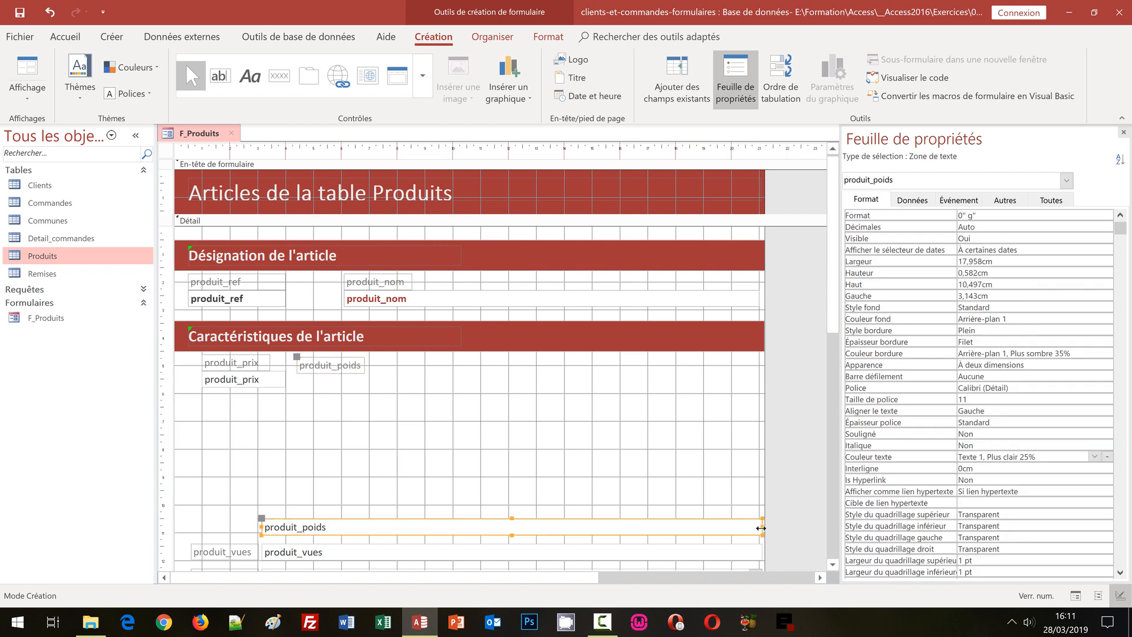
drag(763, 527, 300, 377)
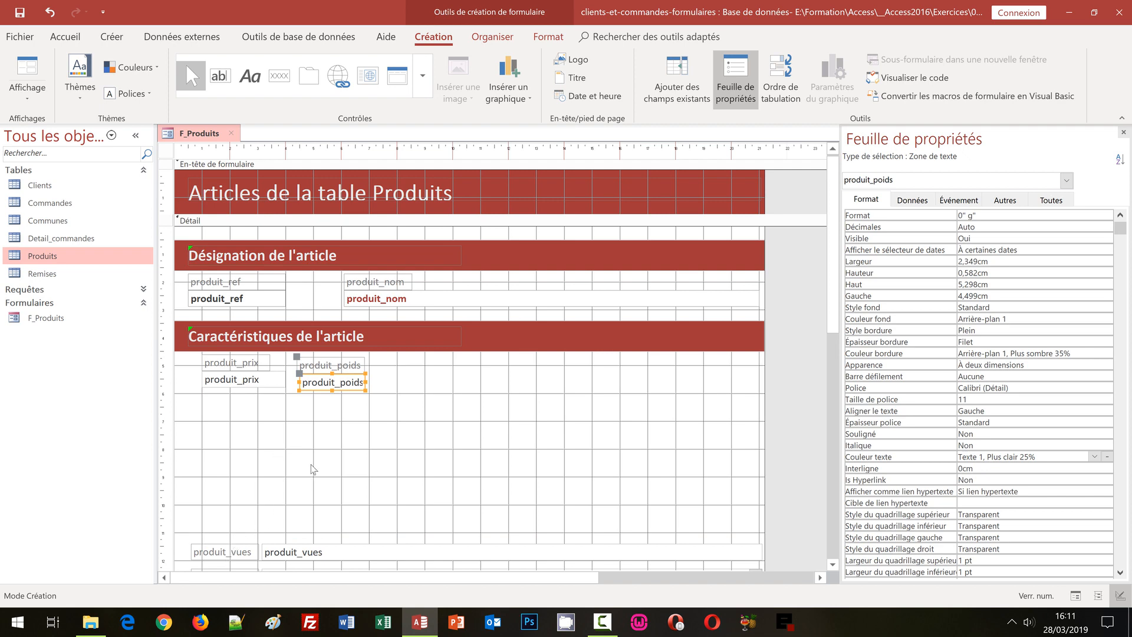
click(330, 467)
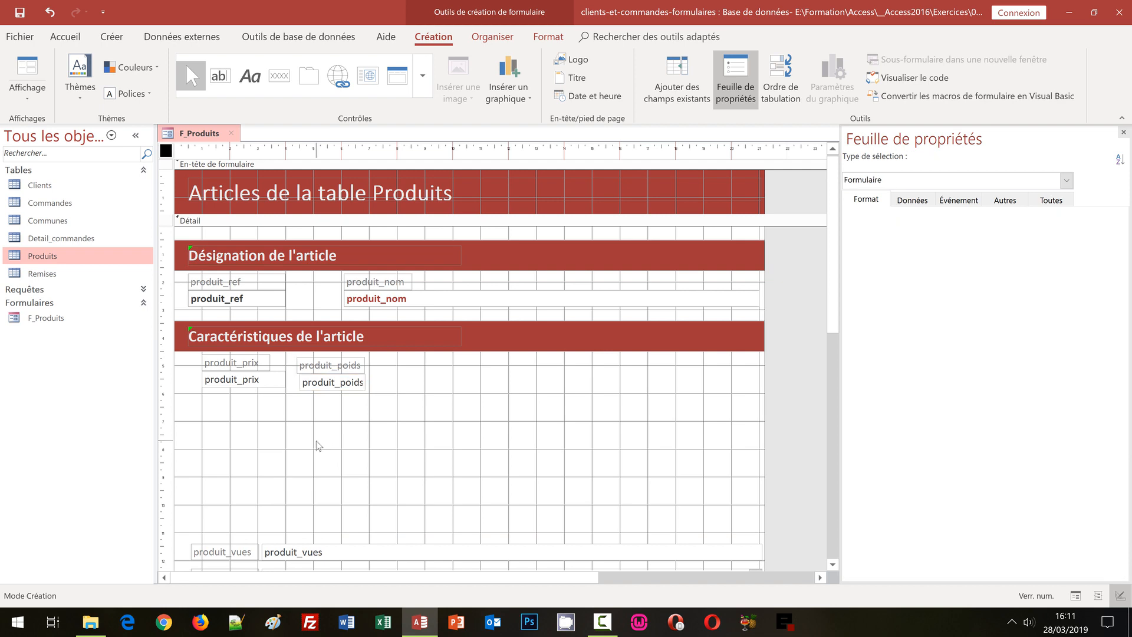
Move the produit_stock label beside the produit_poids label, place its combo box directly below, and narrow that box to about 1.95 cm.
scroll(837, 328, down, 2)
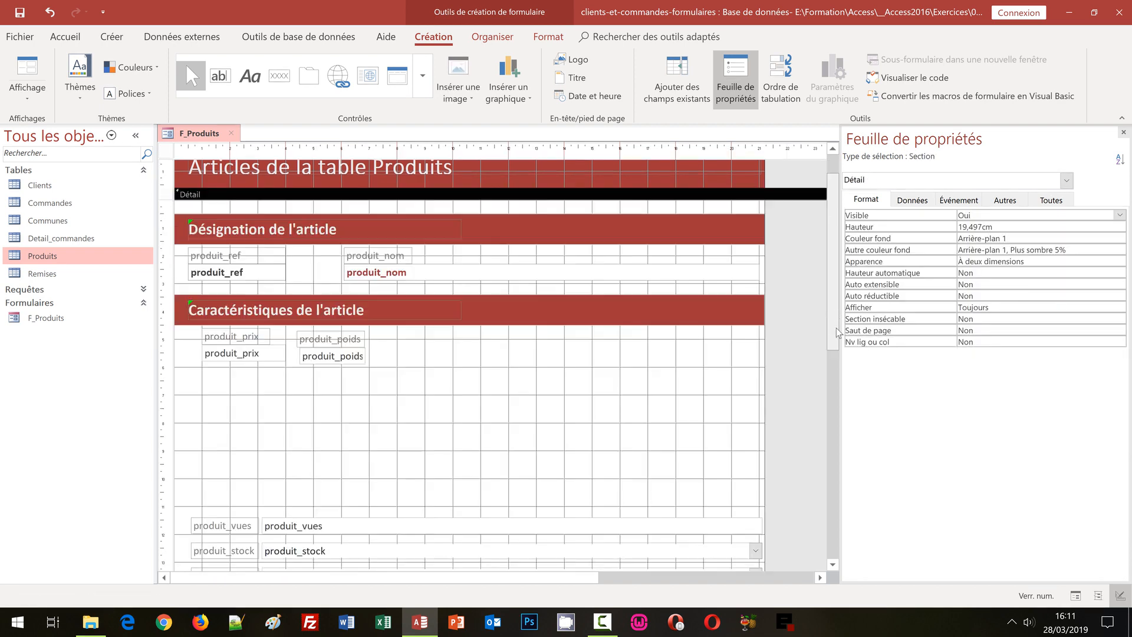
scroll(837, 336, down, 1)
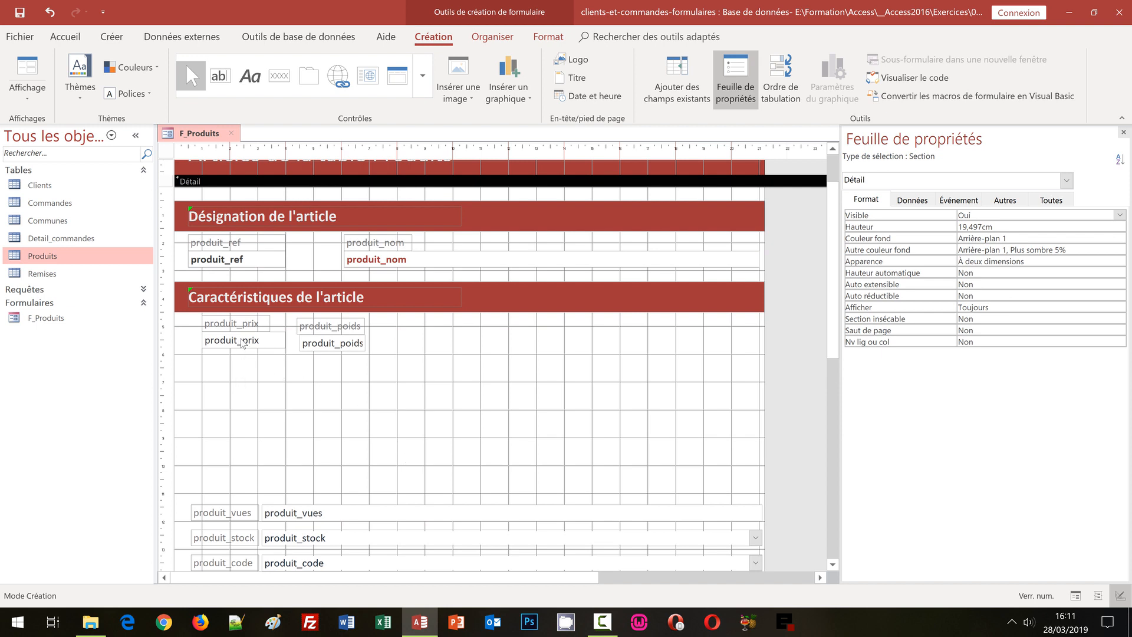
click(227, 538)
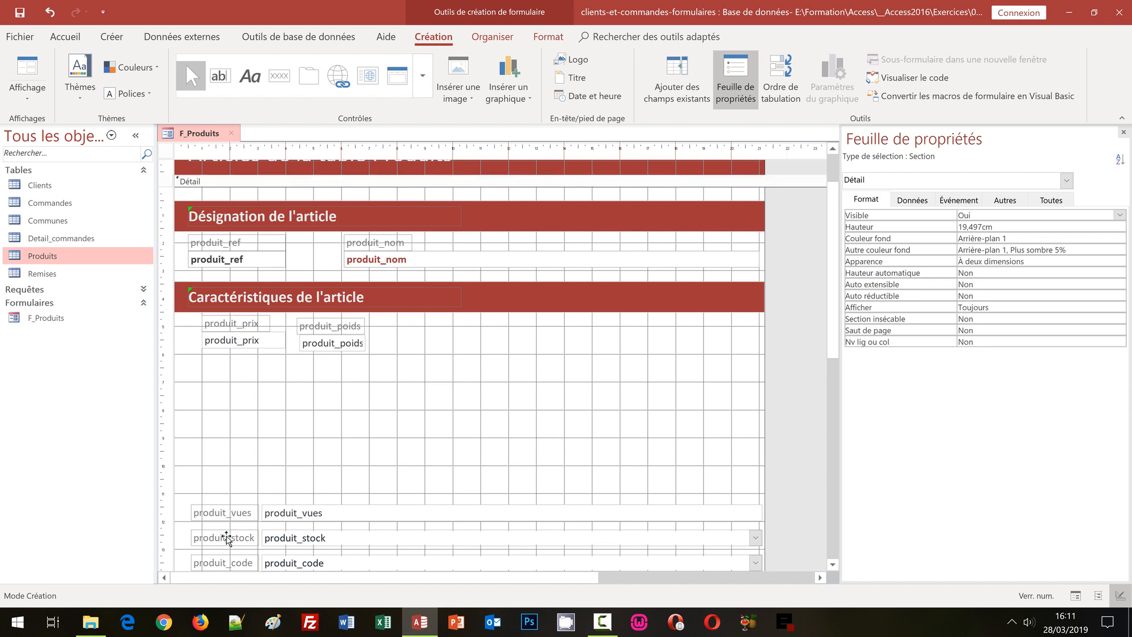
drag(191, 531, 381, 320)
click(283, 534)
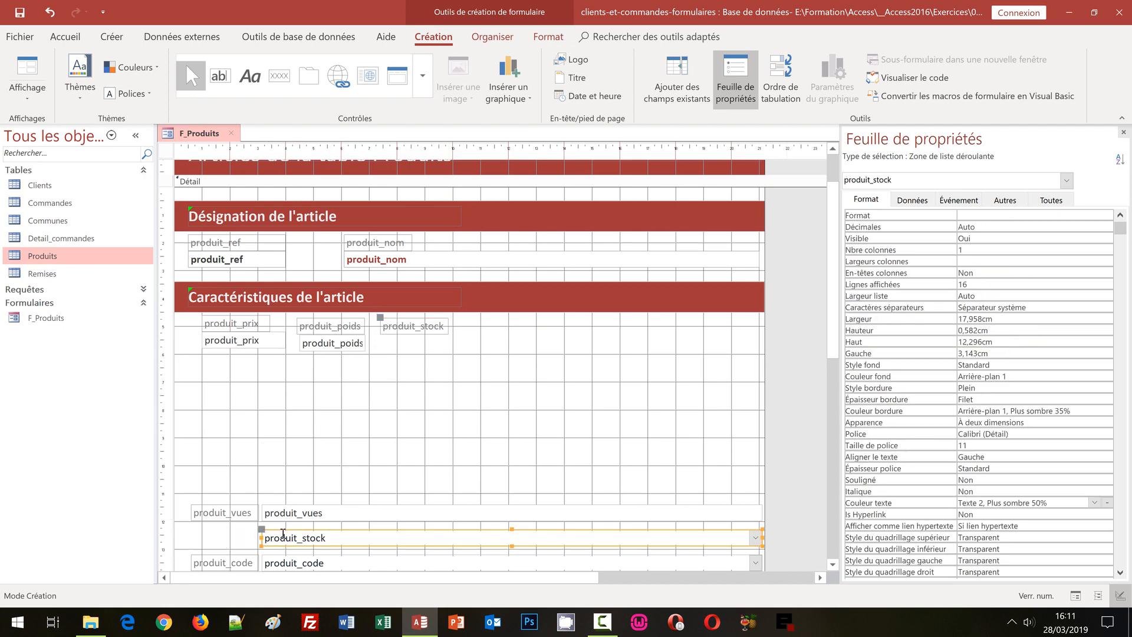
drag(762, 538, 387, 337)
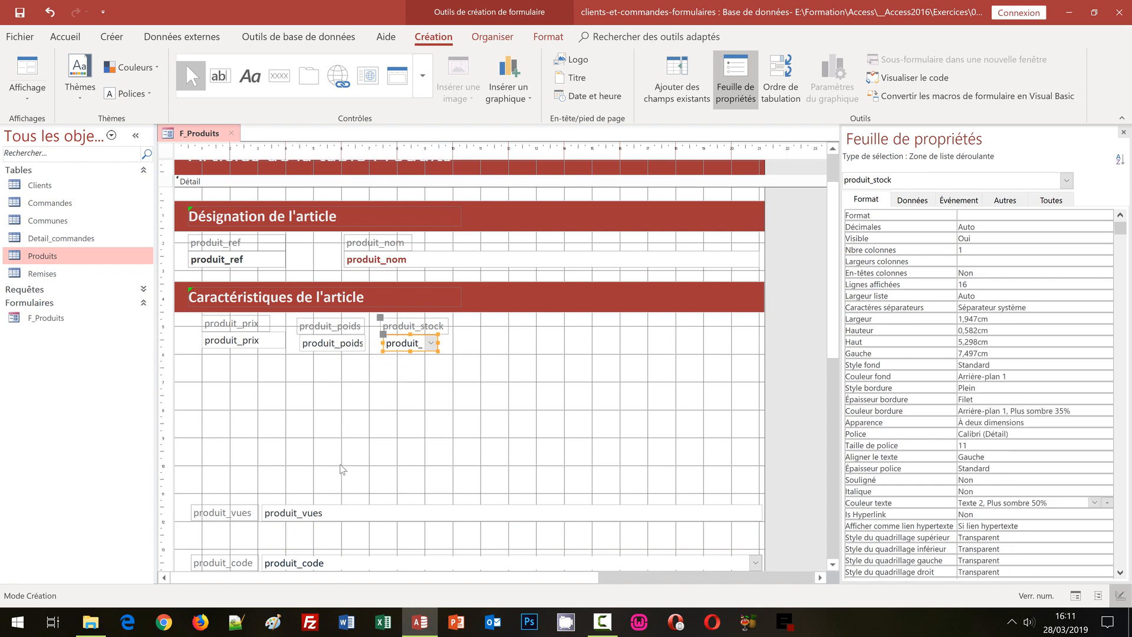
Move the produit_code label beside the produit_stock label and place its combo box, narrowed to roughly the label's width, directly below.
click(218, 564)
drag(191, 556, 469, 323)
click(322, 564)
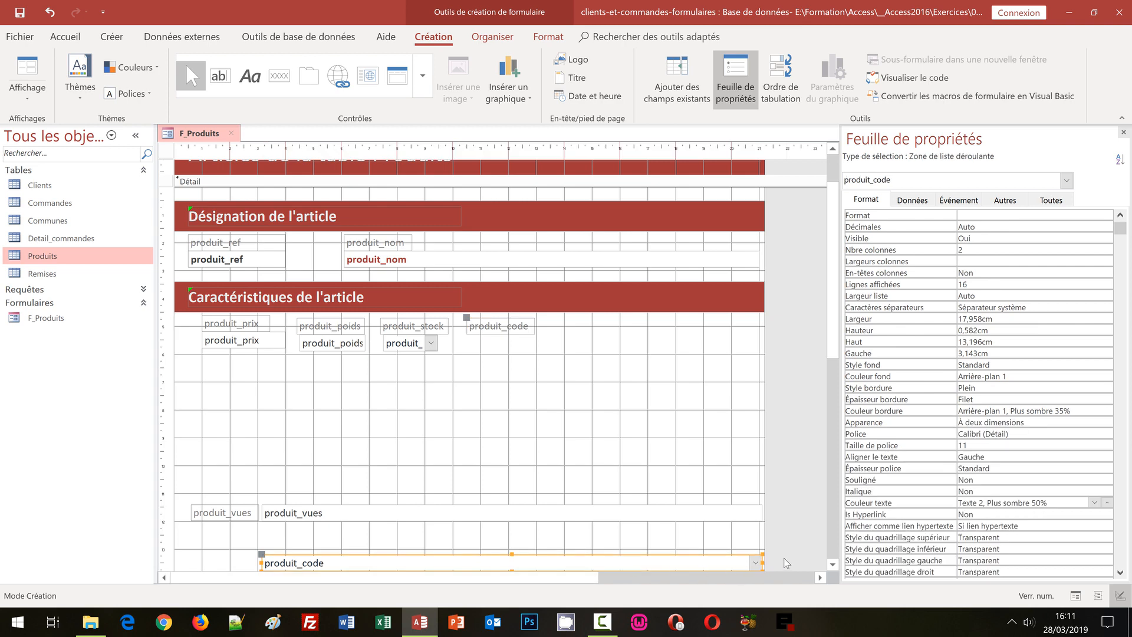
drag(762, 562, 470, 329)
Move the produit_vues label to the end of the characteristics row, with its text box narrowed to about 2.35 cm directly below.
click(248, 511)
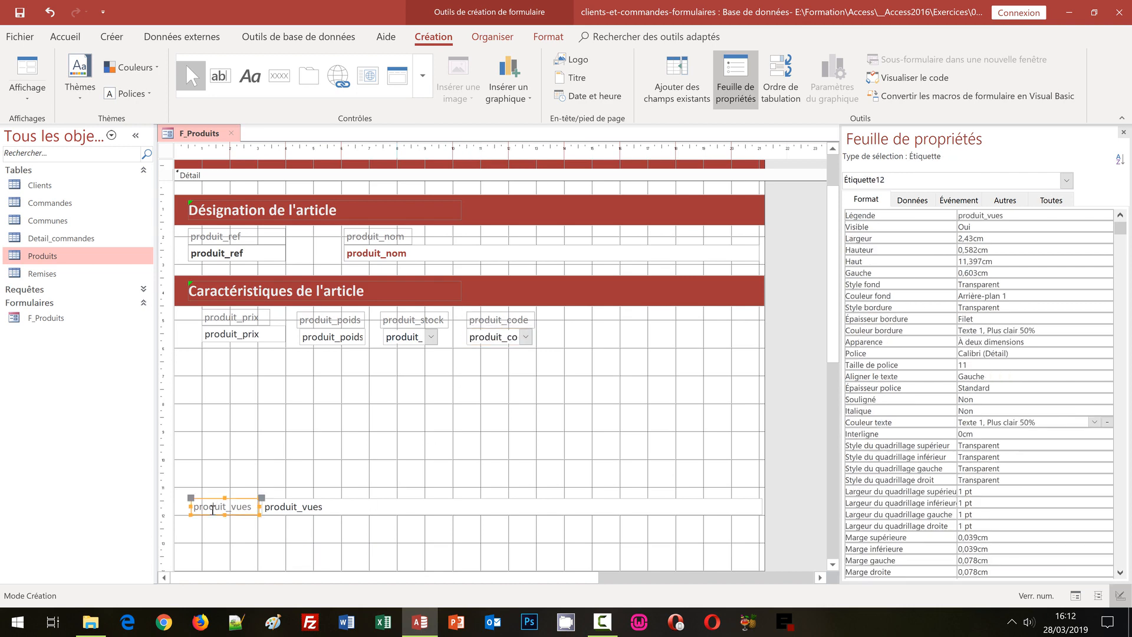
drag(192, 501, 588, 316)
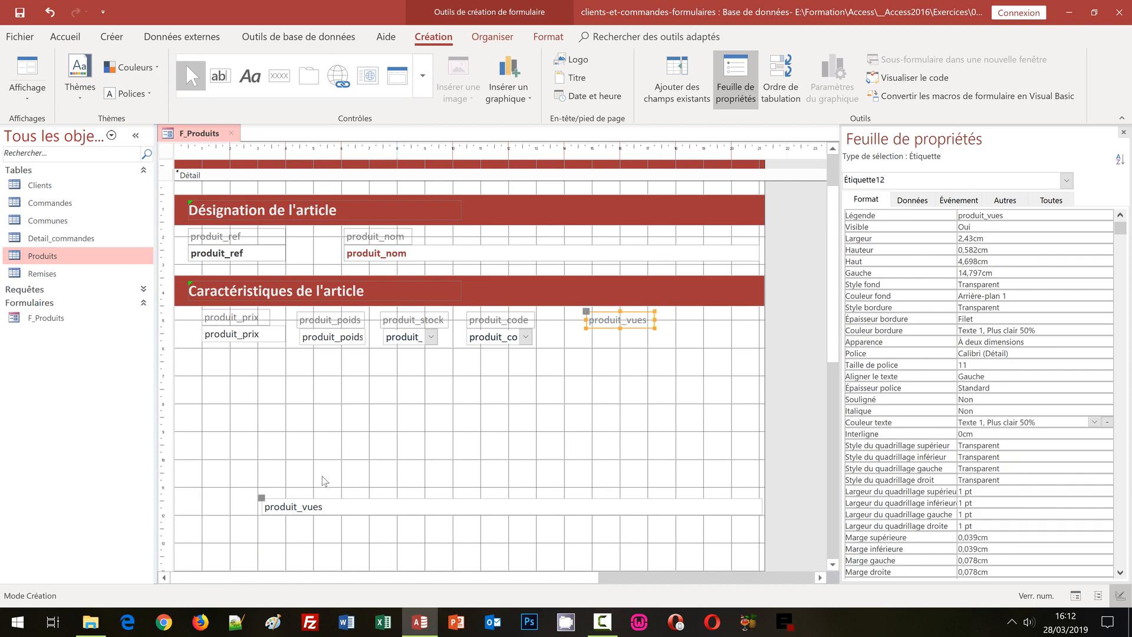
click(283, 511)
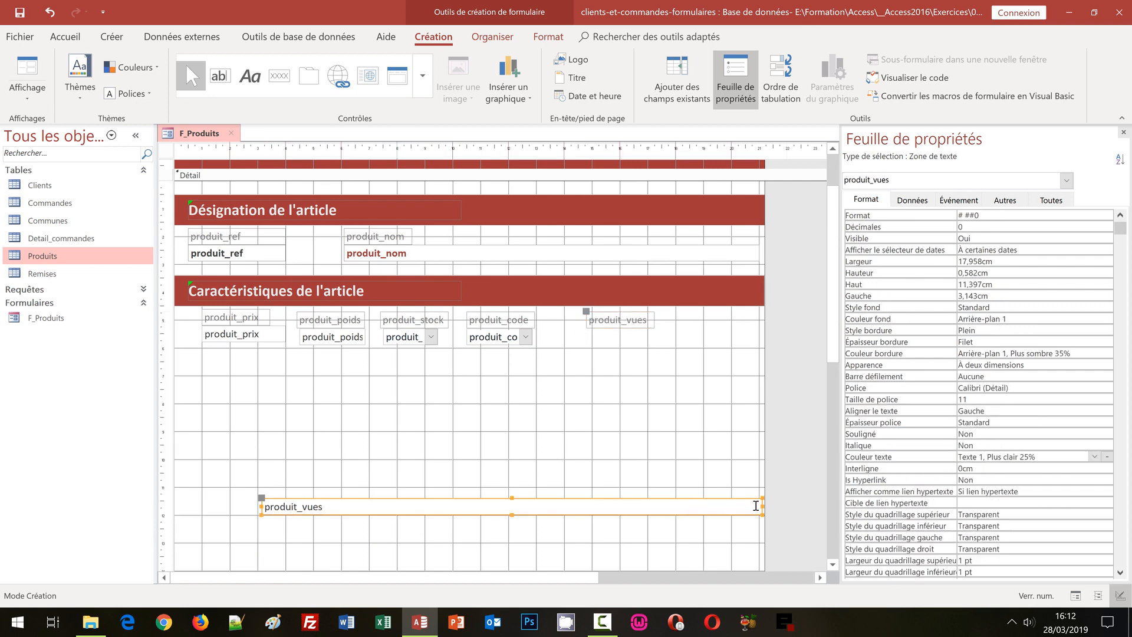
drag(763, 506, 590, 326)
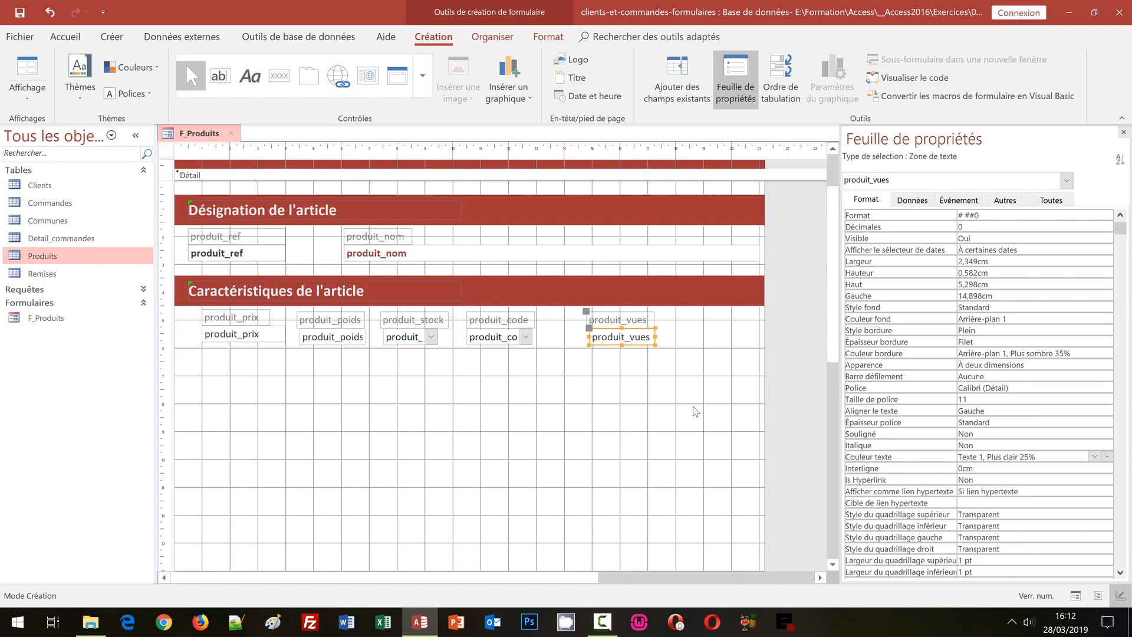
Change the produit_ref label's caption to "Référence" and the produit_nom label's caption to "Nom".
click(254, 238)
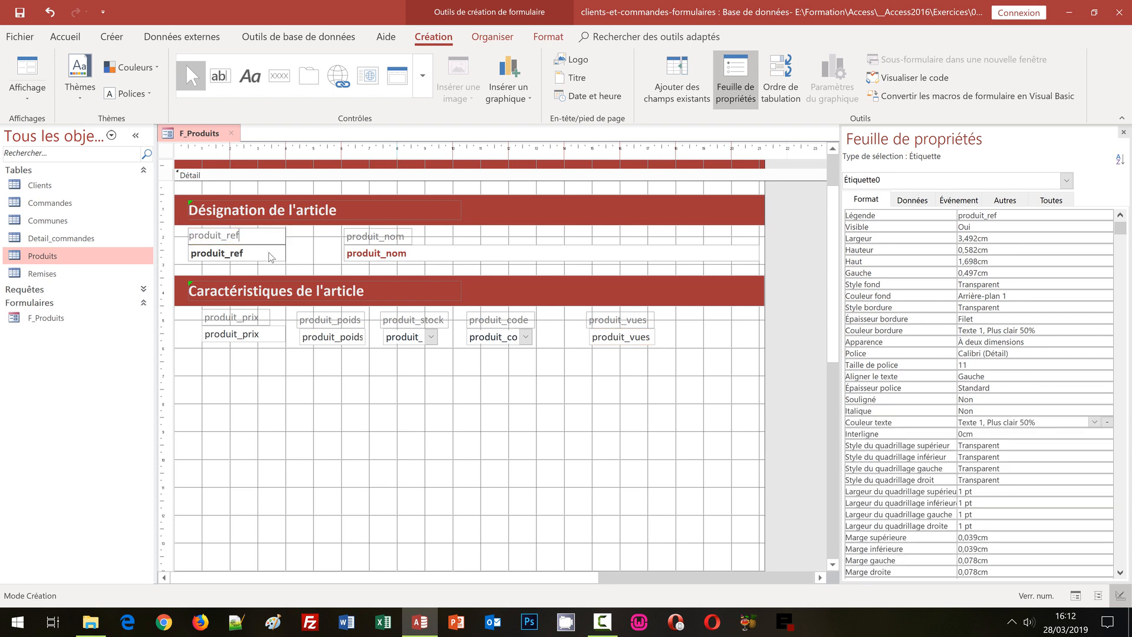
key(ctrl+a)
text(Référence)
click(363, 239)
click(403, 235)
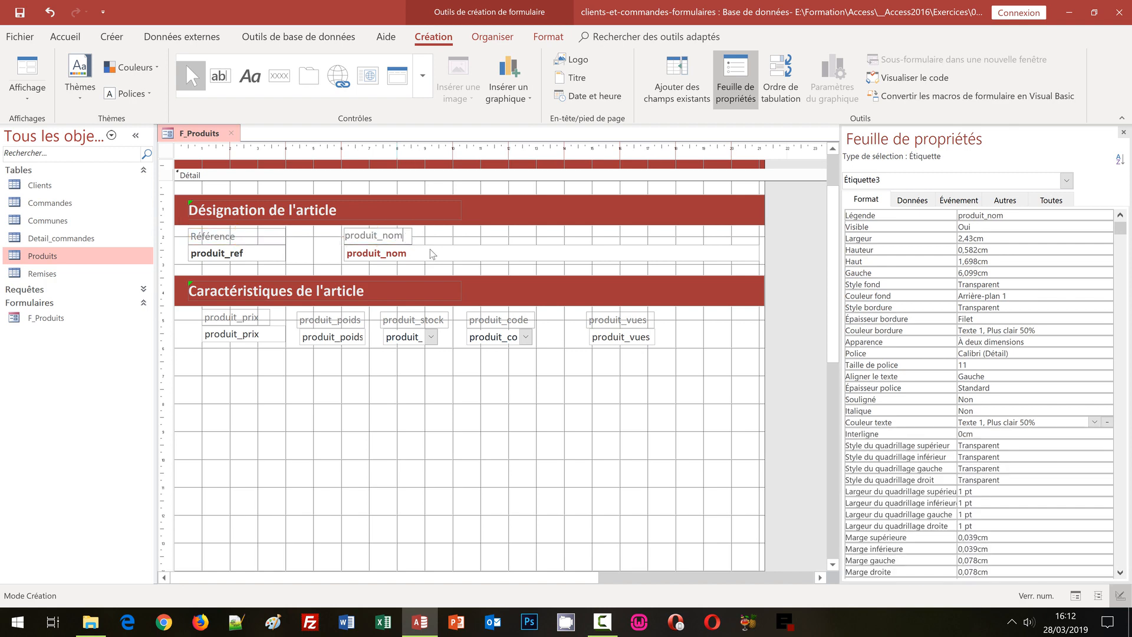
key(ctrl+a)
text(Nom)
click(350, 455)
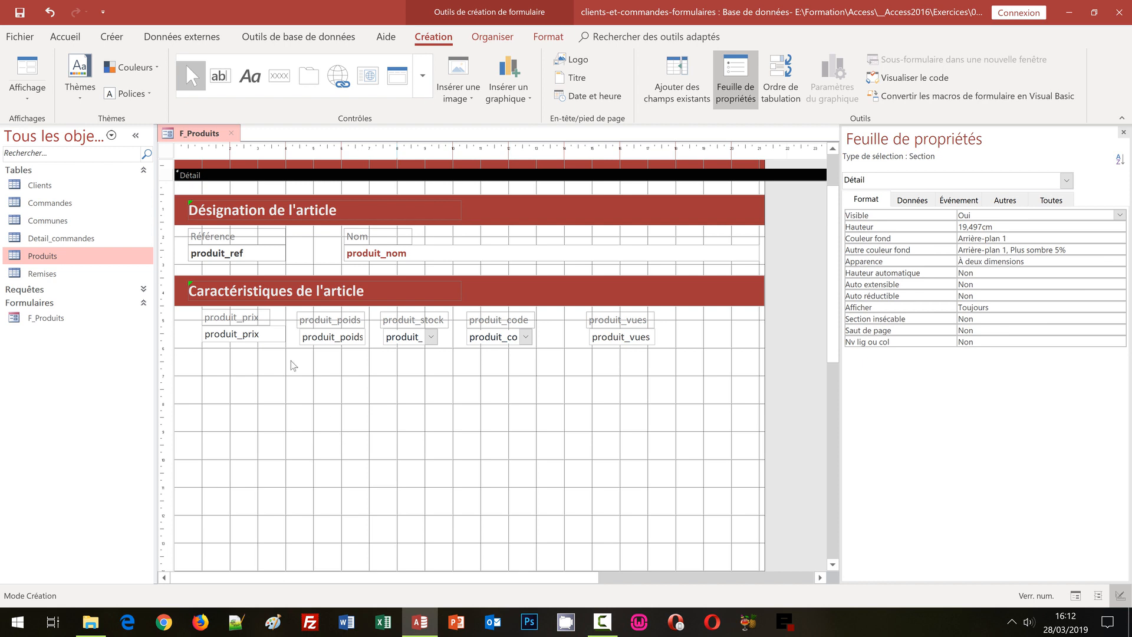
Change the produit_prix label's caption to "Prix" and the produit_poids label's caption to "Poids".
click(245, 318)
click(246, 319)
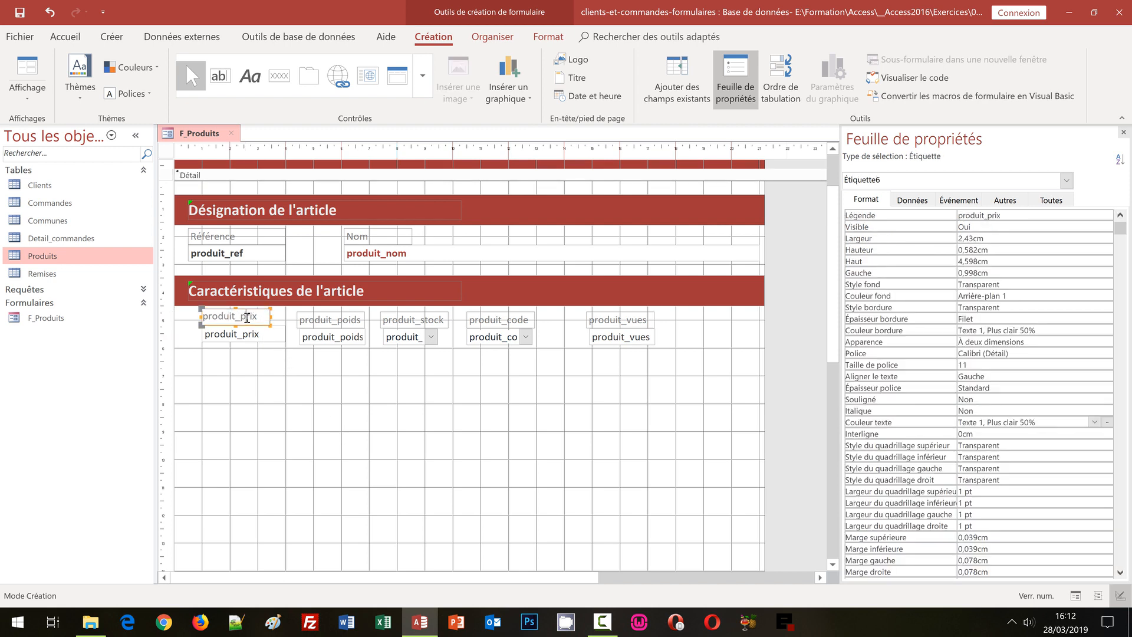
key(shift+Home)
text(P)
click(281, 394)
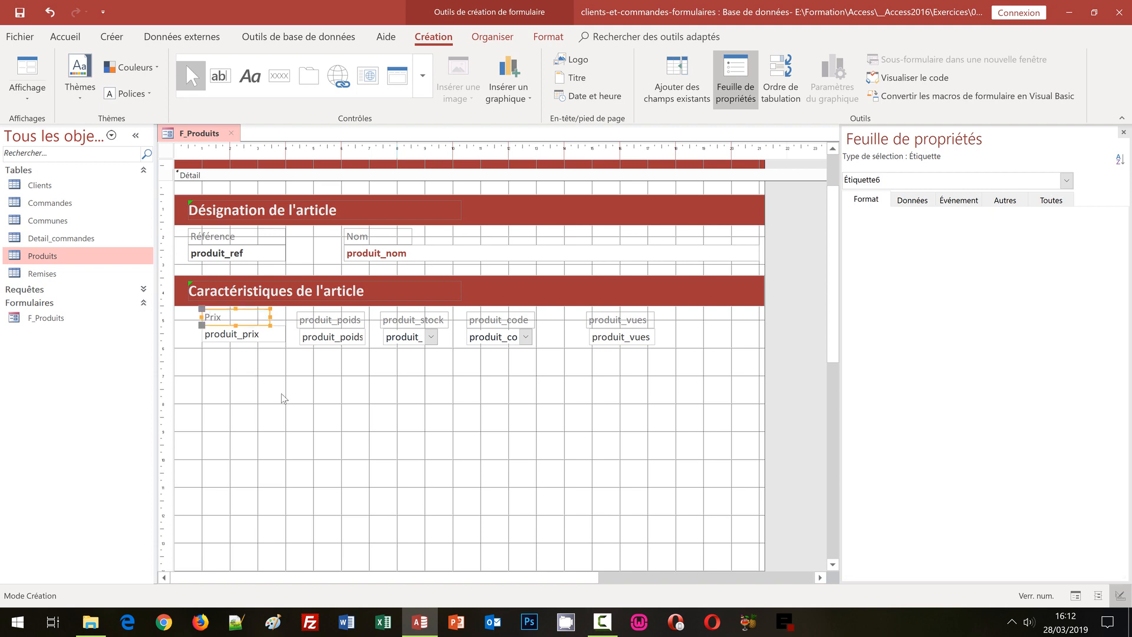
click(340, 322)
click(341, 323)
key(shift+Home)
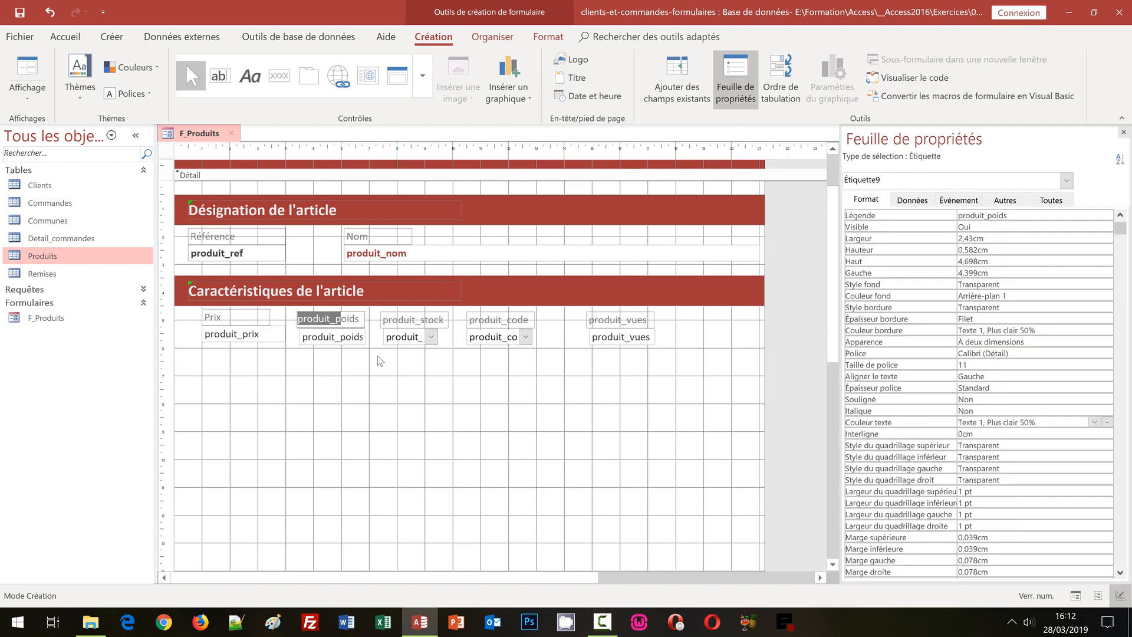
text(P)
click(380, 361)
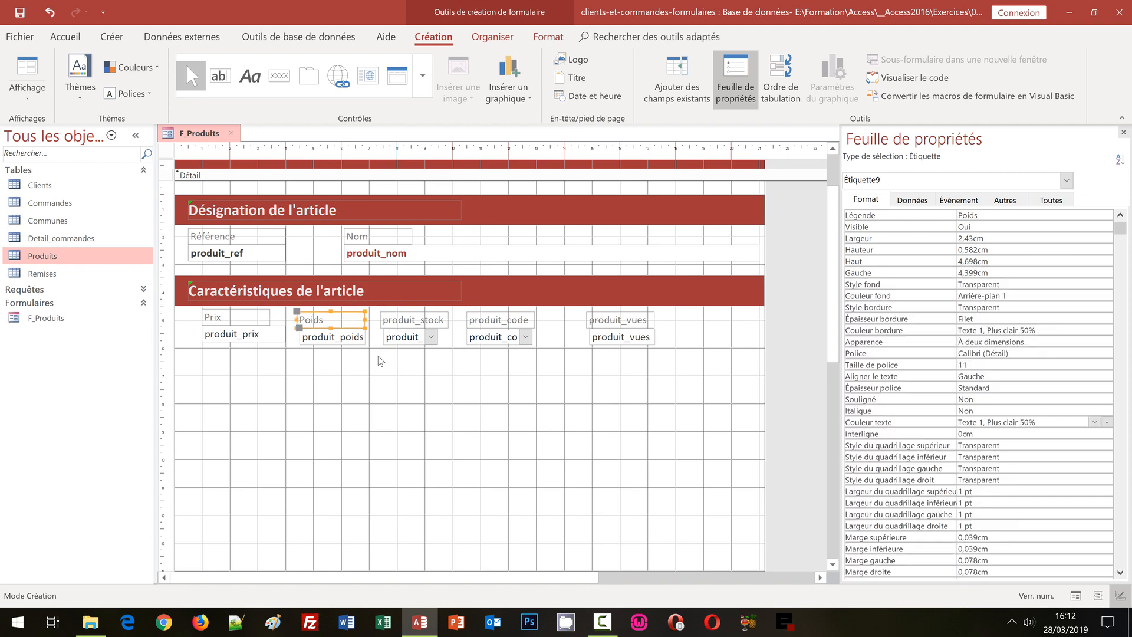
Change the produit_stock label's caption to "Stock" and the produit_code label's caption to "Promo".
click(428, 321)
click(424, 321)
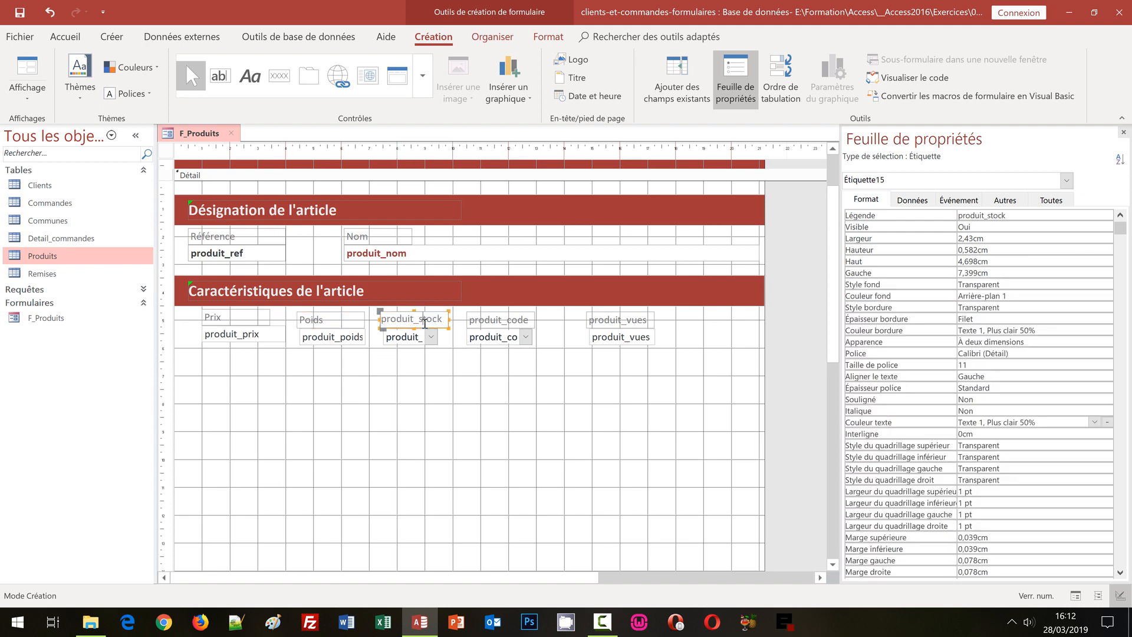
key(shift+Home)
text(S)
click(522, 320)
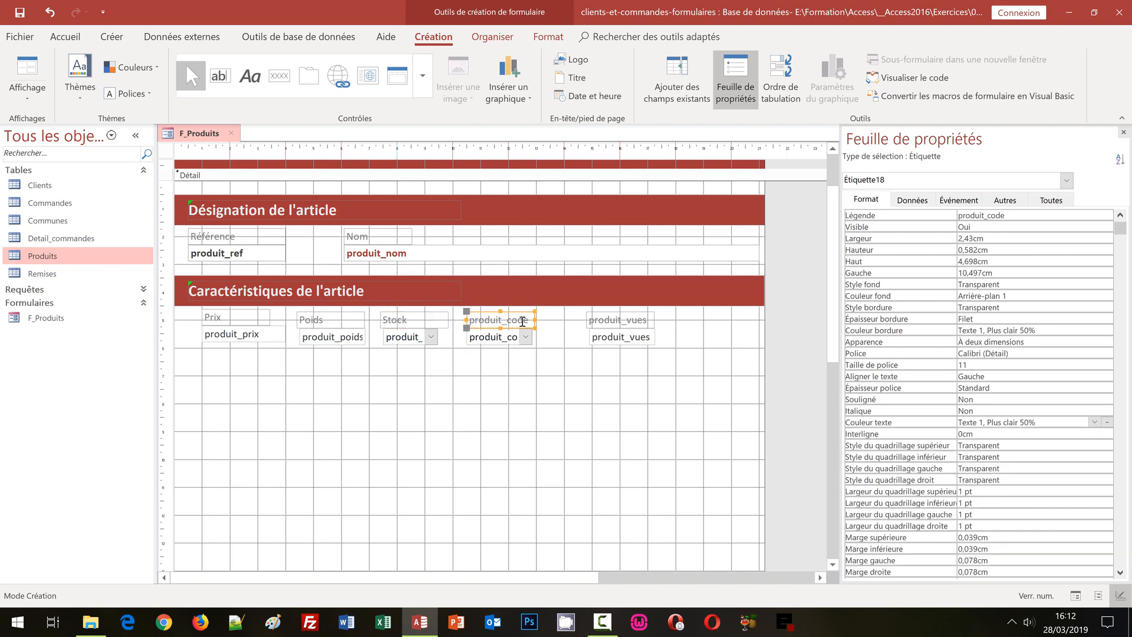
click(517, 322)
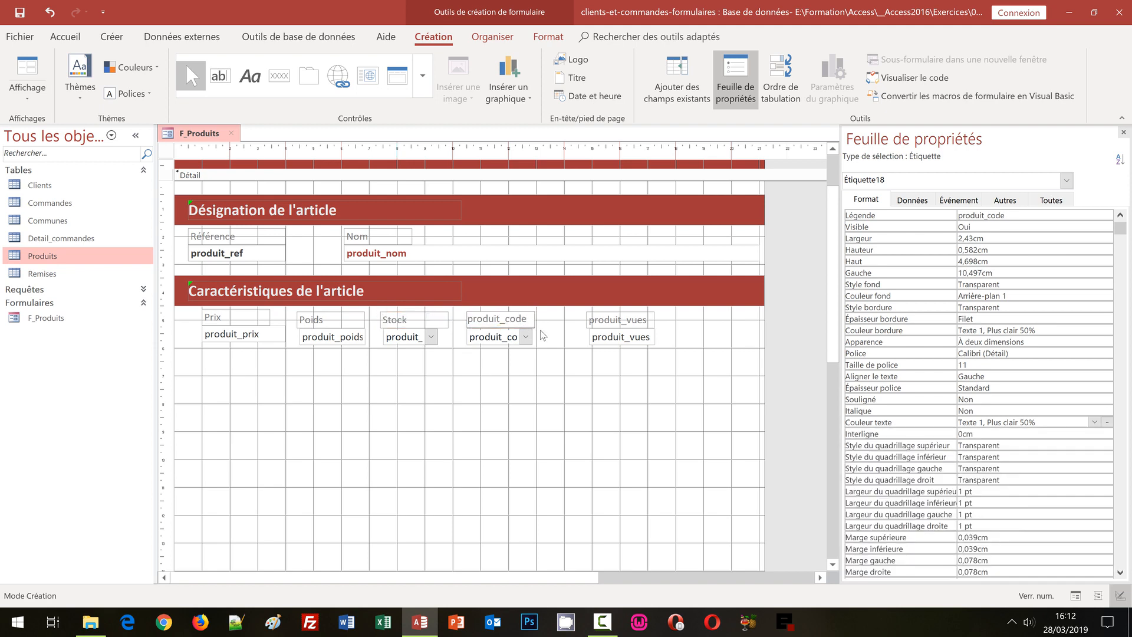
key(ctrl+a)
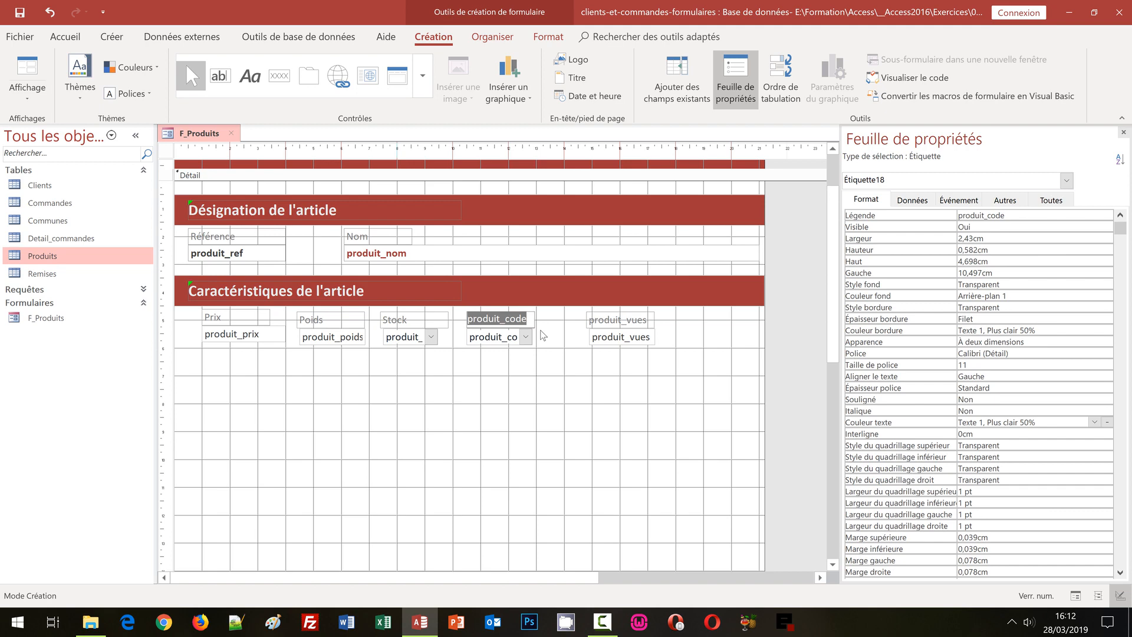
text(Promo)
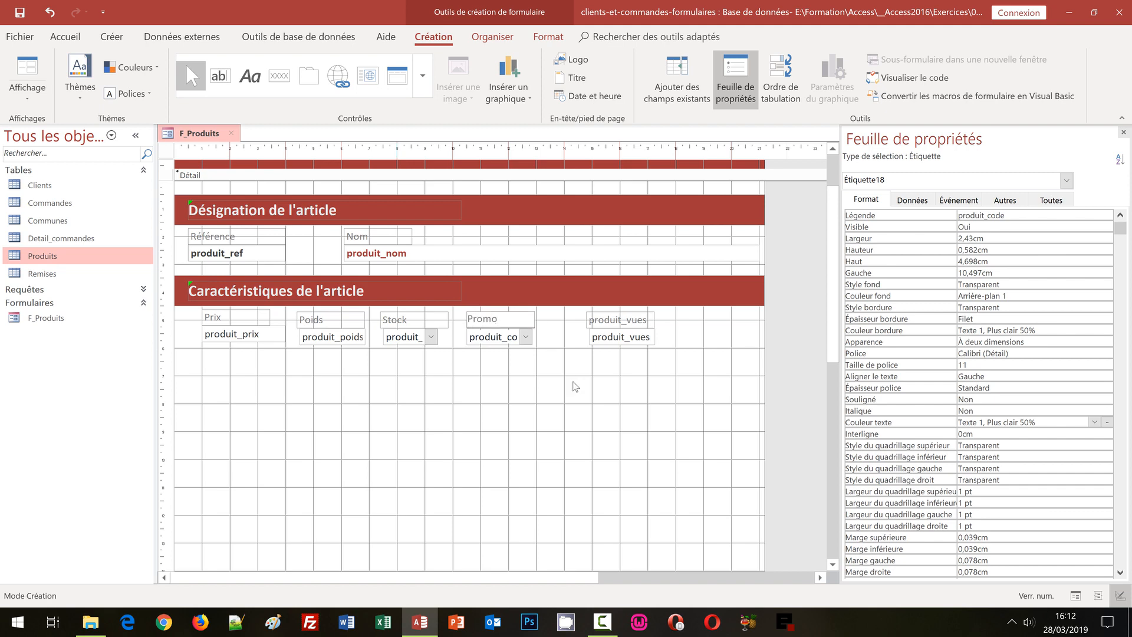
click(577, 398)
Change the produit_vues label's caption to "Vues".
click(614, 319)
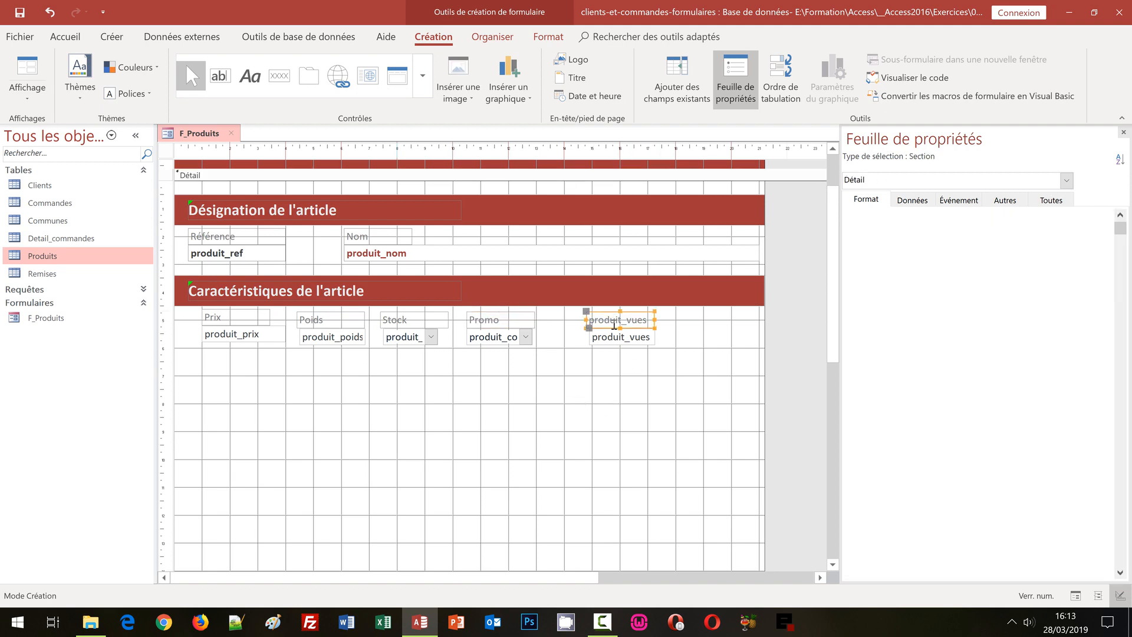
click(614, 319)
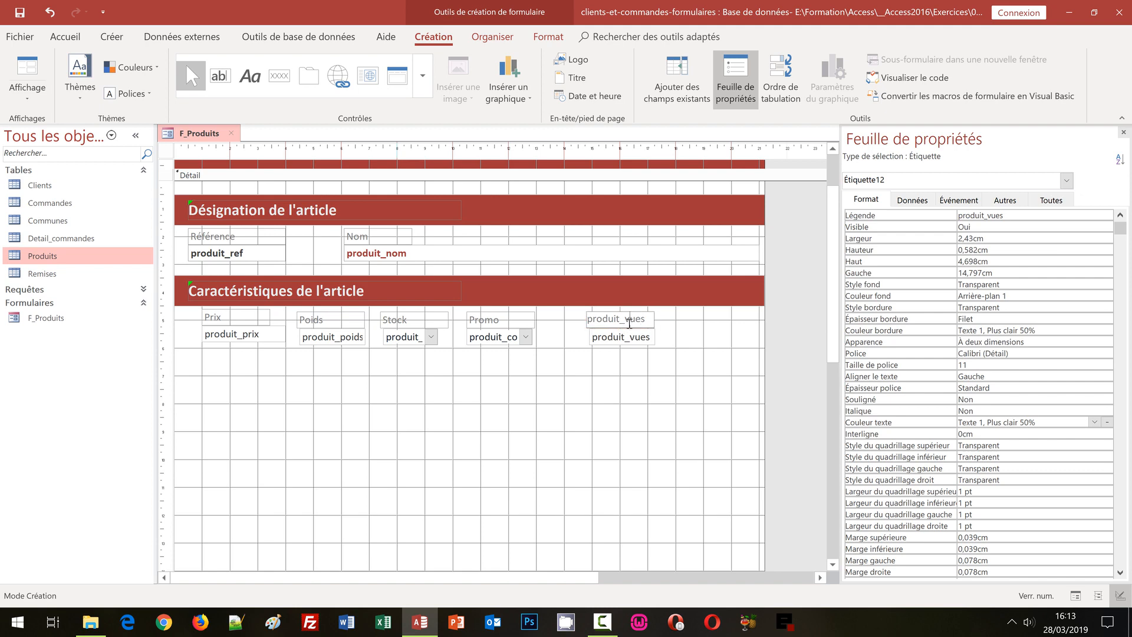
key(shift+Home)
text(V)
key(Return)
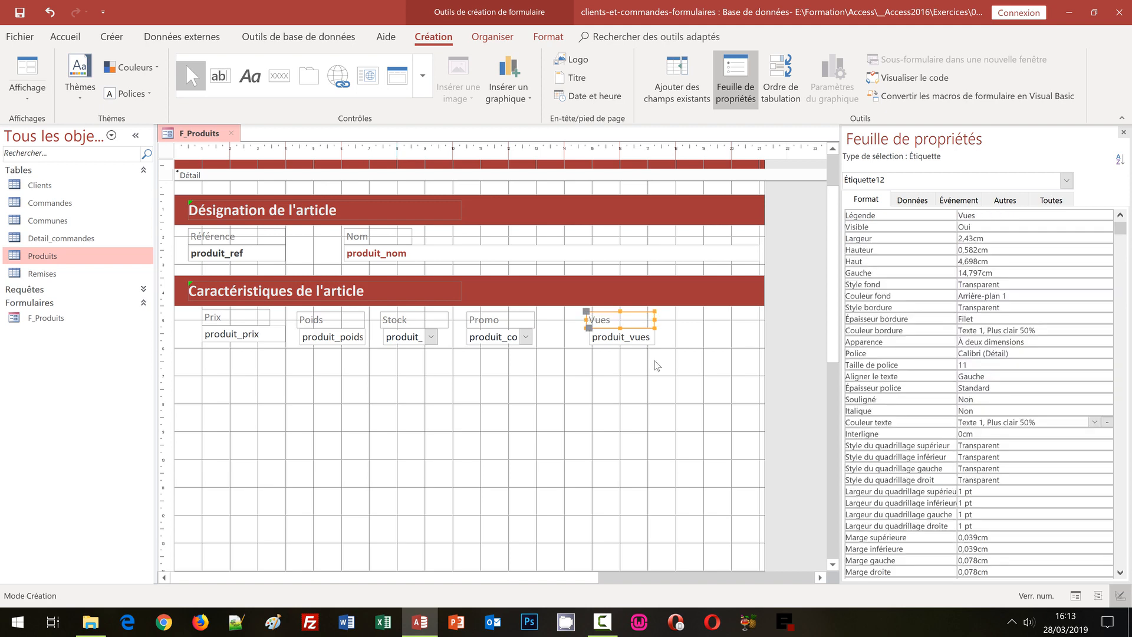
click(659, 366)
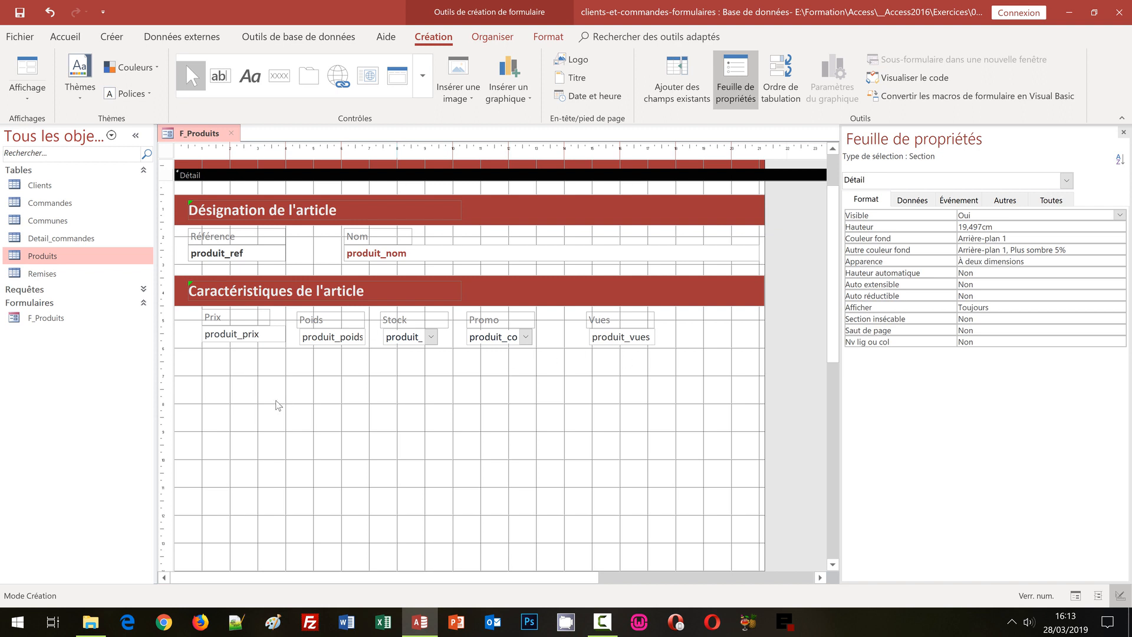
Resize all labels and field controls under "Caractéristiques de l'article" to the width of the widest one.
click(163, 314)
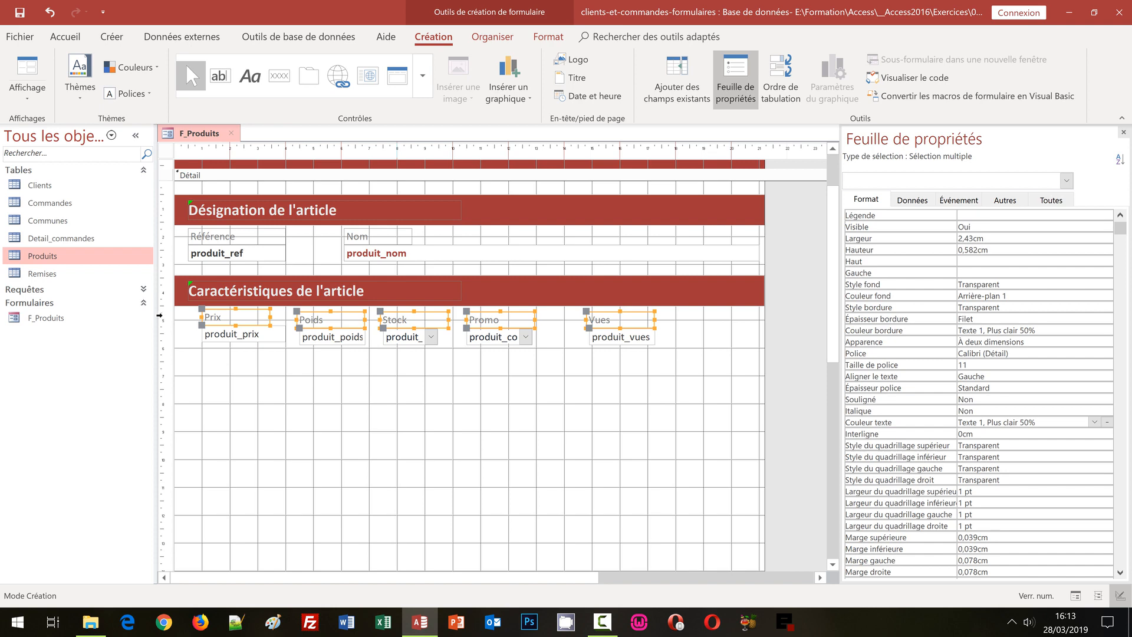
drag(163, 315, 162, 335)
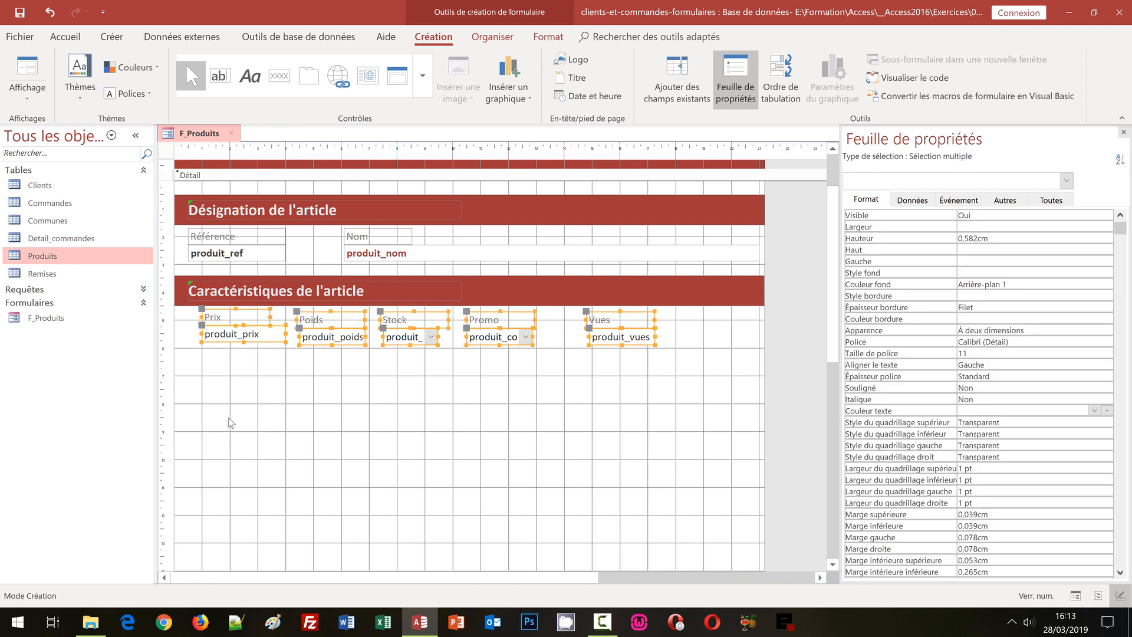
click(497, 40)
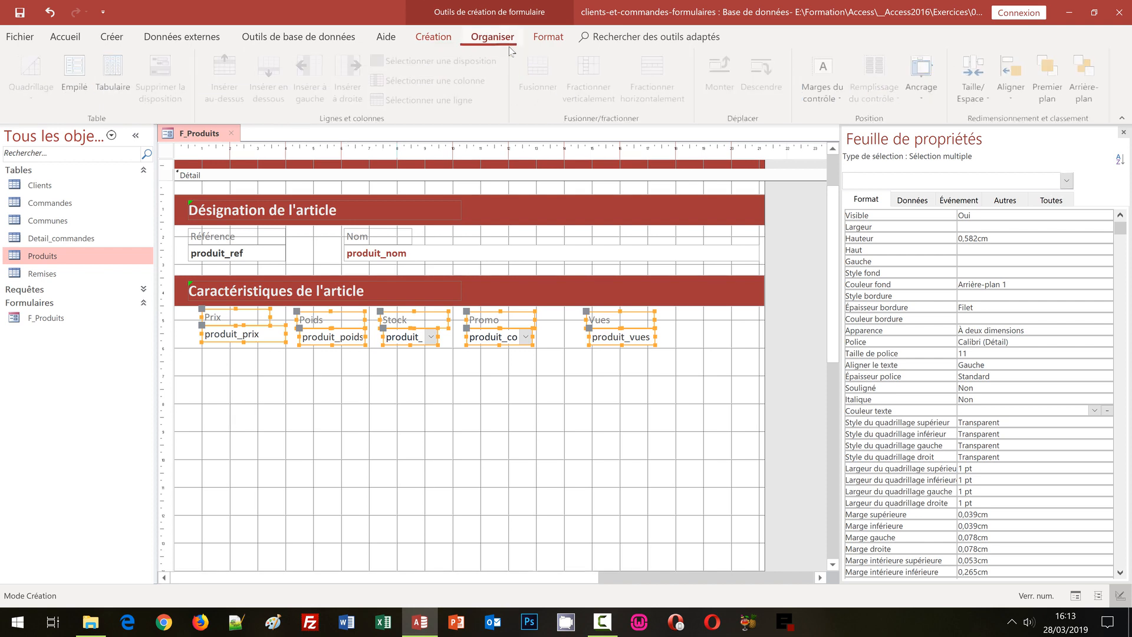
click(977, 100)
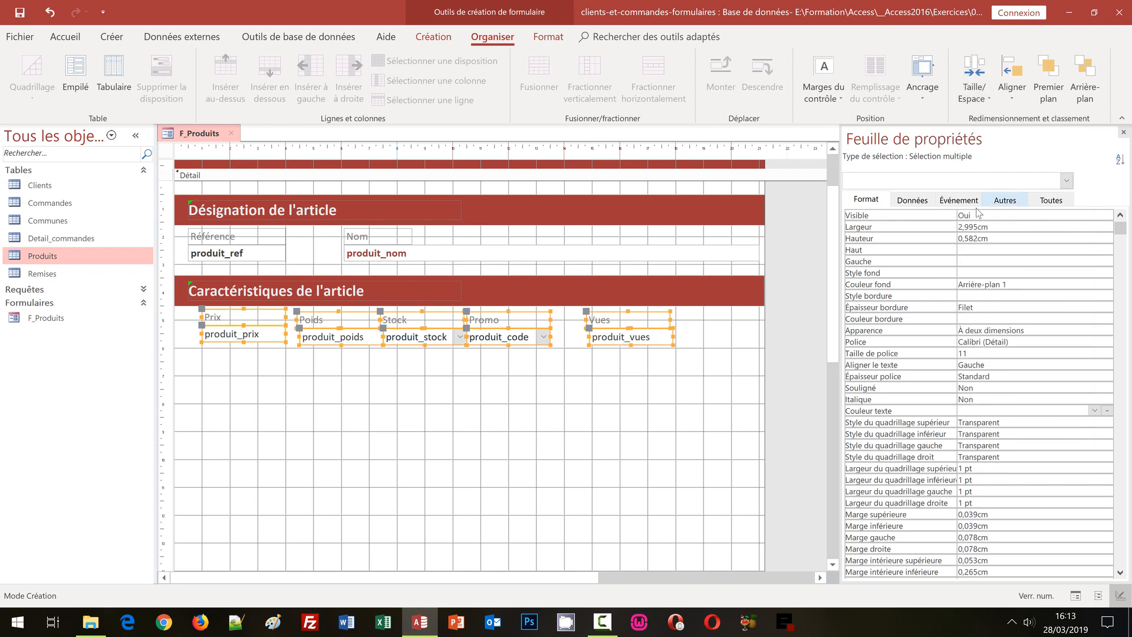
click(991, 207)
click(260, 403)
Align the Prix, Poids, Stock, Promo and Vues labels along their top edges.
click(165, 315)
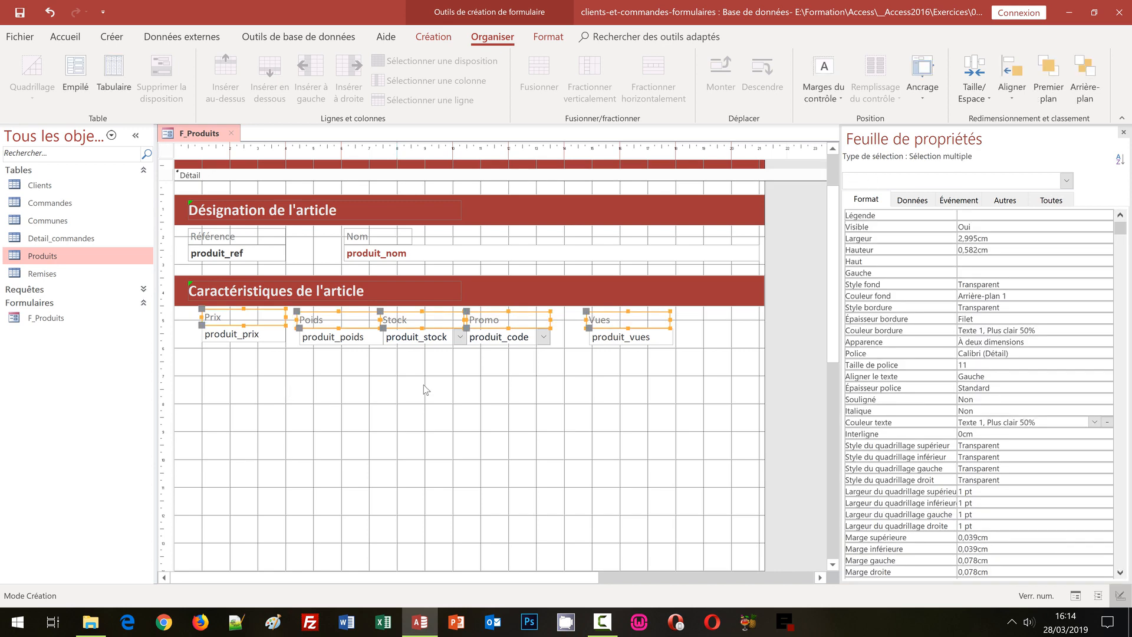
click(1012, 100)
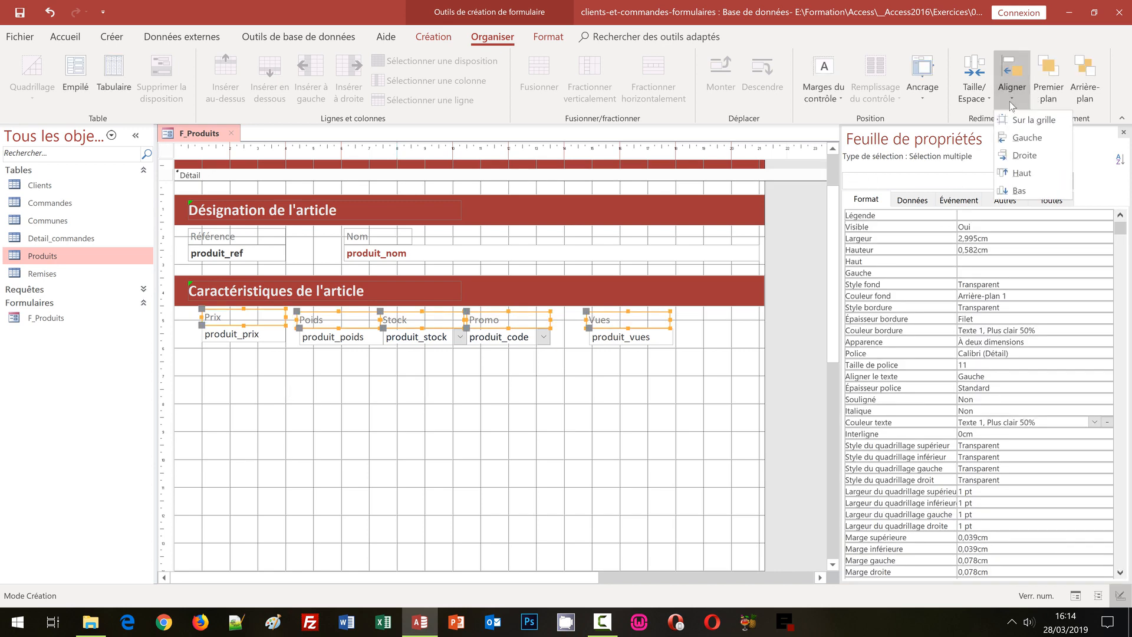
click(1012, 173)
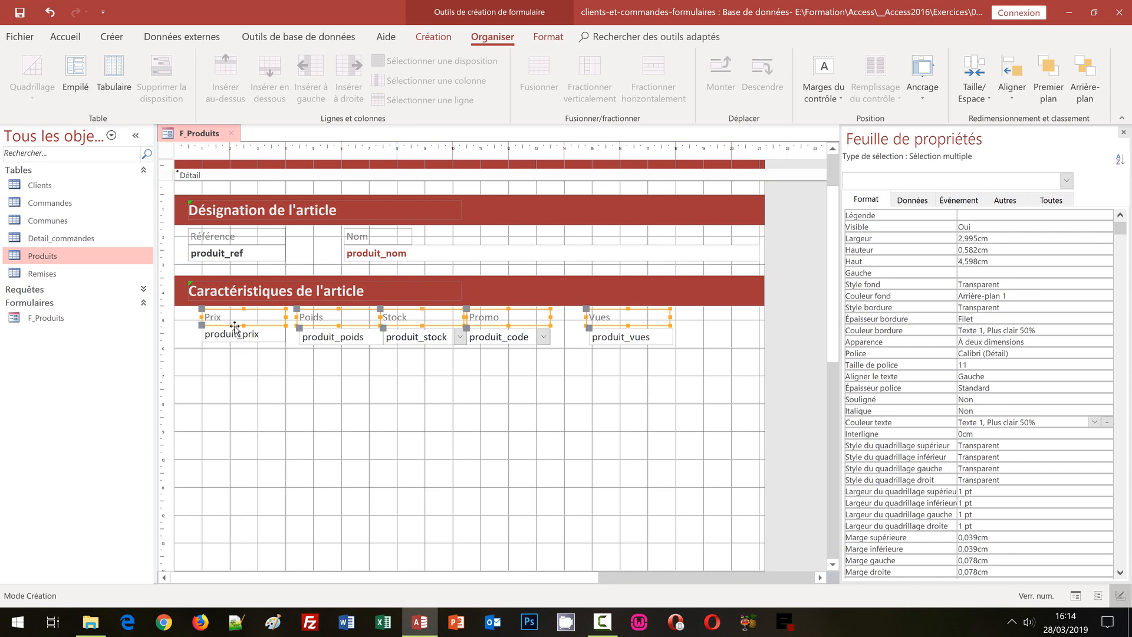
Align the produit_prix, produit_poids, produit_stock, produit_code and produit_vues controls along their top edges.
click(167, 336)
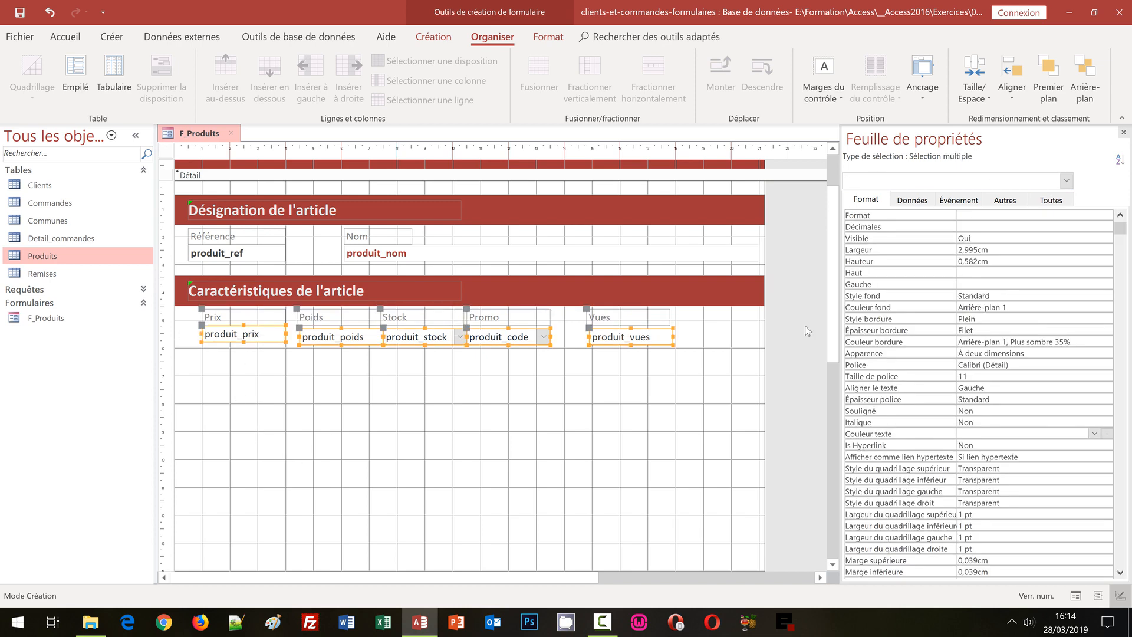
click(1017, 98)
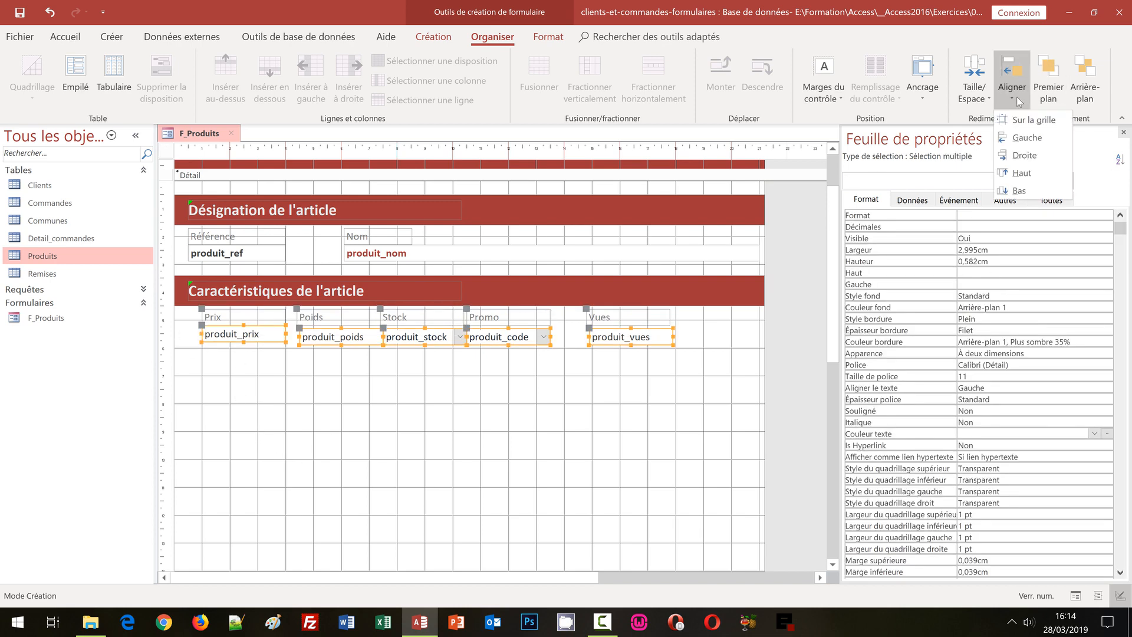
click(1015, 174)
click(354, 446)
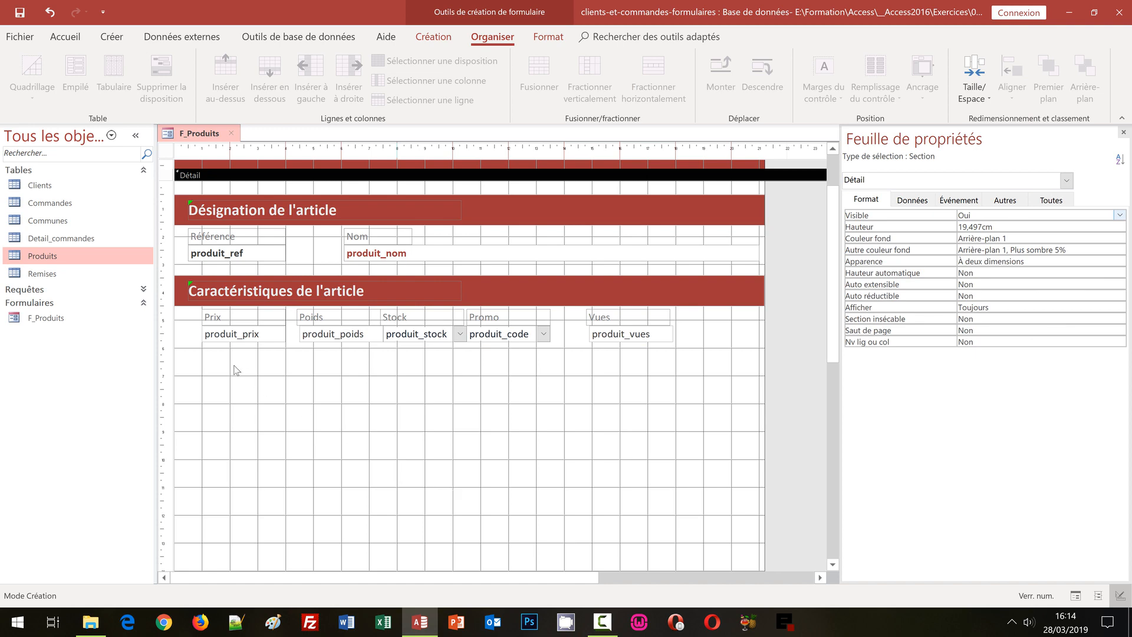
Align the Prix label and the produit_prix field with the left edge of the produit_ref field.
drag(234, 353, 215, 317)
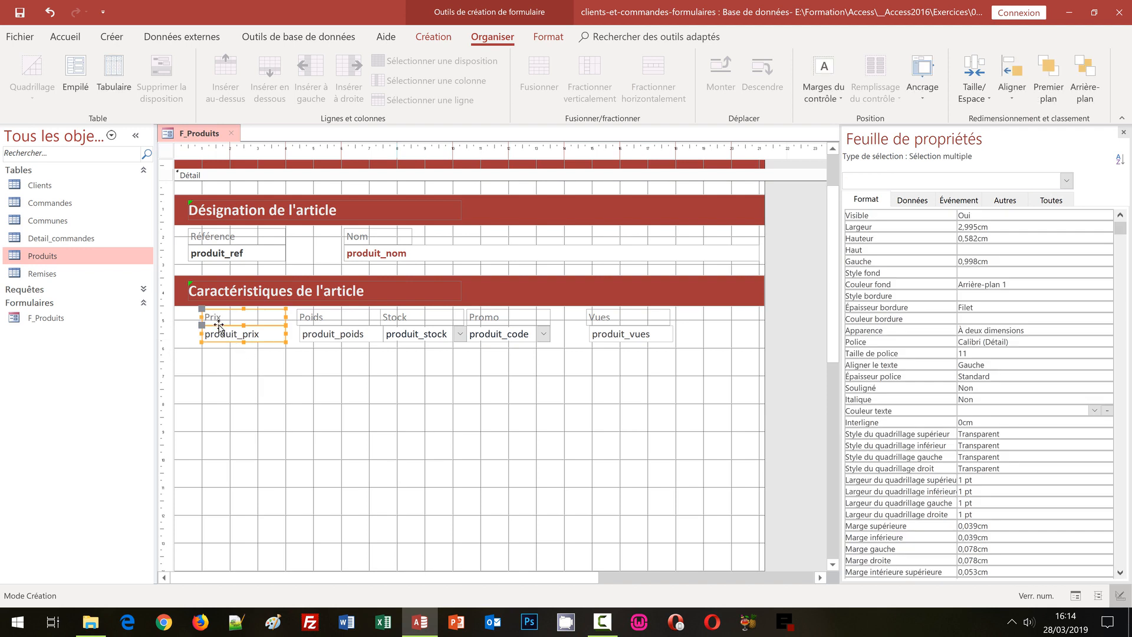
shift+click(214, 258)
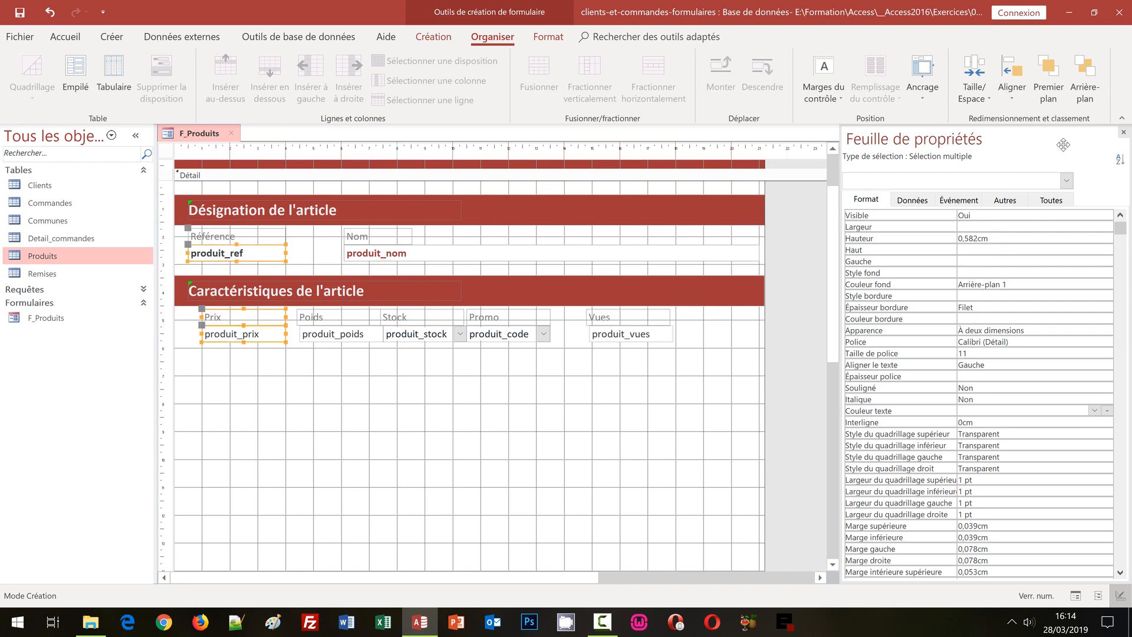
click(1012, 92)
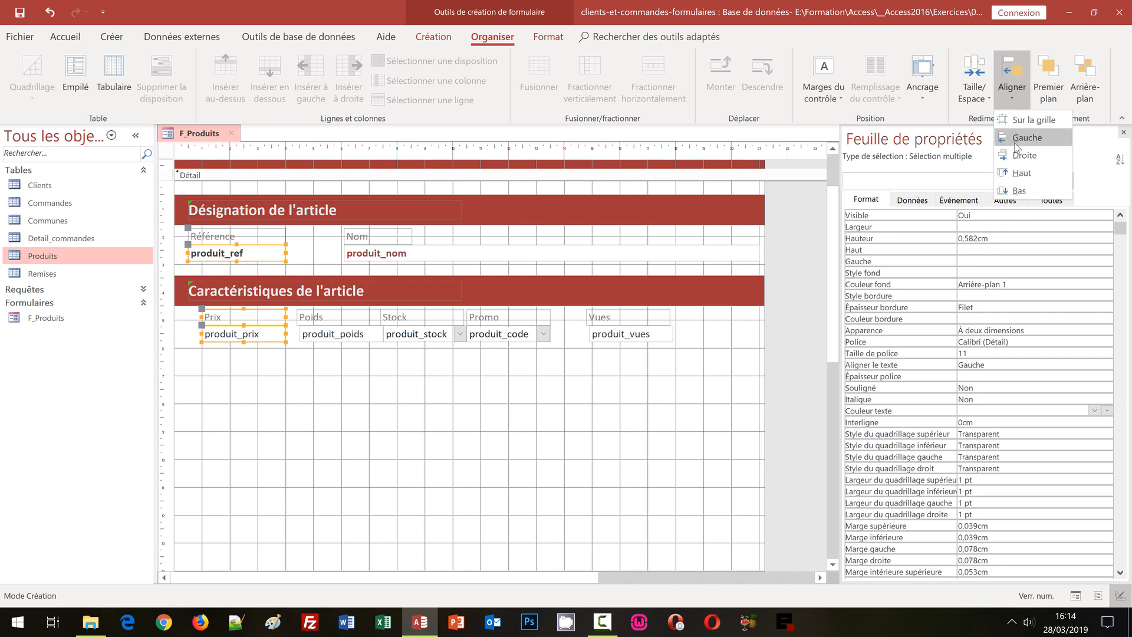
click(1016, 141)
click(266, 456)
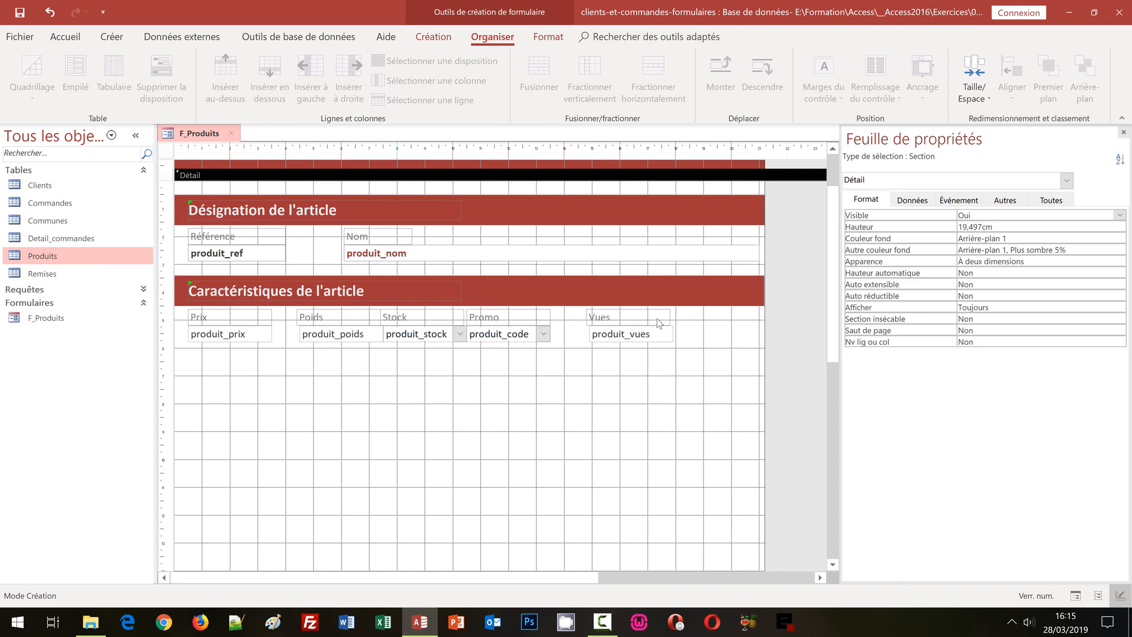
Left-align the Poids label with the produit_poids field, and the Stock label with the produit_stock field.
drag(336, 355, 328, 311)
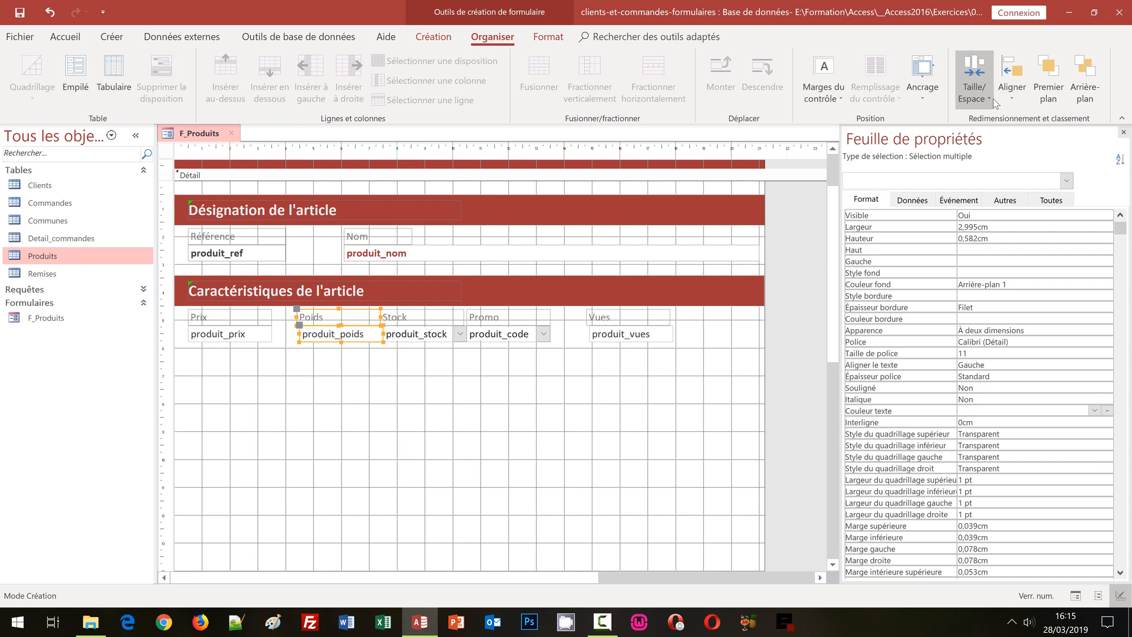
click(1012, 88)
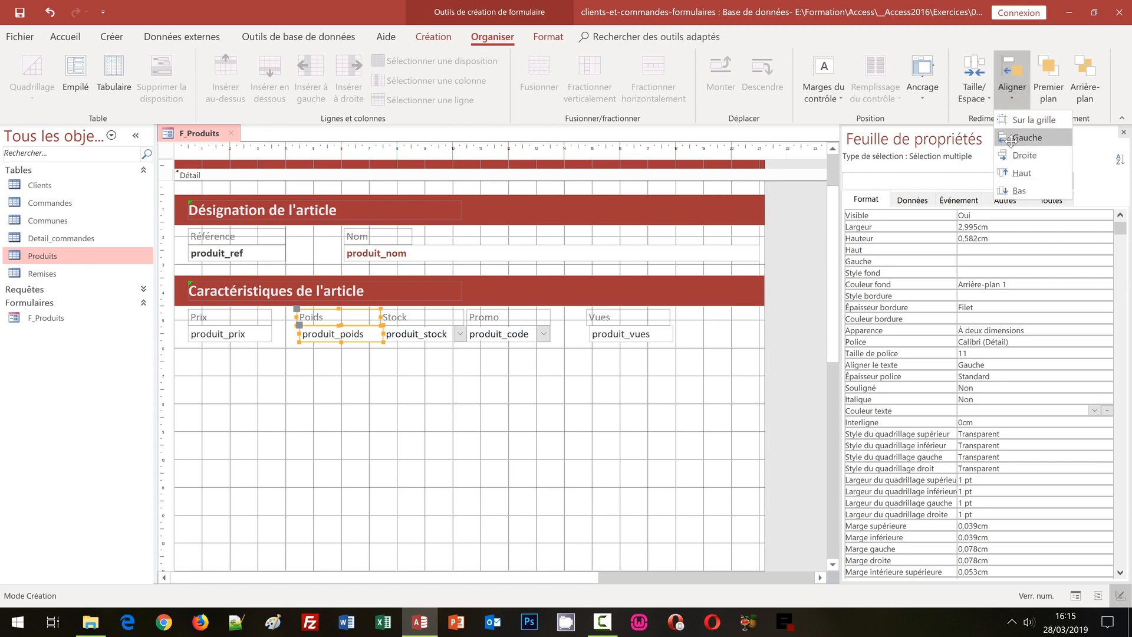
click(1011, 137)
click(392, 449)
drag(440, 364, 425, 327)
click(1012, 88)
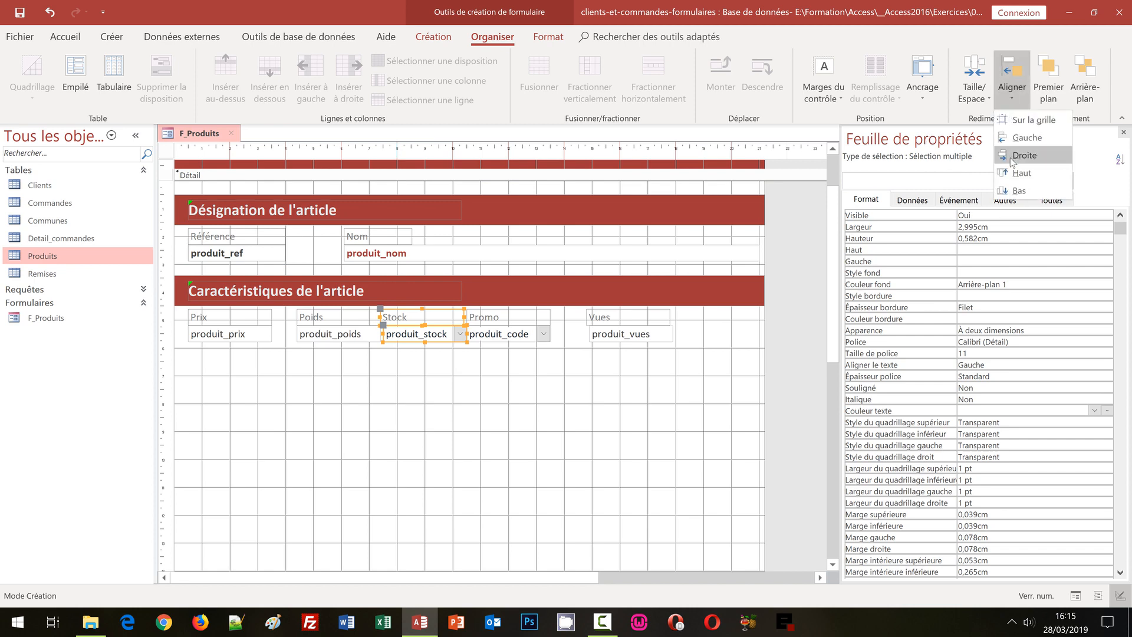
click(1024, 155)
click(571, 417)
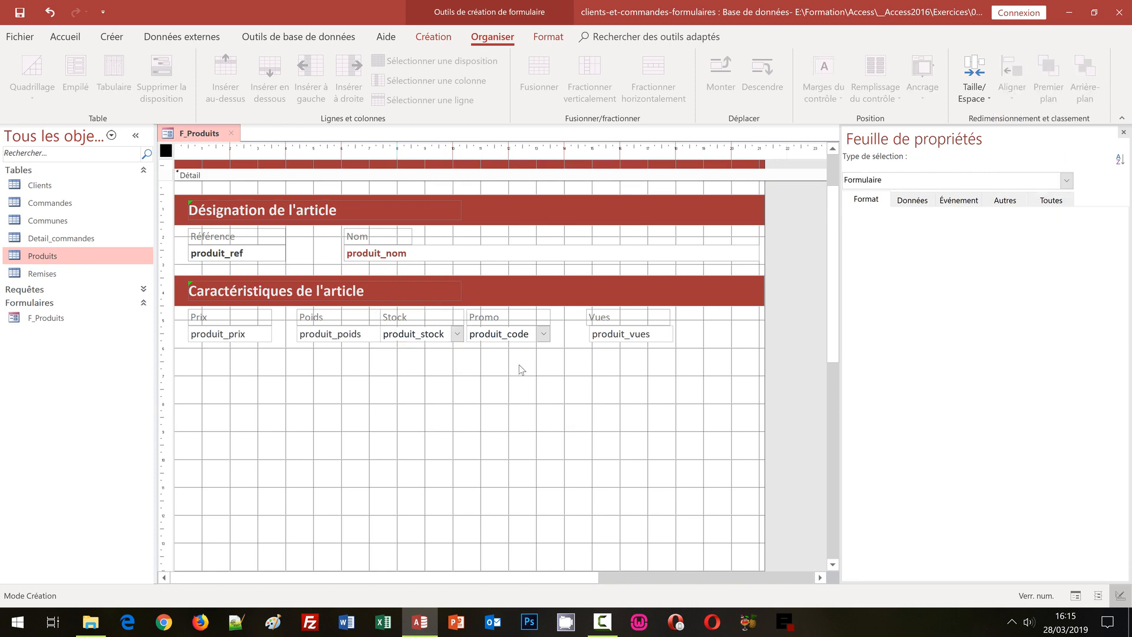
Left-align the Promo label with the produit_code field, and the Vues label with the produit_vues field.
drag(519, 364, 496, 316)
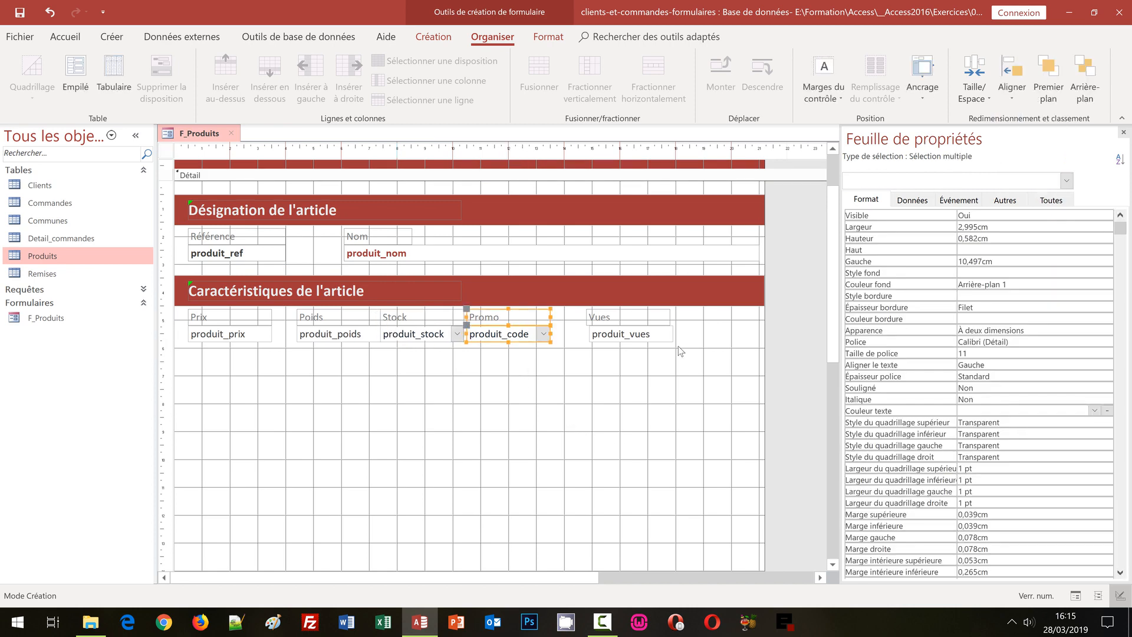
click(1015, 107)
click(1018, 140)
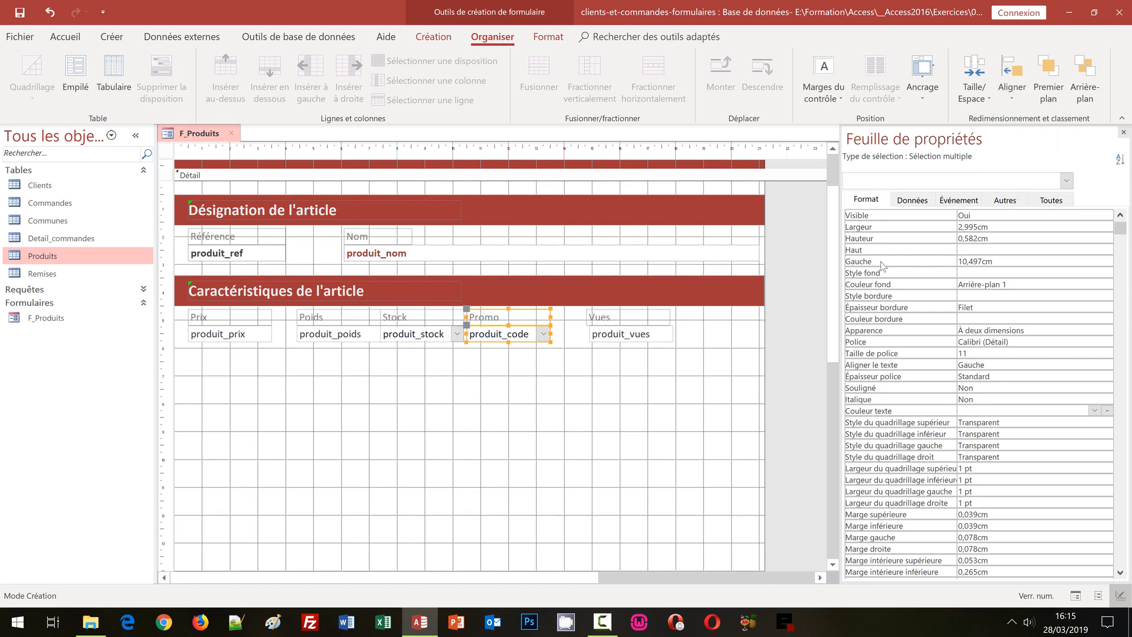
click(654, 441)
drag(665, 359, 628, 321)
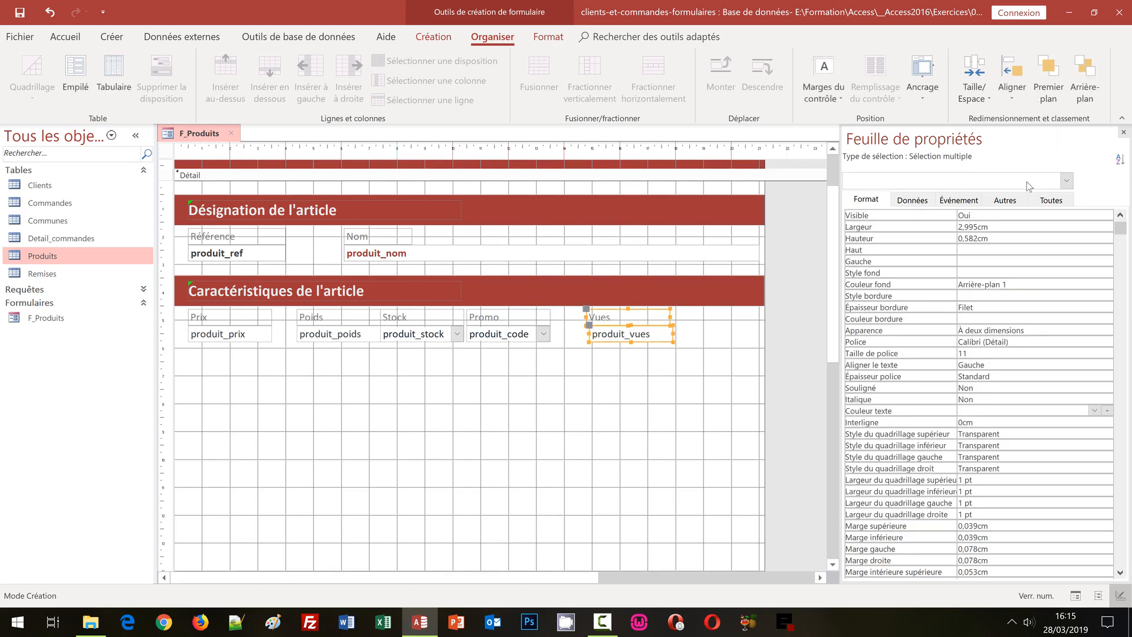
click(1013, 104)
click(1009, 134)
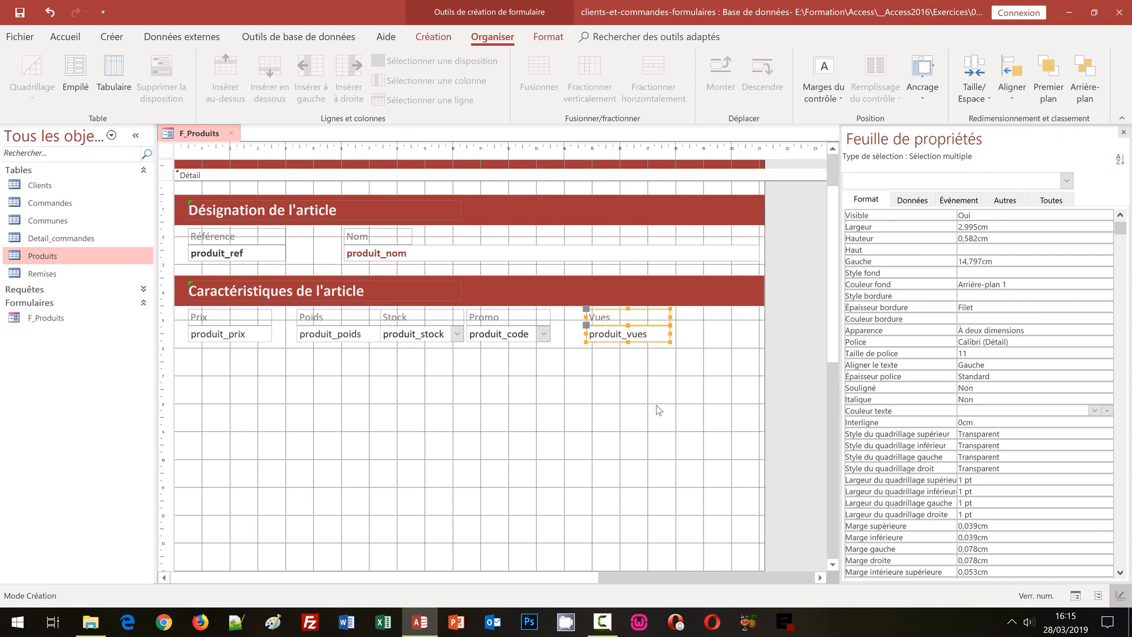
Align the Vues label and the produit_vues field with the right edge of the produit_nom field.
shift+click(717, 258)
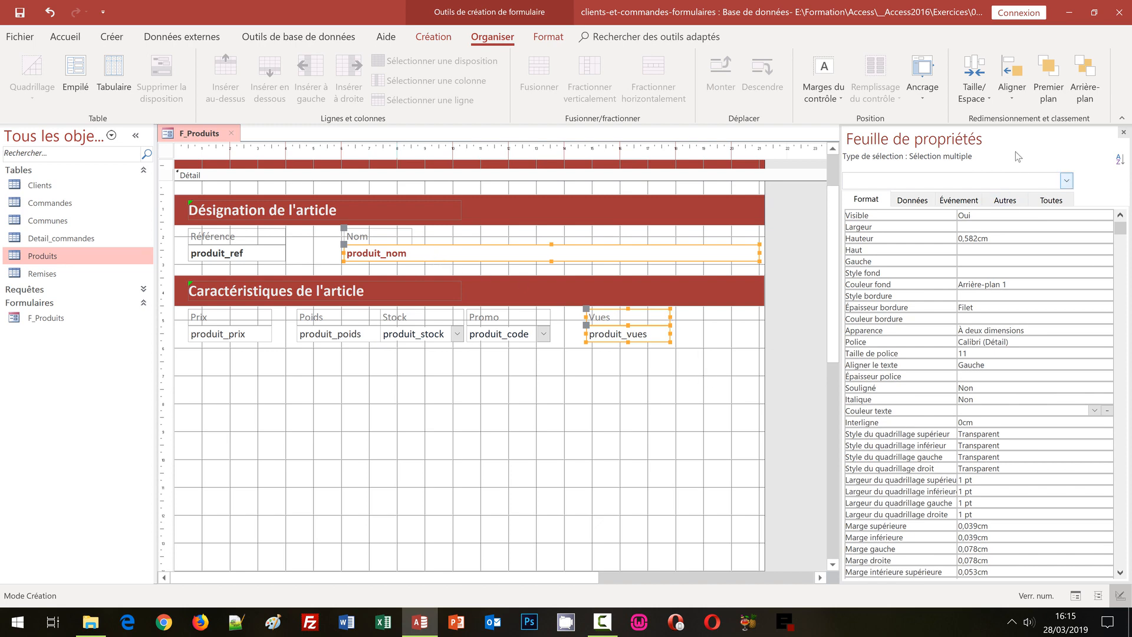
click(1012, 80)
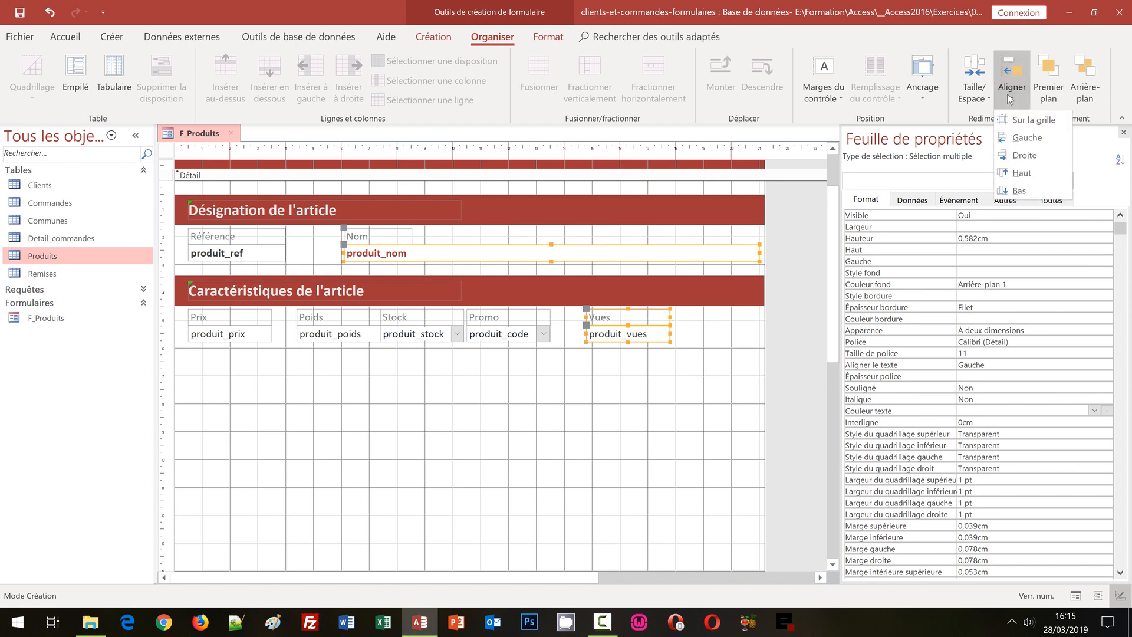
click(1015, 157)
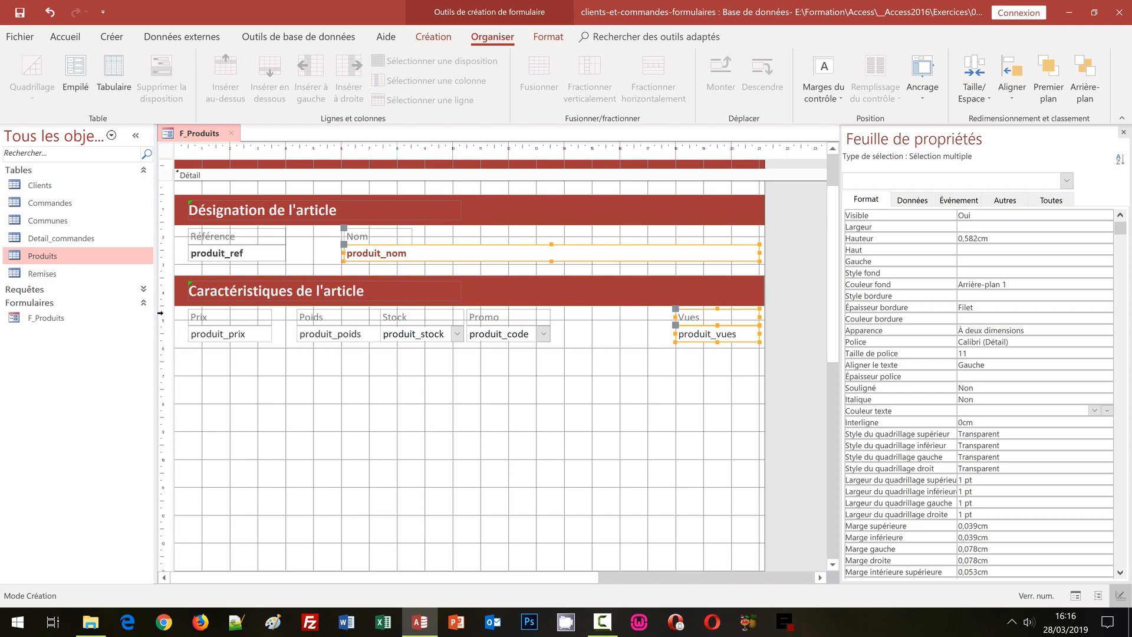
Space all labels and fields under "Caractéristiques de l'article" equally in the horizontal direction.
drag(159, 313, 159, 331)
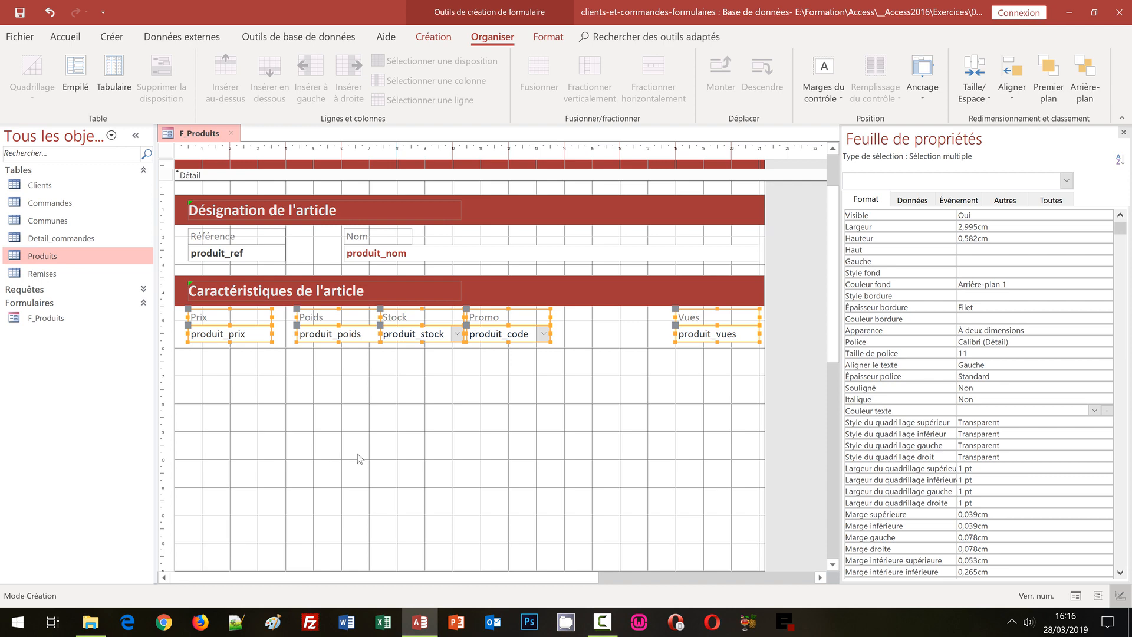
click(977, 111)
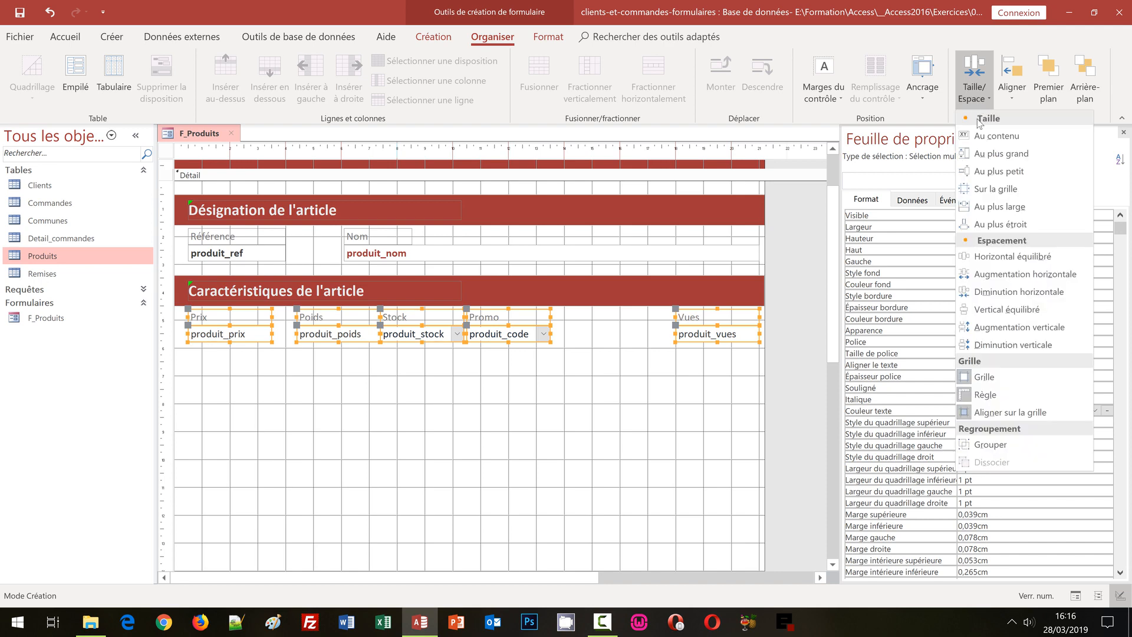
click(986, 257)
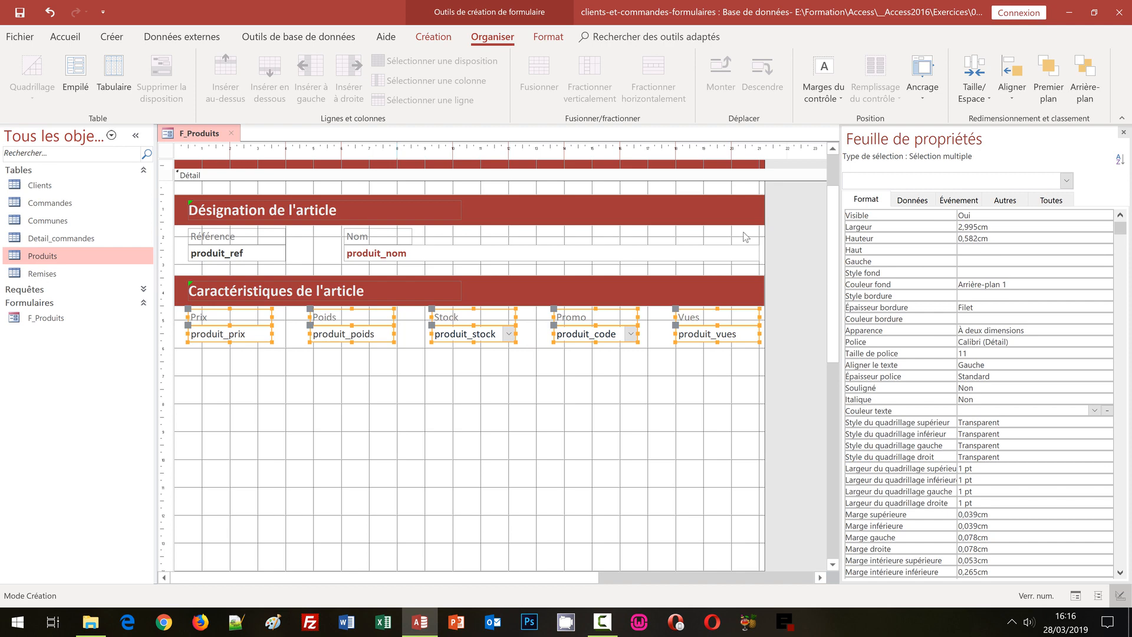
click(322, 401)
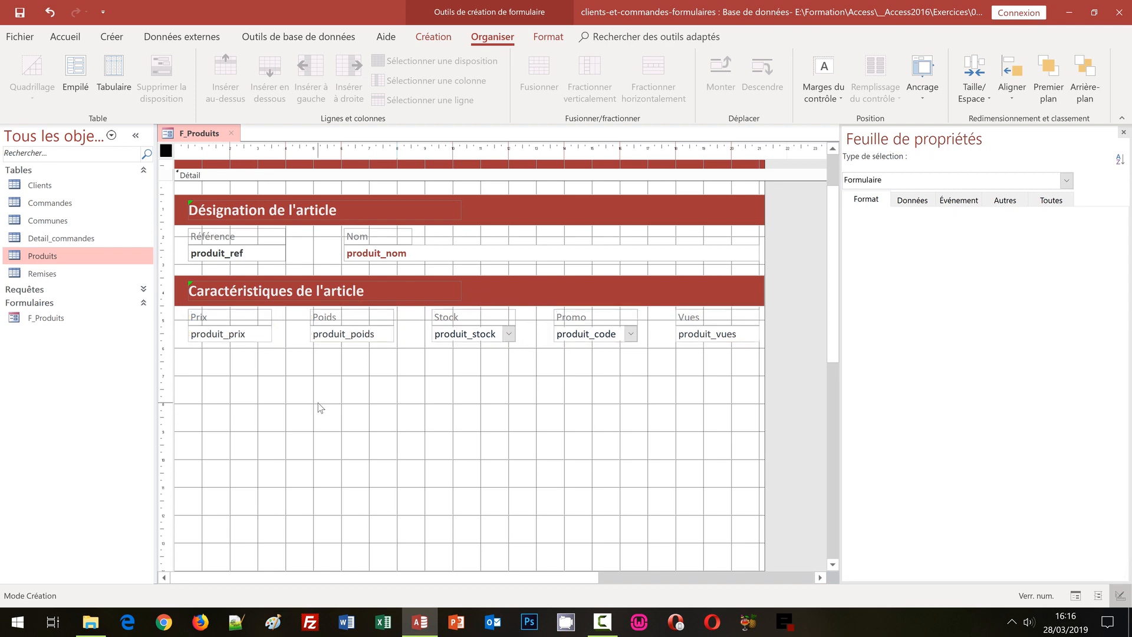
Make the outline of the five field controls under "Caractéristiques de l'article" transparent.
click(161, 335)
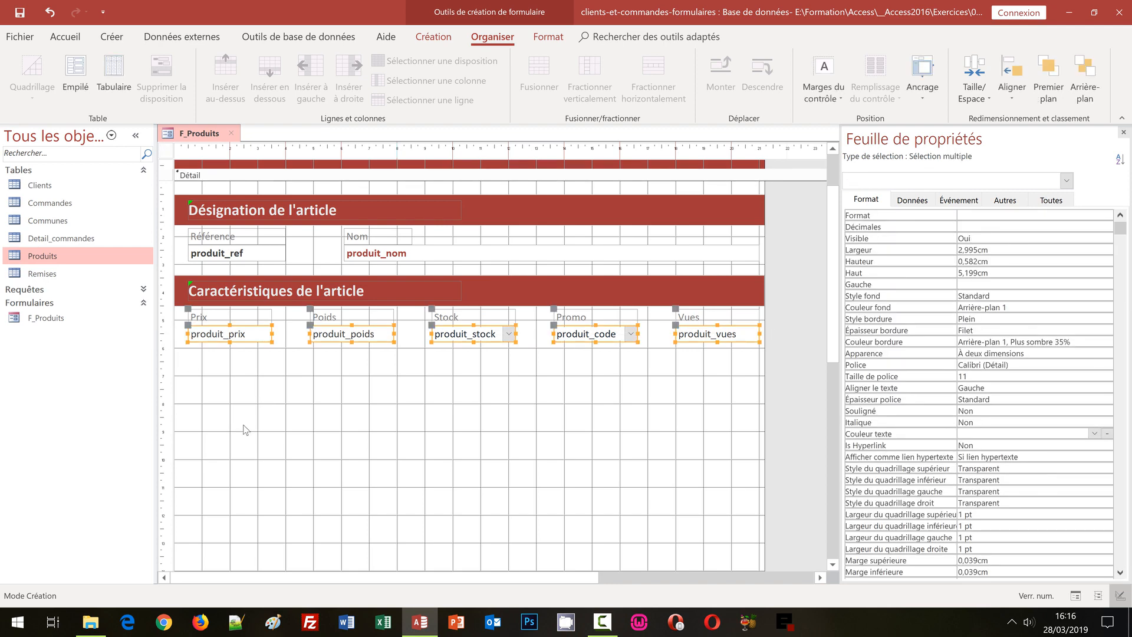
click(554, 39)
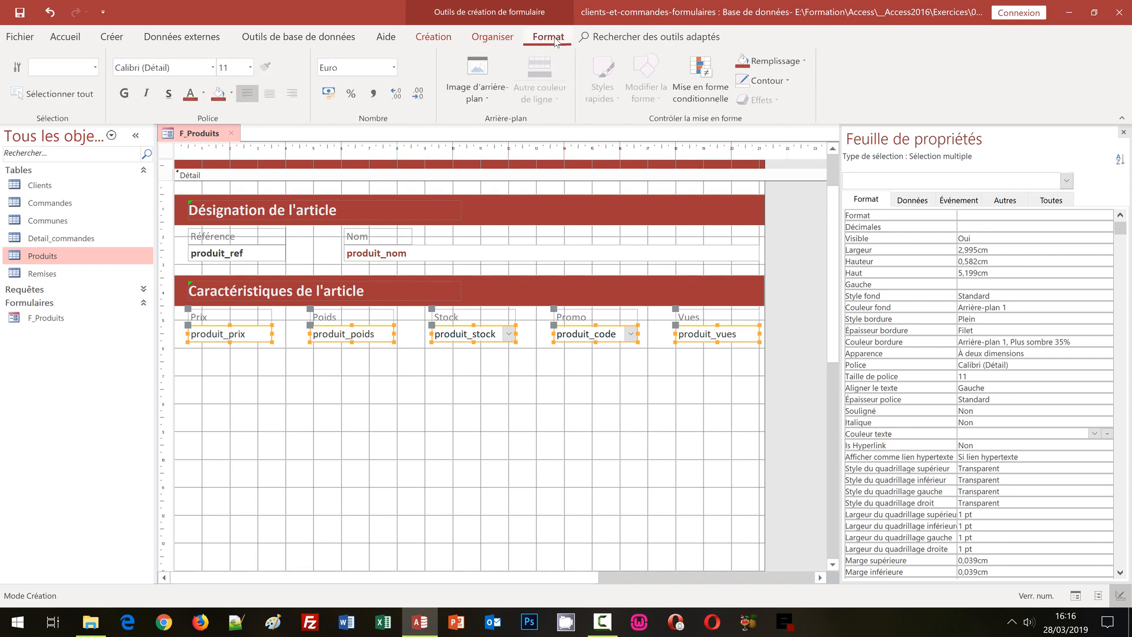
click(789, 82)
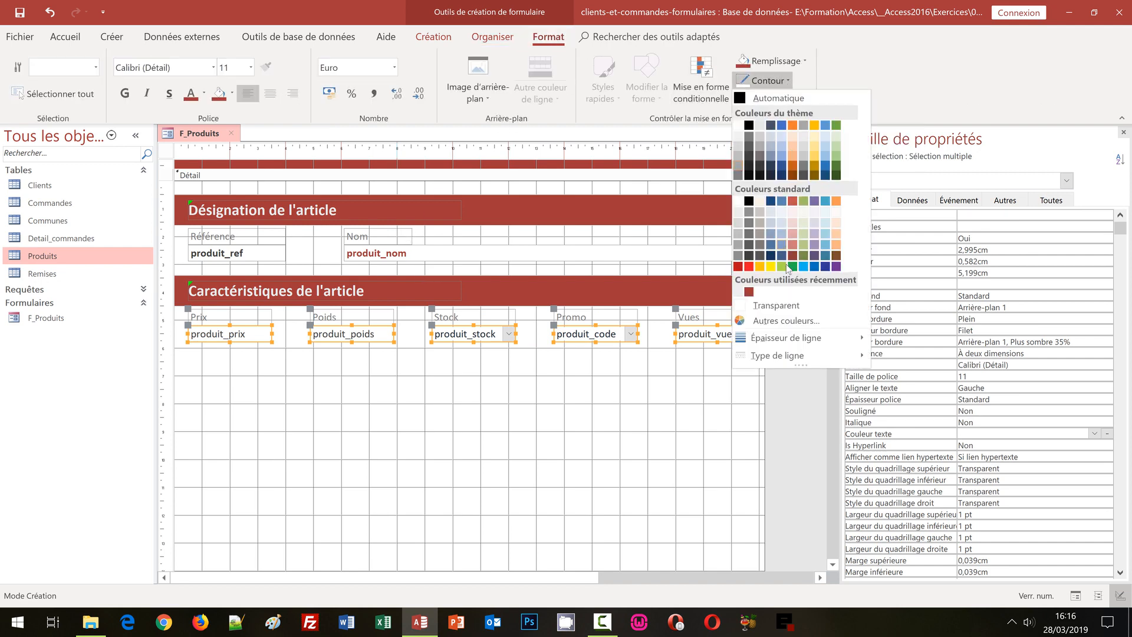
click(779, 306)
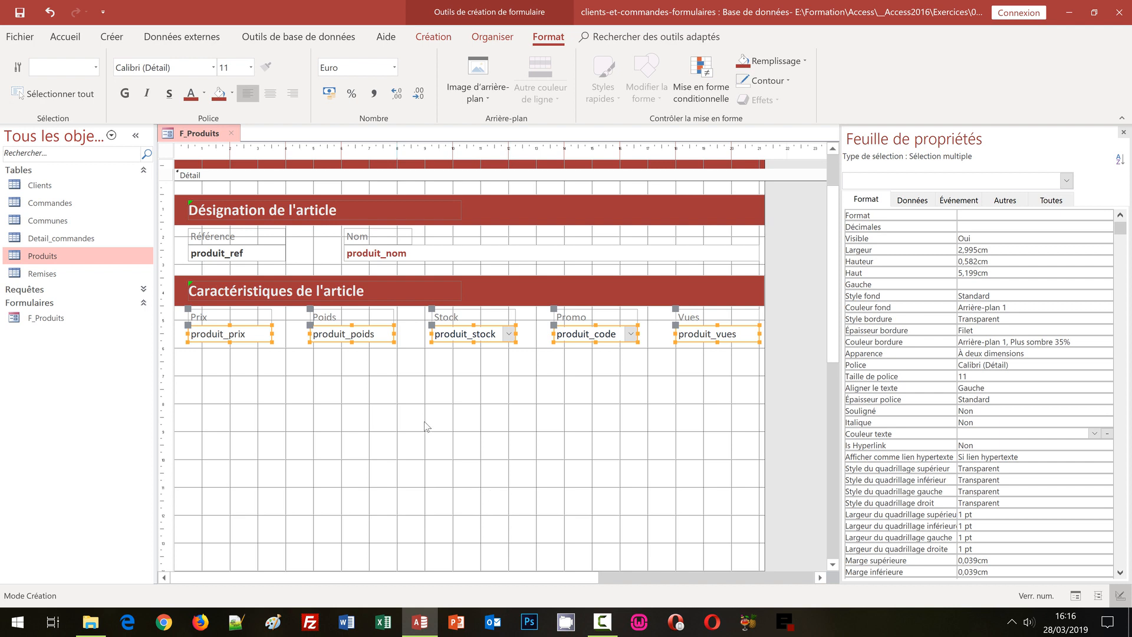
click(399, 379)
Set the produit_prix and produit_stock fields in bold.
click(253, 332)
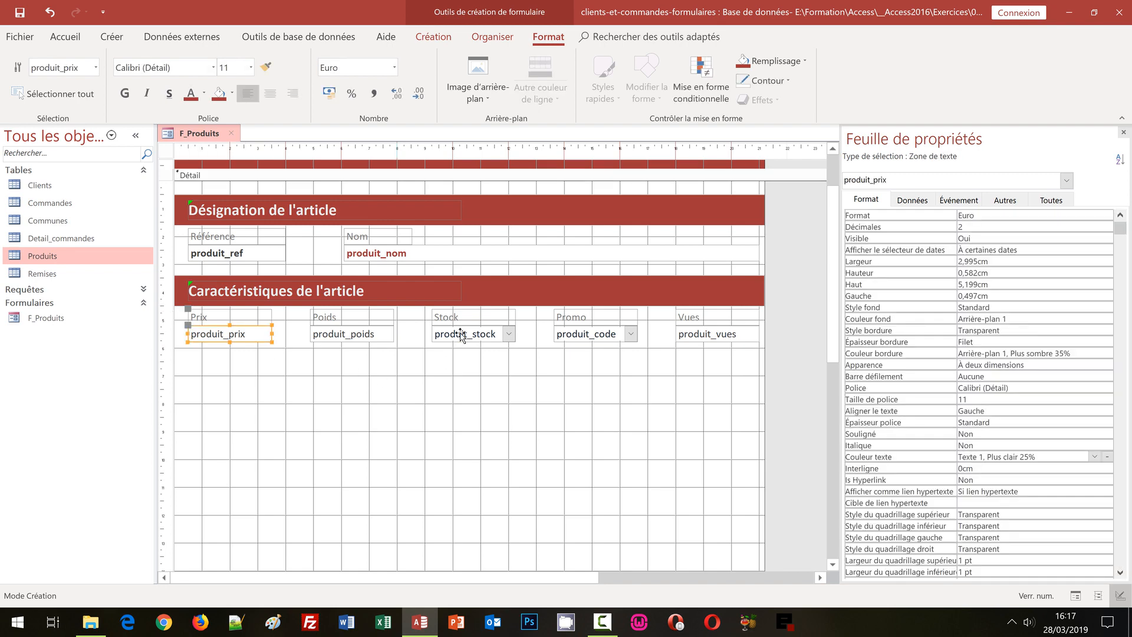
shift+click(457, 334)
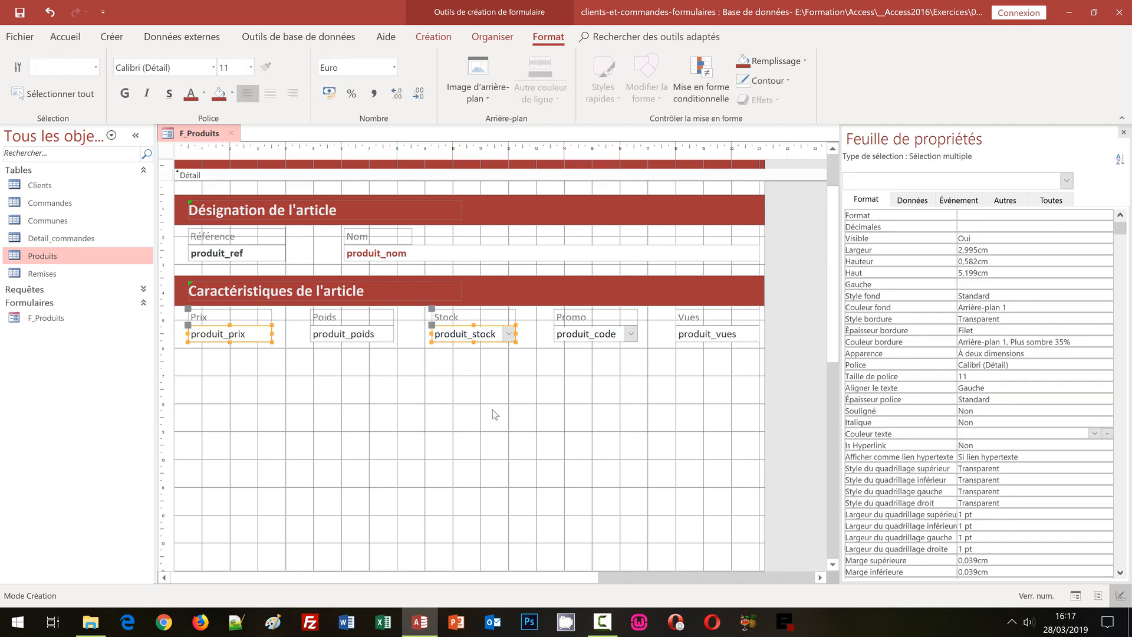
click(124, 93)
click(450, 385)
Set the produit_stock field's text colour to the dark red used for produit_nom.
click(484, 339)
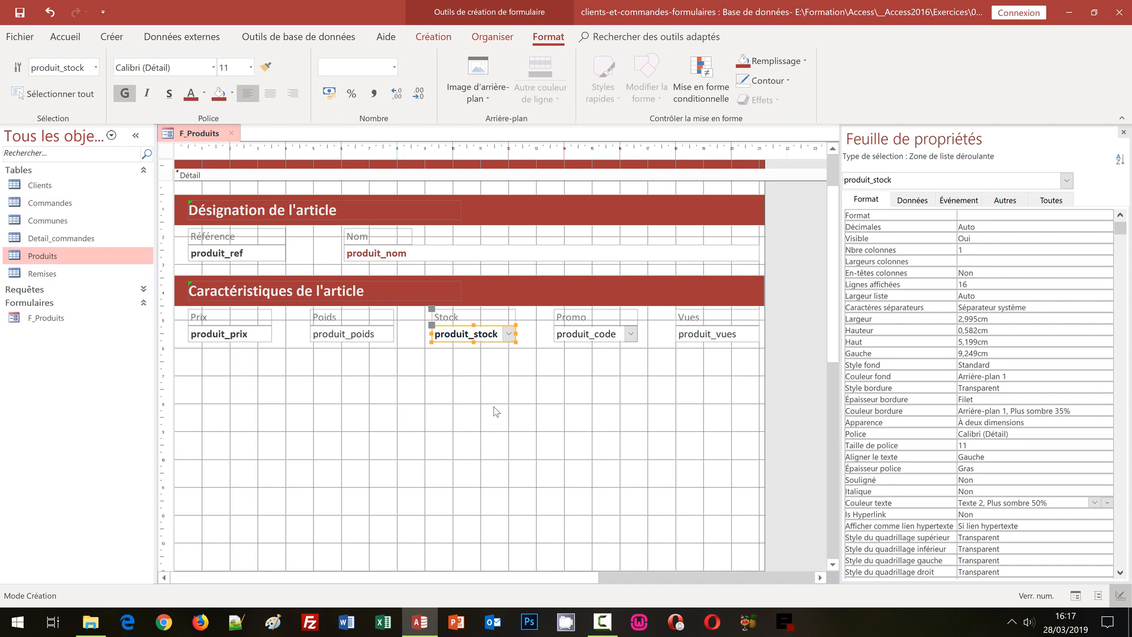
click(190, 95)
click(313, 398)
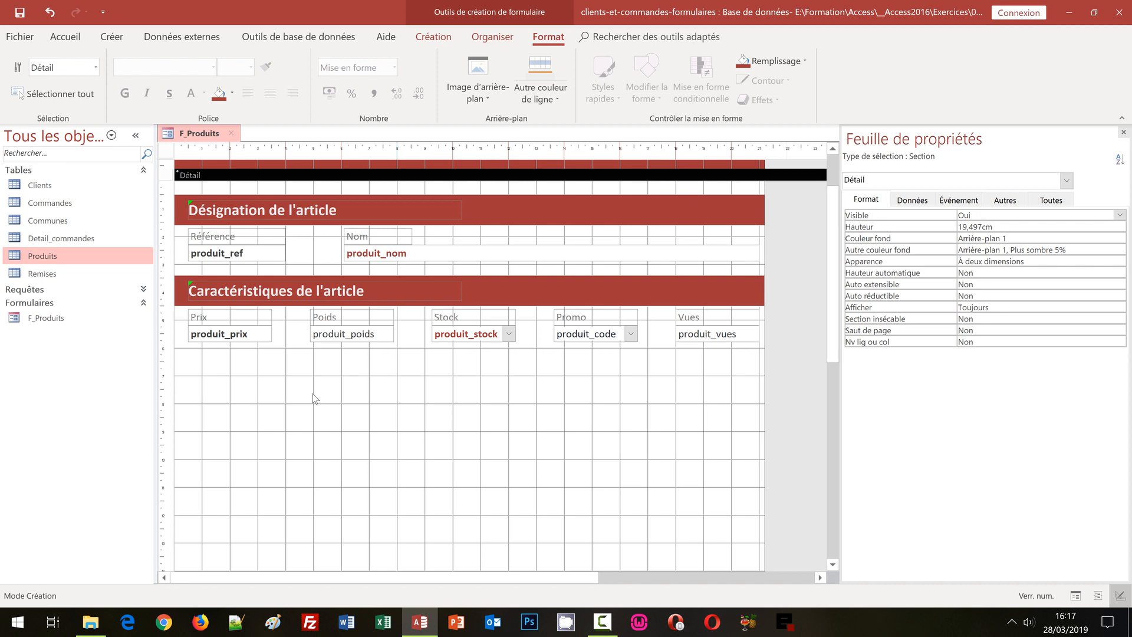
Preview F_Produits in Form view and return to Design view.
key(F5)
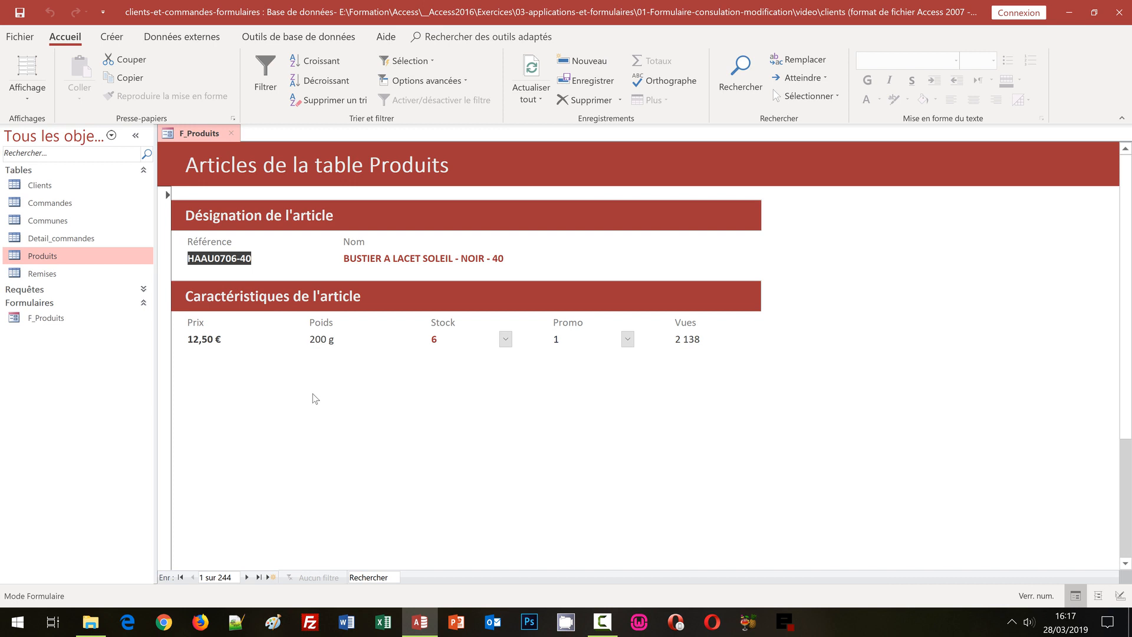
click(26, 104)
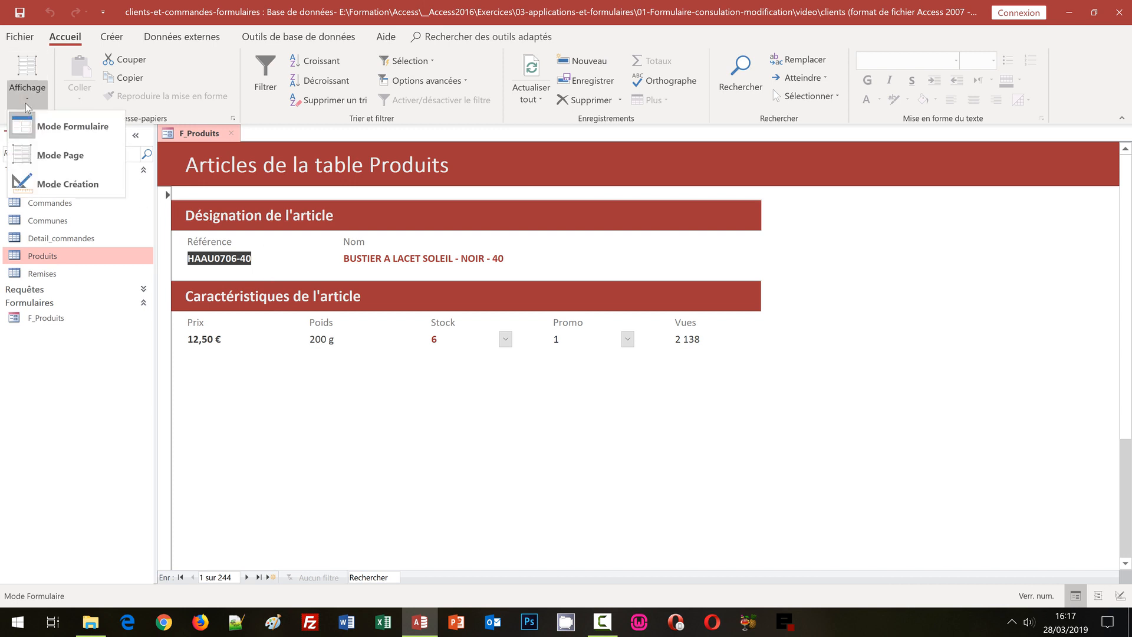
click(59, 184)
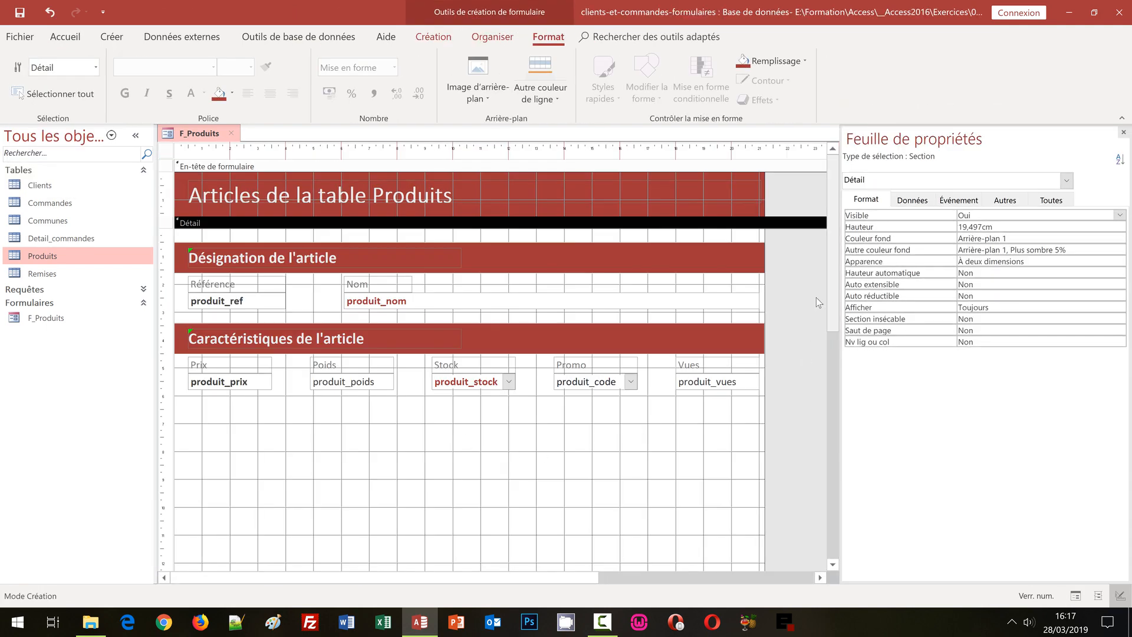
Duplicate the "Caractéristiques de l'article" title band with its label twice, placing the copies at spaced intervals beneath the product fields.
click(162, 338)
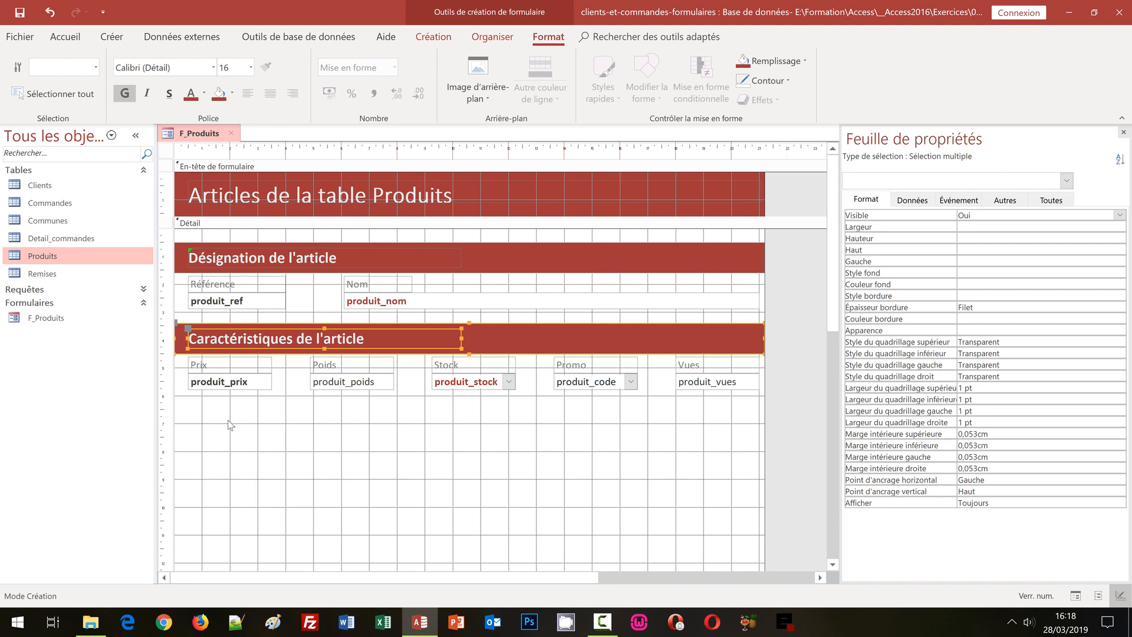
key(ctrl+v)
key(Down)
key(Down)
key(Down)
key(Down)
key(Down)
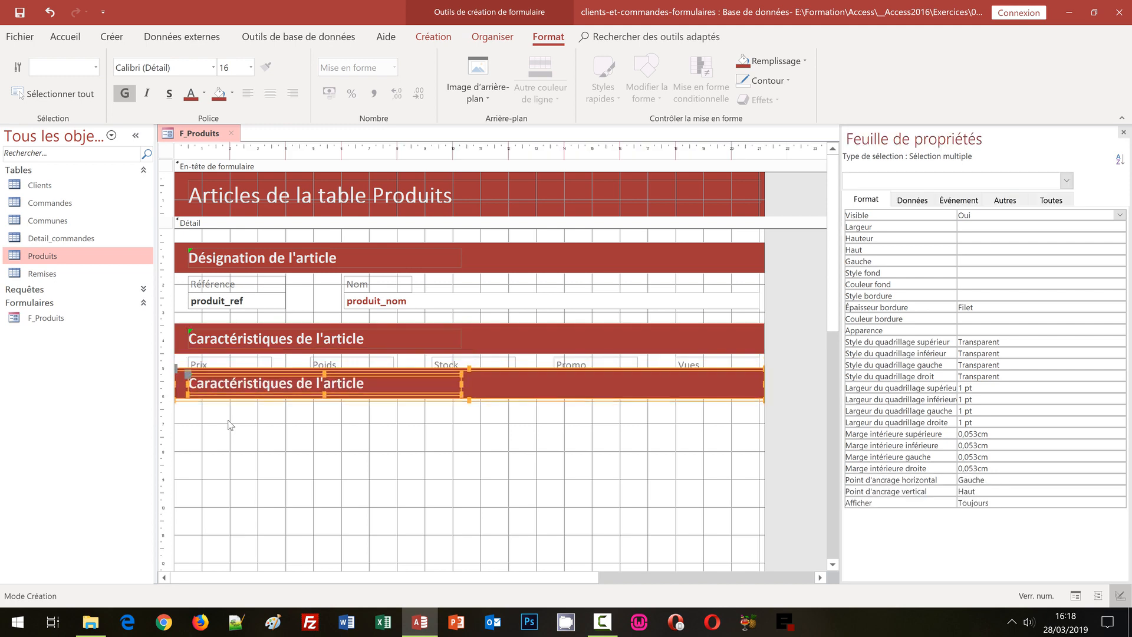
key(Down)
key(Down)
key(Down)
key(Down)
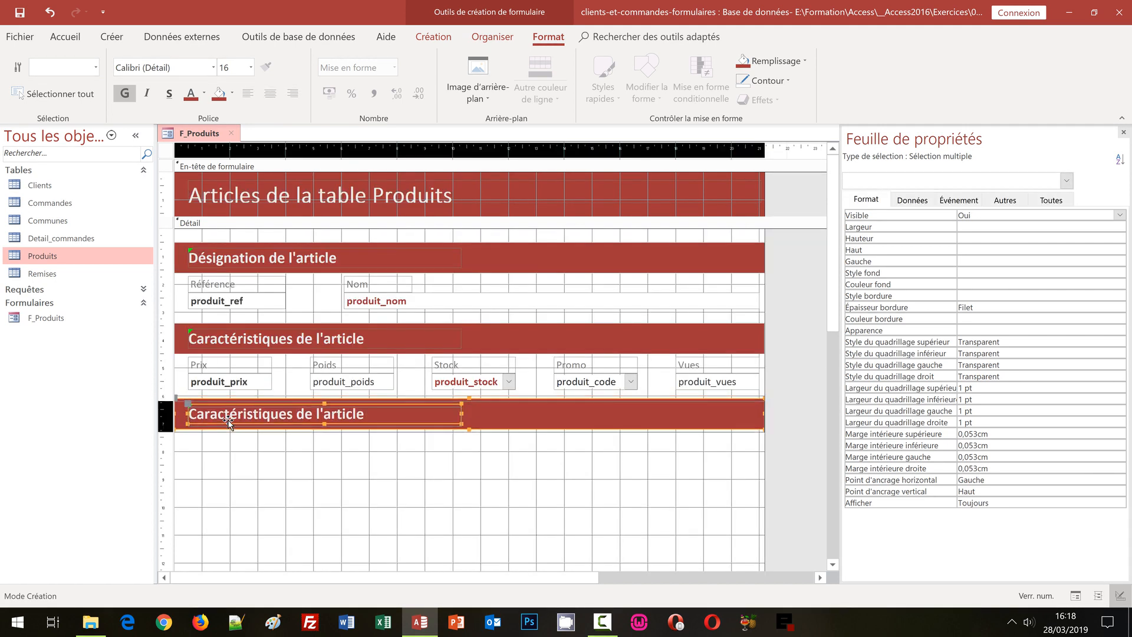
key(Down)
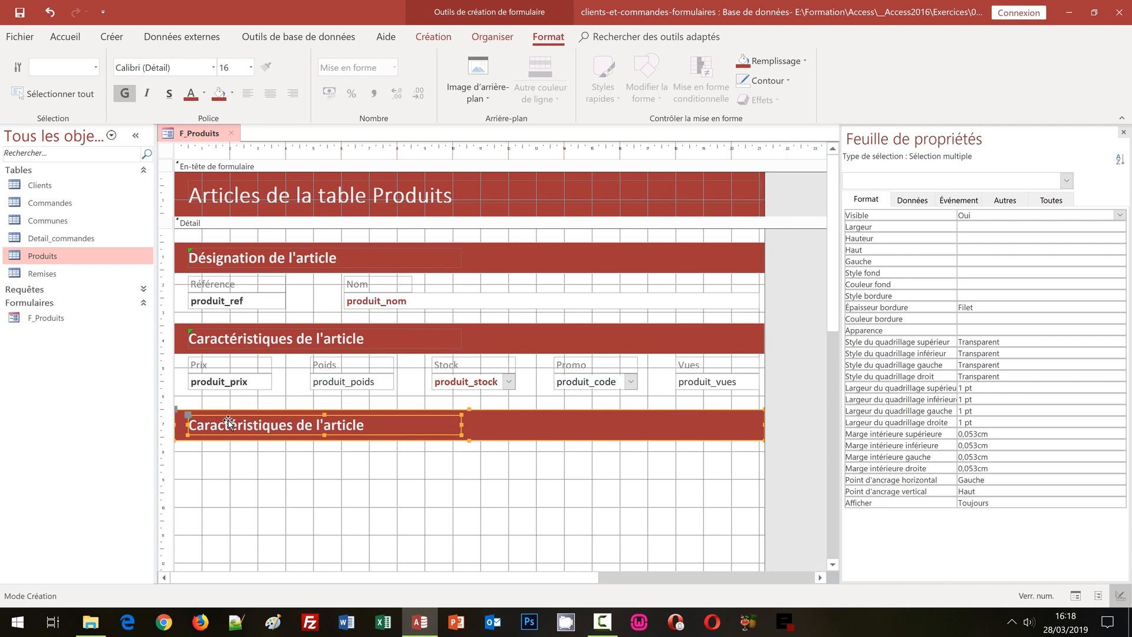
key(ctrl+v)
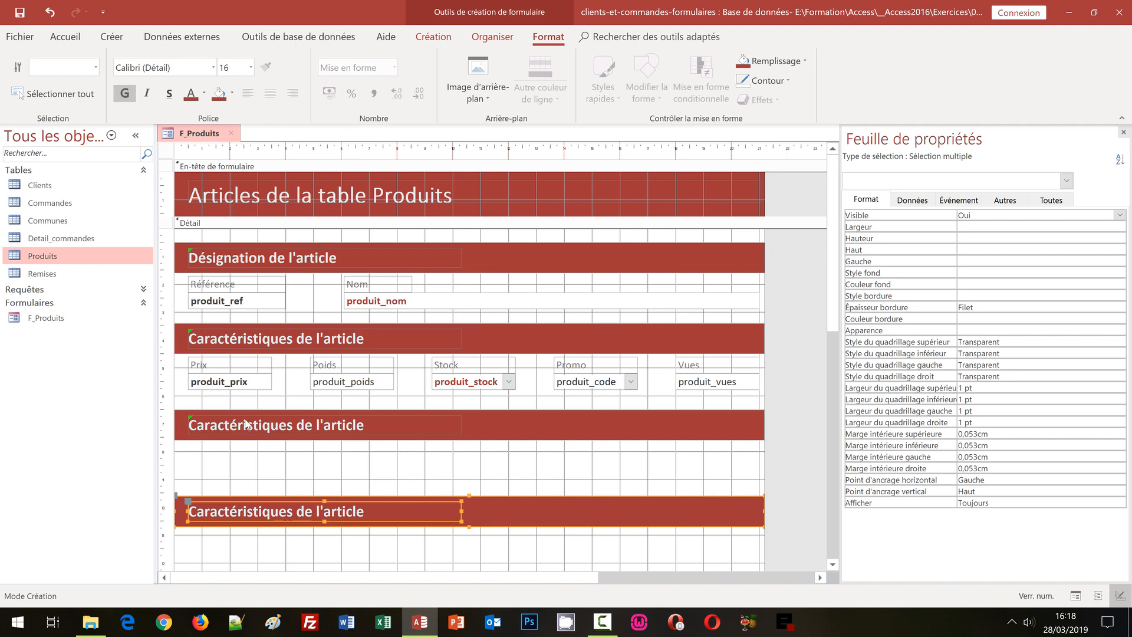
Change the title label of the first duplicated band to "Barre d'outils et actions".
click(291, 428)
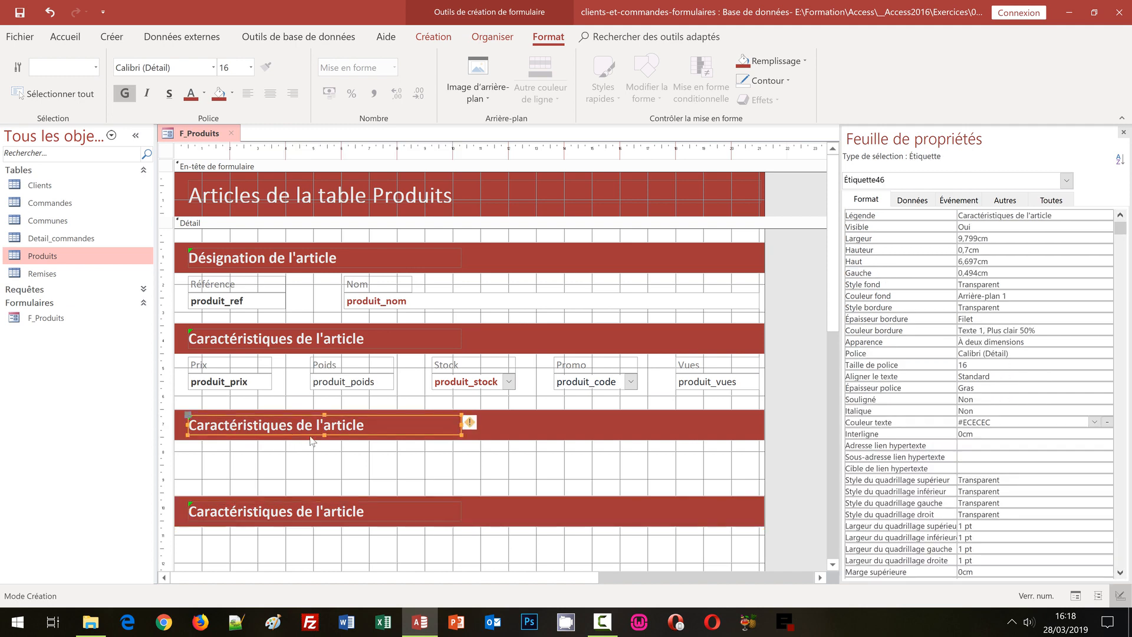
click(363, 426)
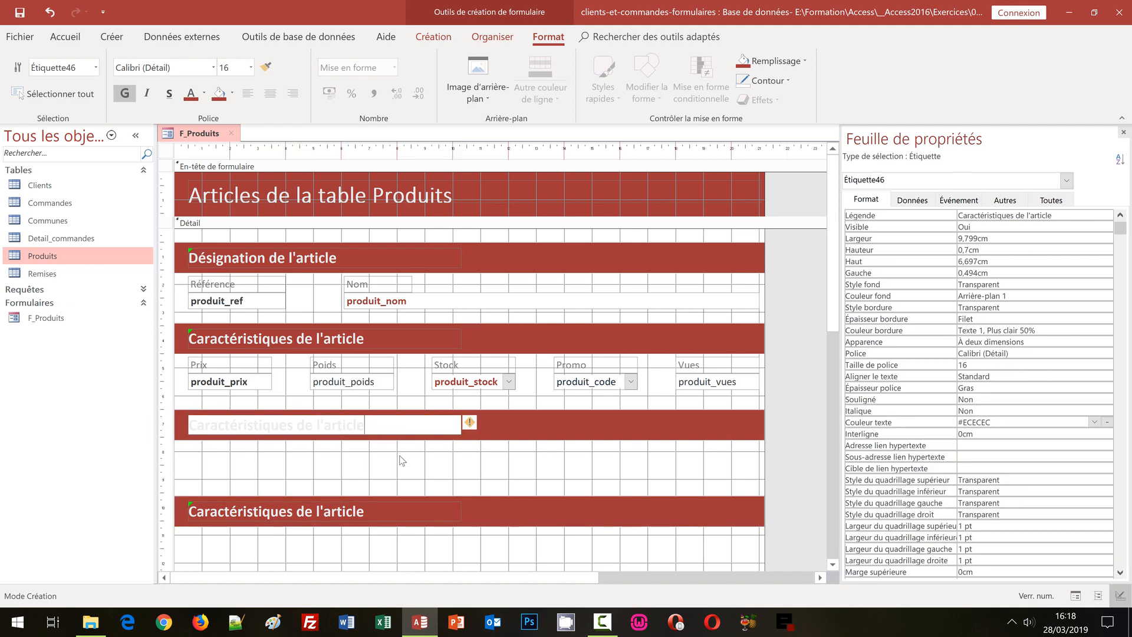
key(ctrl+a)
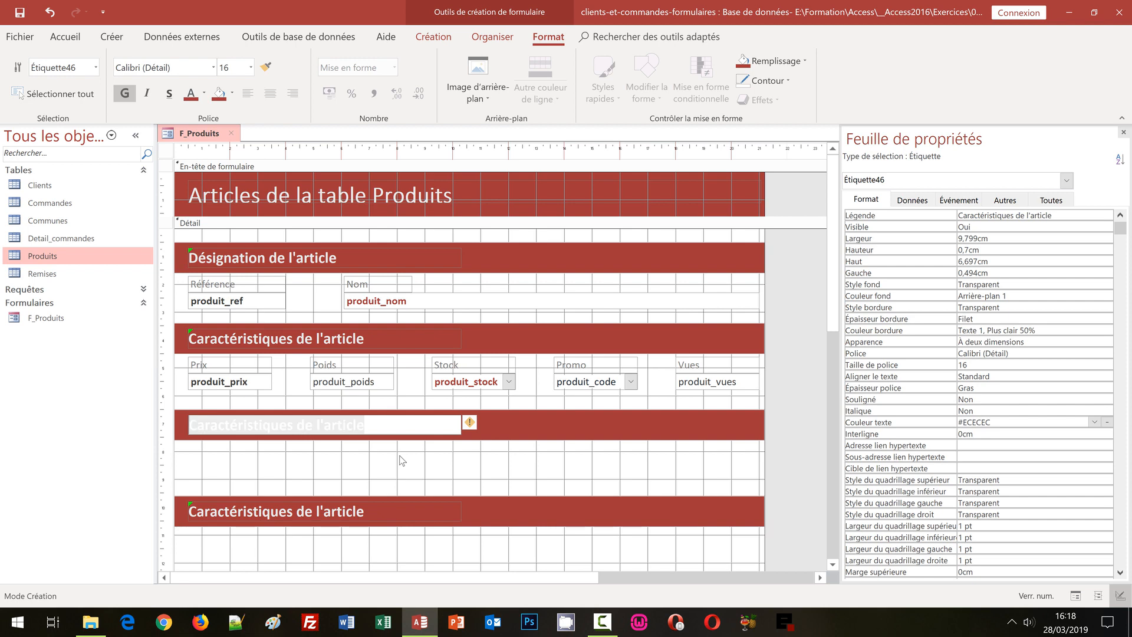
text(Barre)
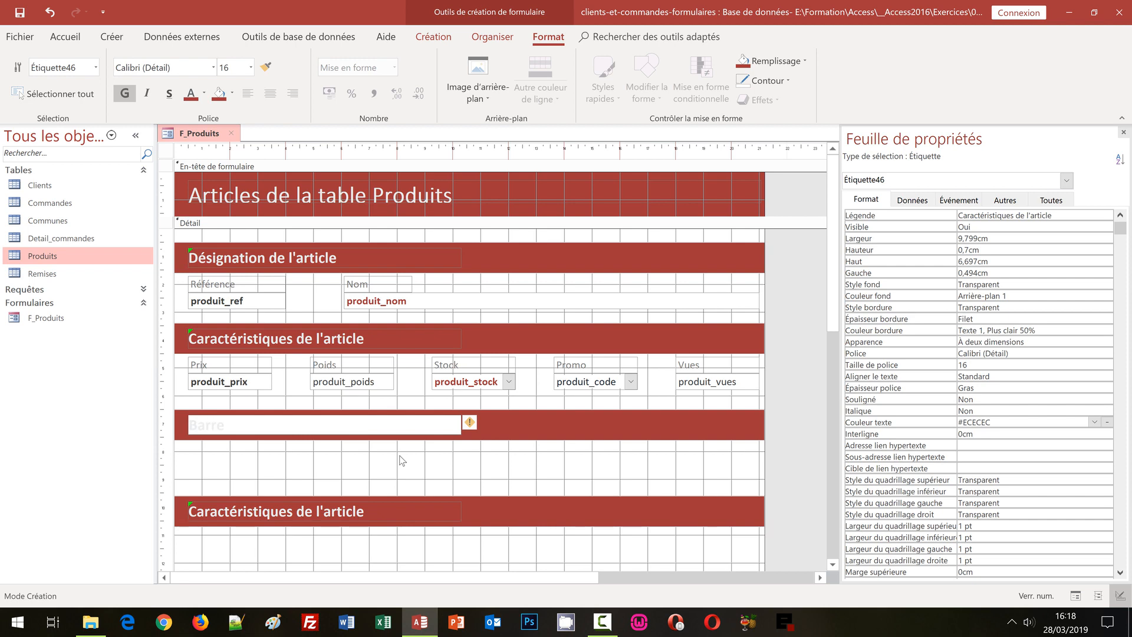
text( d'outils et actions)
click(401, 460)
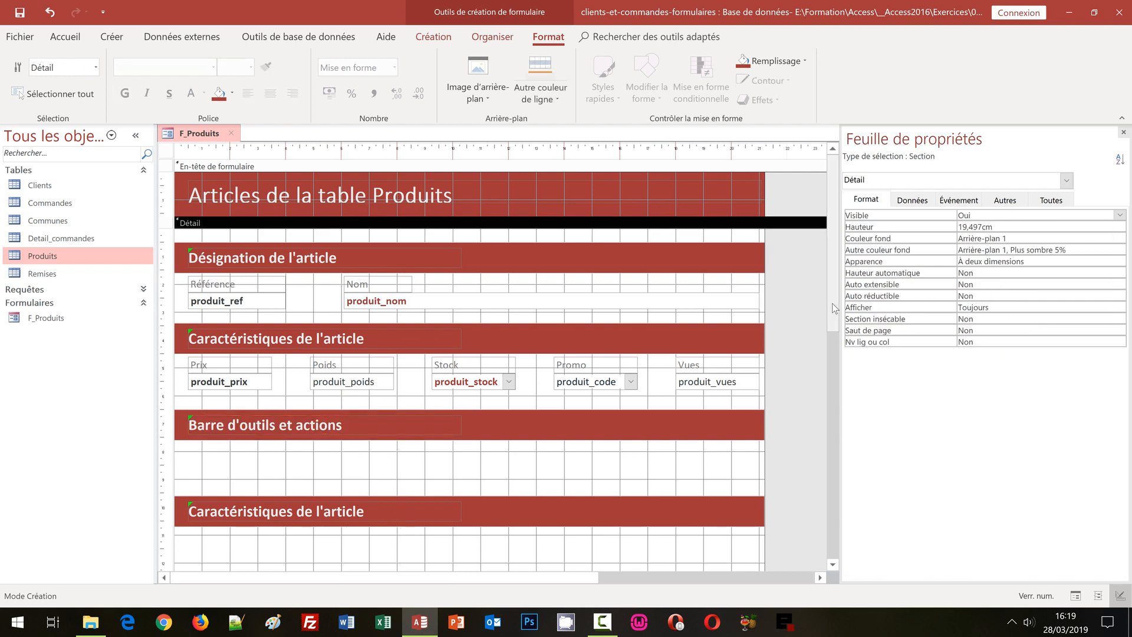
Change the title label of the lowest duplicated band to "Détail des achats".
drag(830, 306, 831, 379)
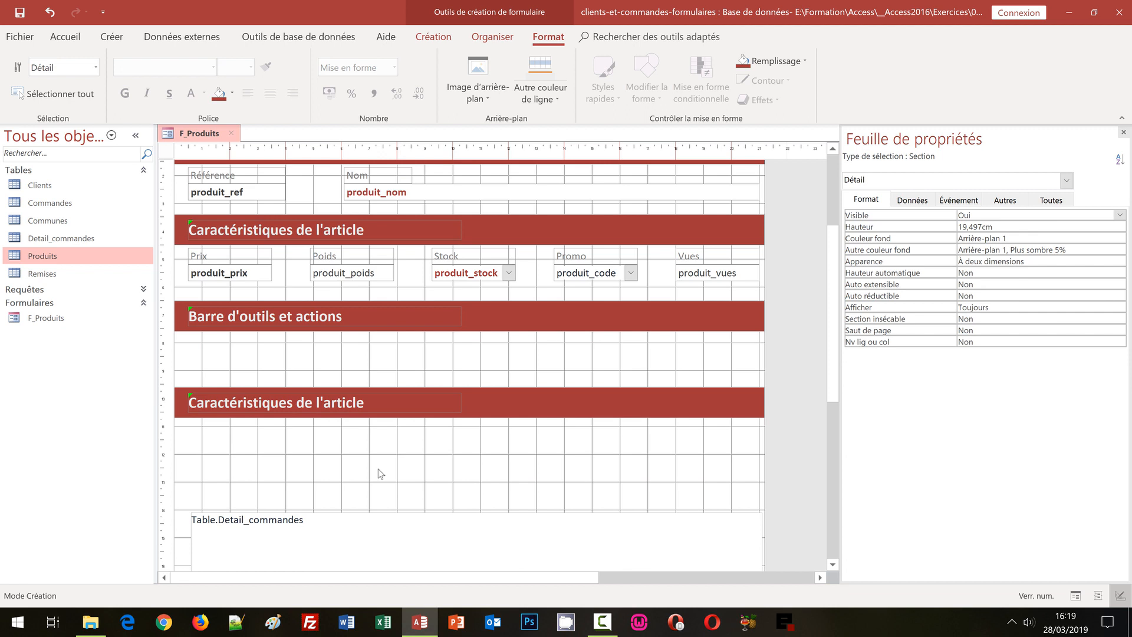
click(321, 407)
click(407, 407)
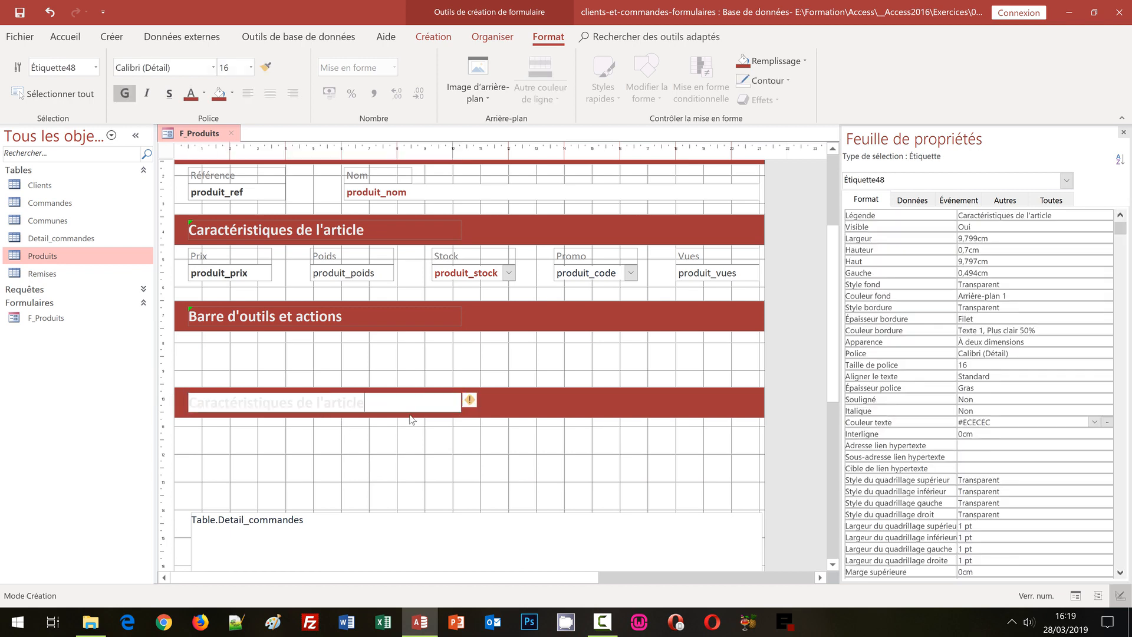
key(ctrl+a)
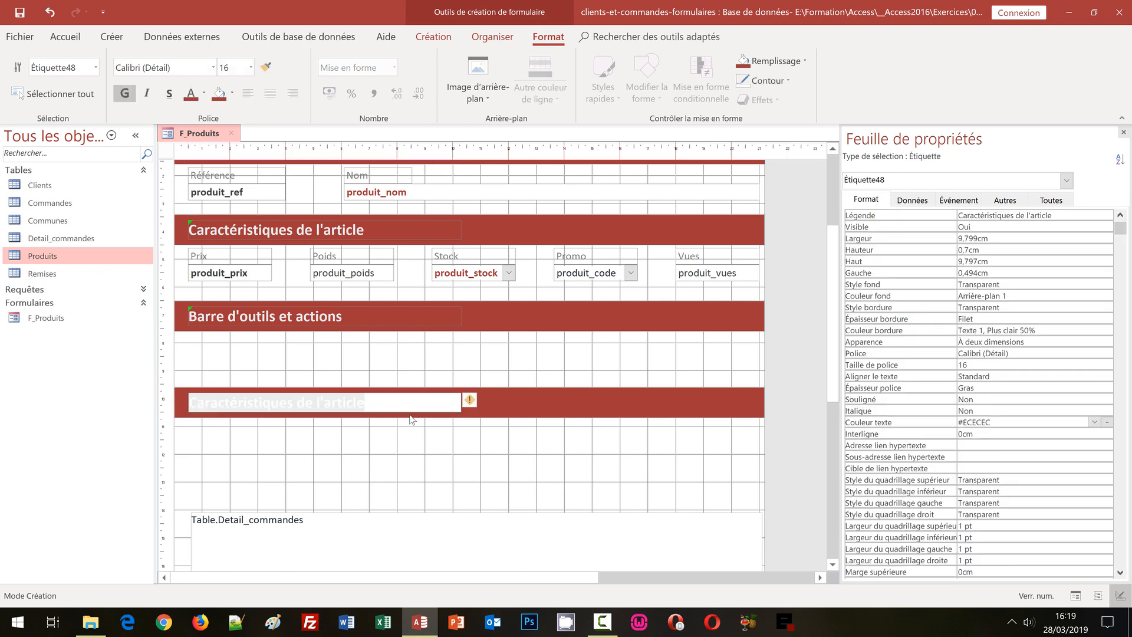
text(Détai)
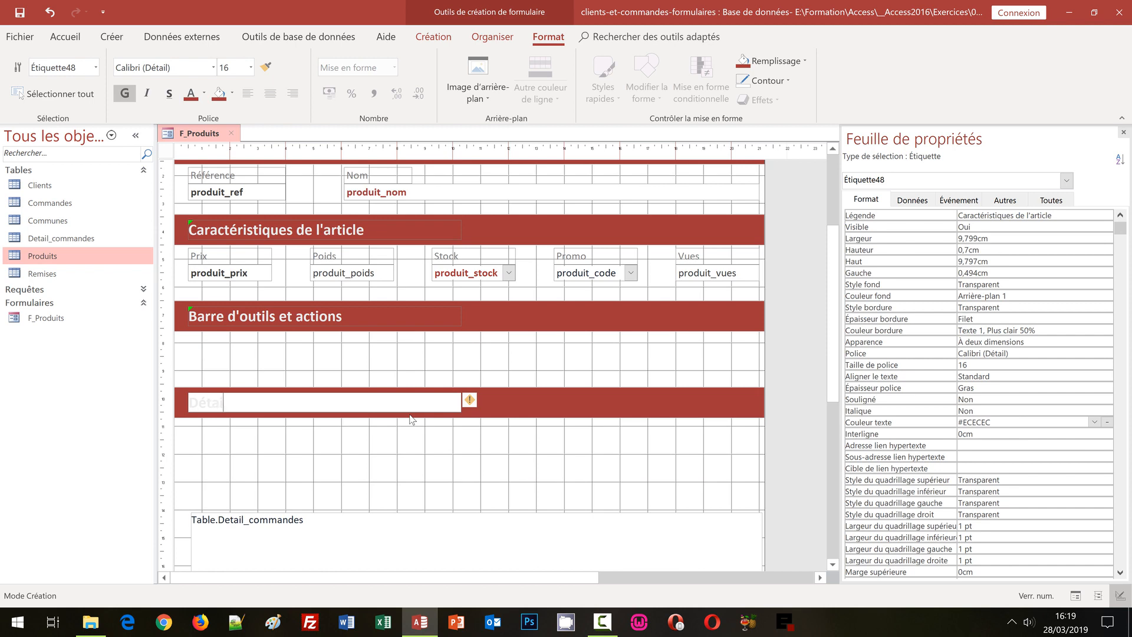
text(l des achats)
click(337, 448)
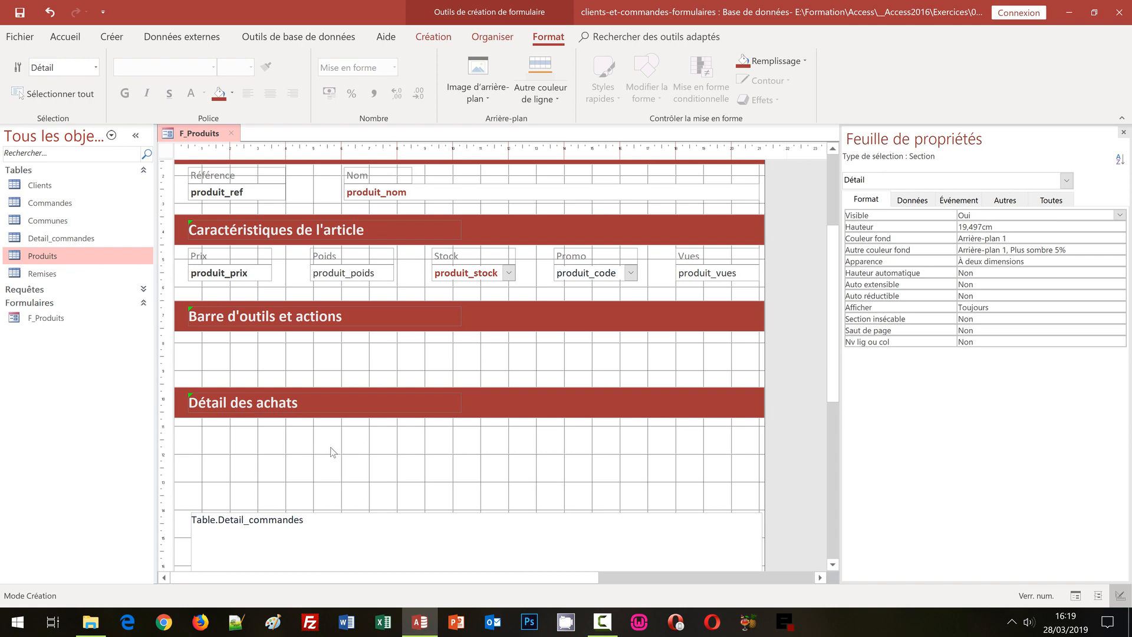
Move the Table.Detail_commandes subform up until it sits just beneath the "Détail des achats" title band.
click(296, 529)
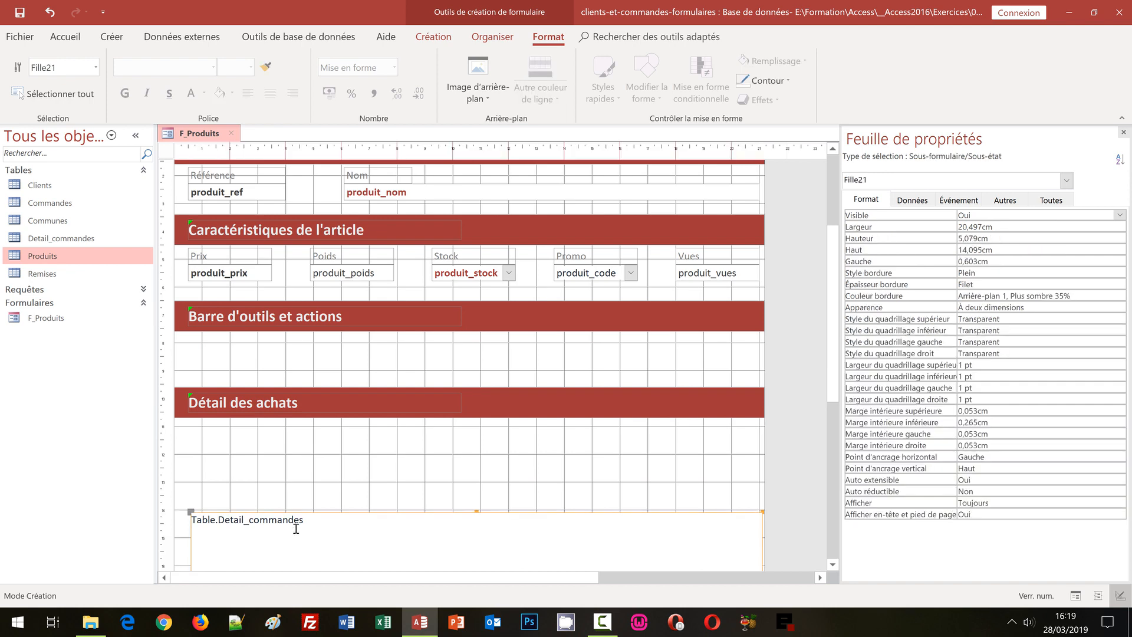
key(Up)
key(Up)
key(Up)
key(Up)
key(Up)
key(Up)
key(Up)
key(Up)
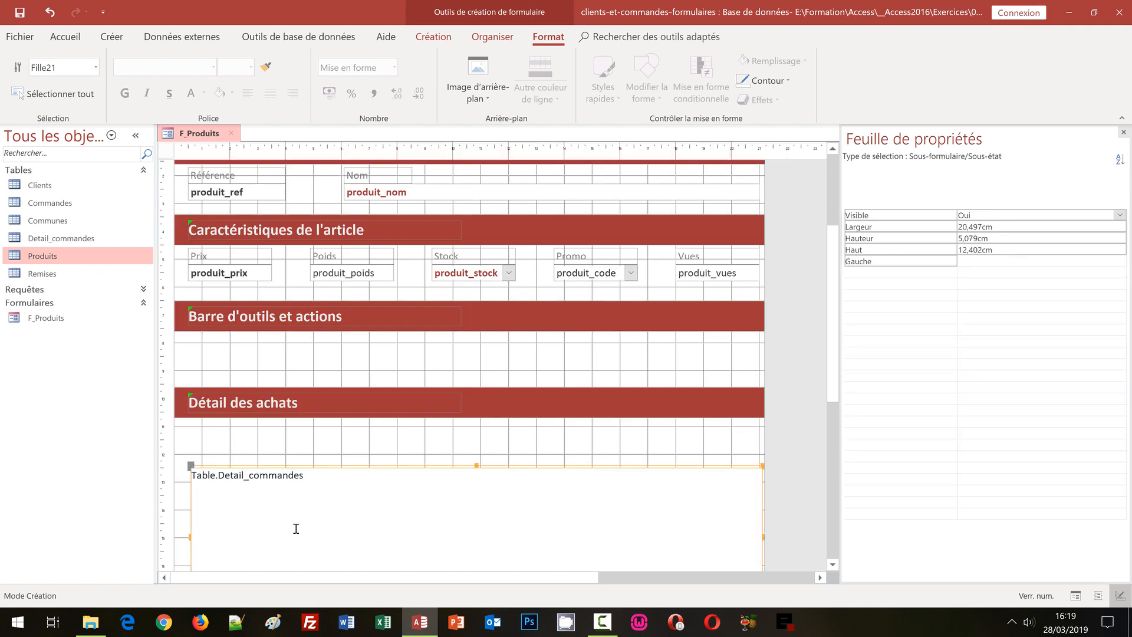
key(Up)
key(Up)
key(Up)
key(Up)
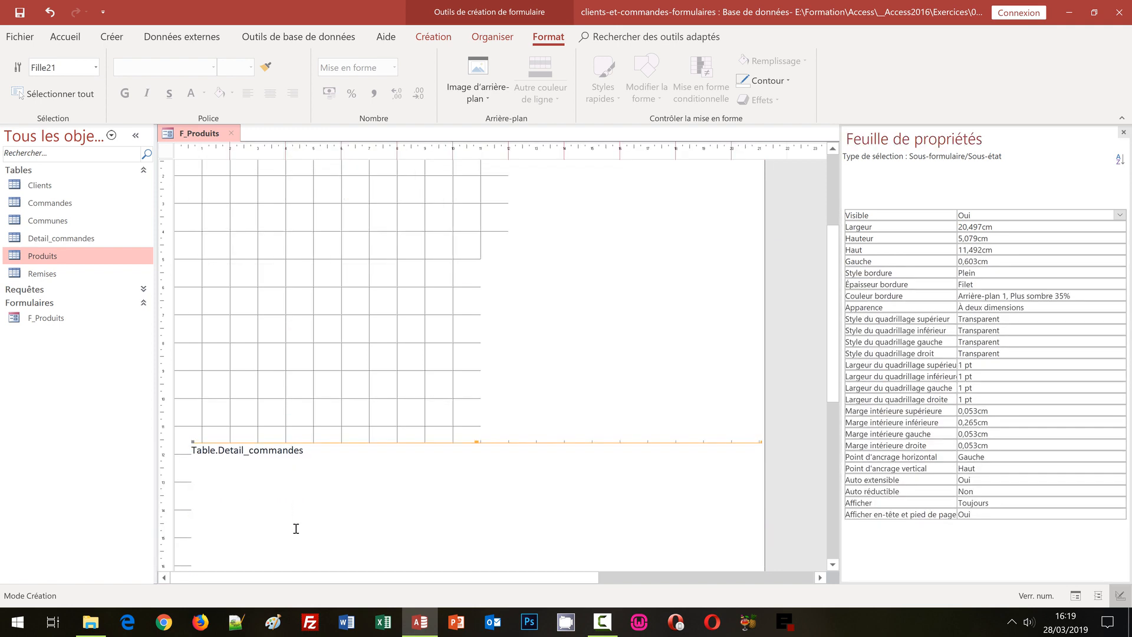
key(Up)
key(Up)
key(Up)
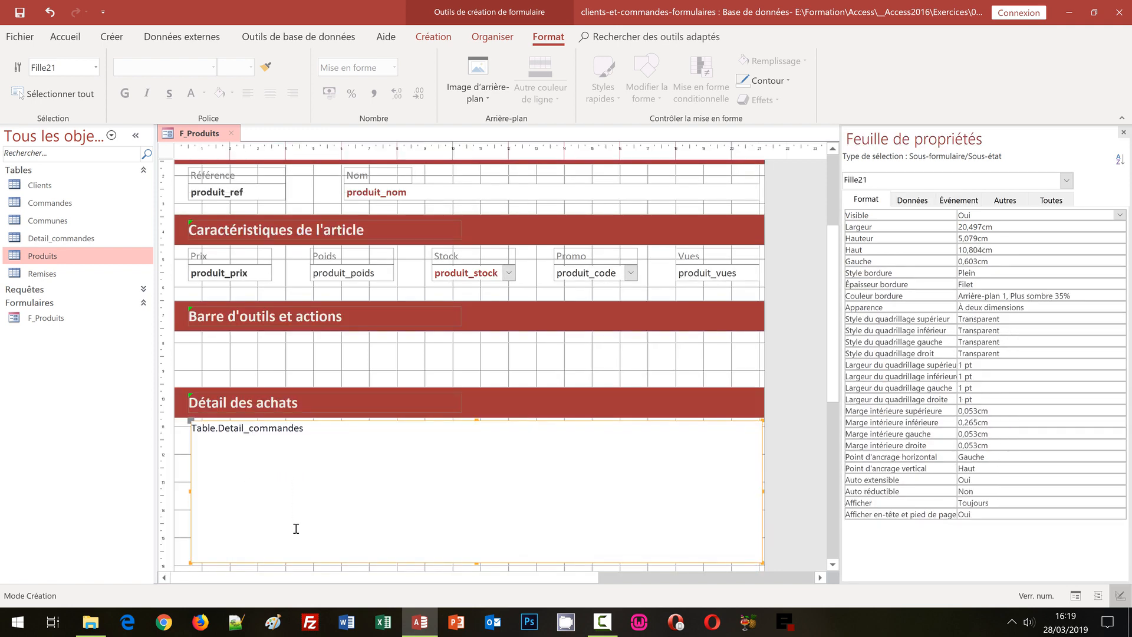
Align the left edge of the Table.Detail_commandes subform with the "Détail des achats" label.
shift+click(210, 405)
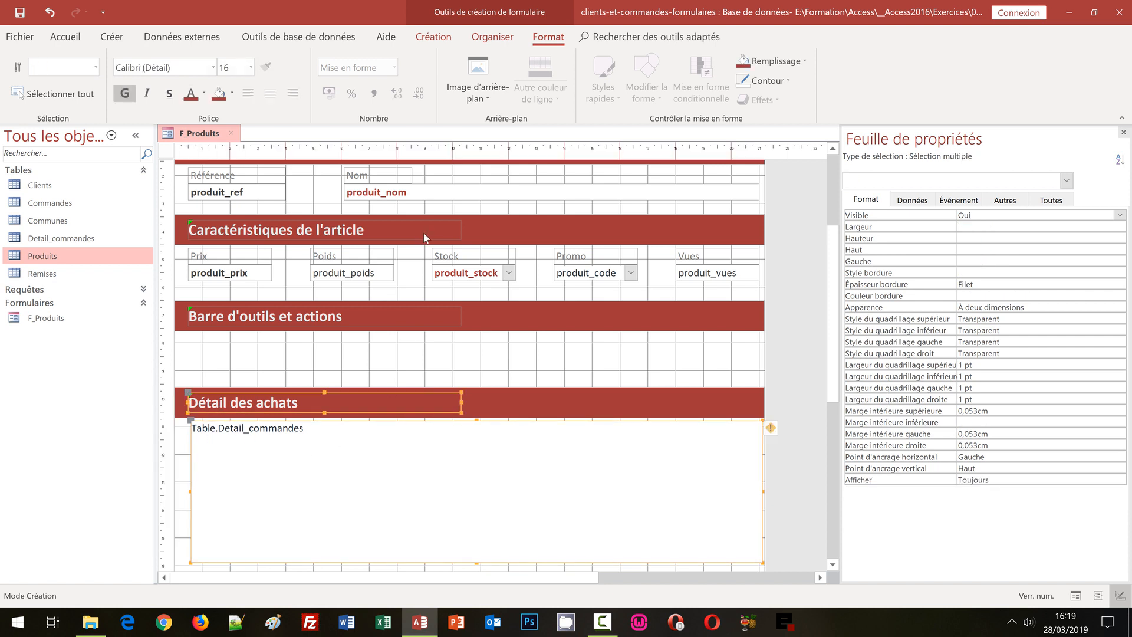
click(501, 38)
click(1013, 95)
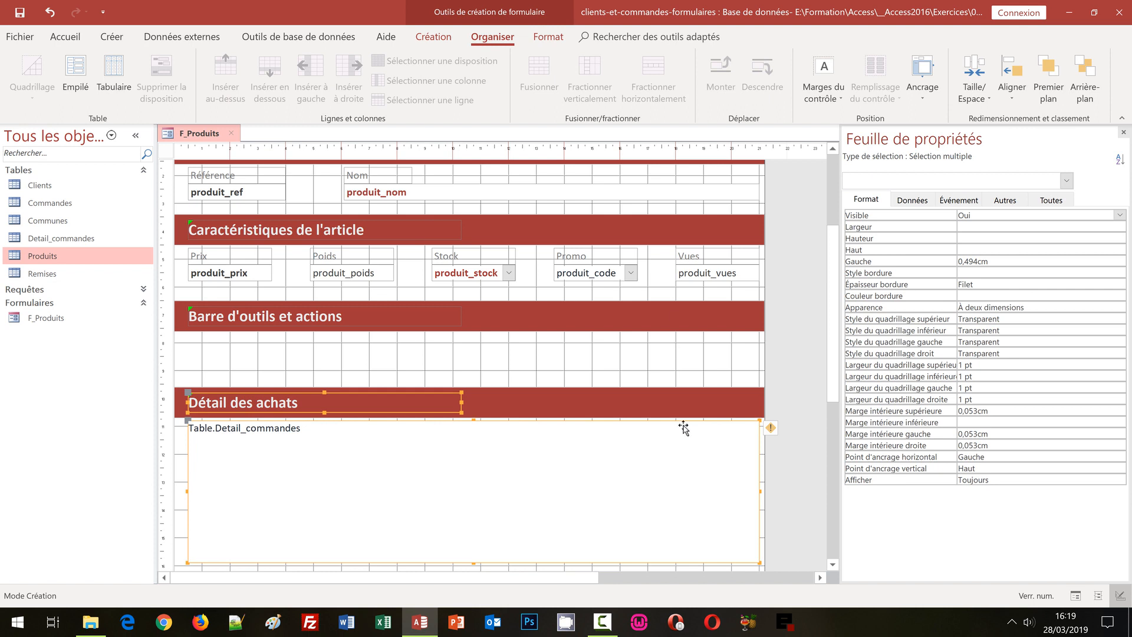
click(706, 354)
Reduce the height of the Détail section to about 16.2 cm so it ends just below the subform.
click(834, 429)
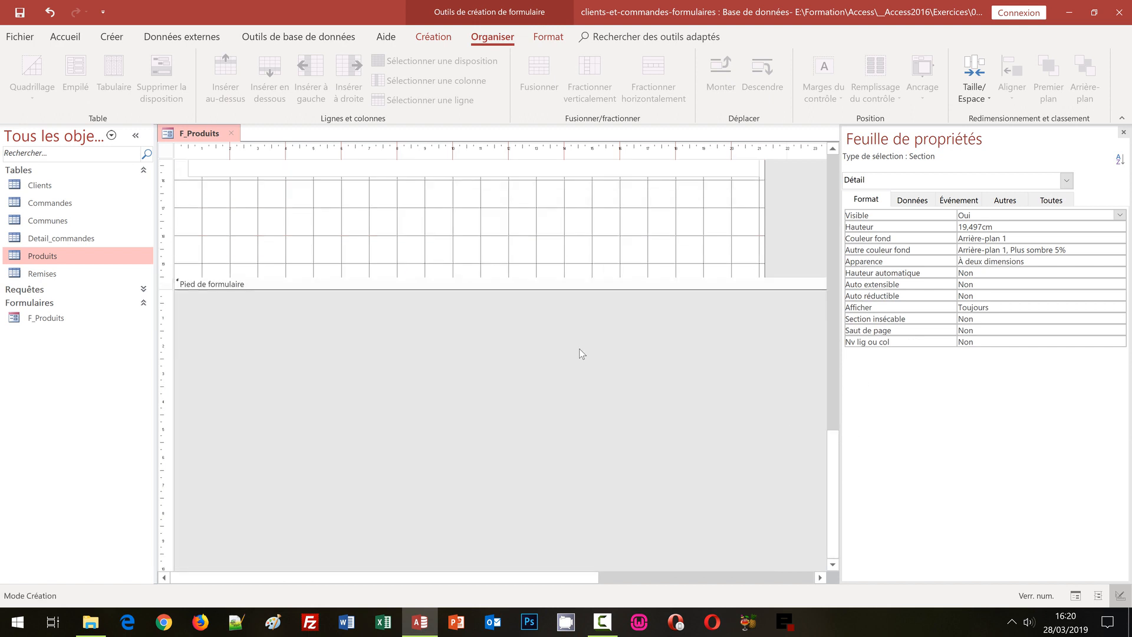
click(830, 156)
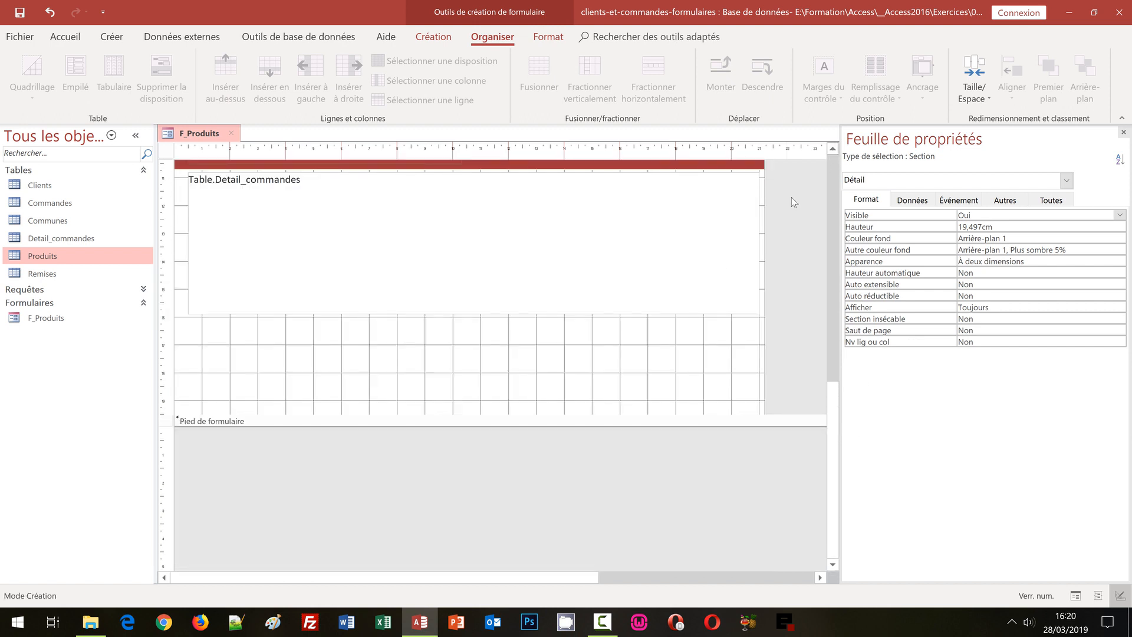
drag(490, 414, 489, 322)
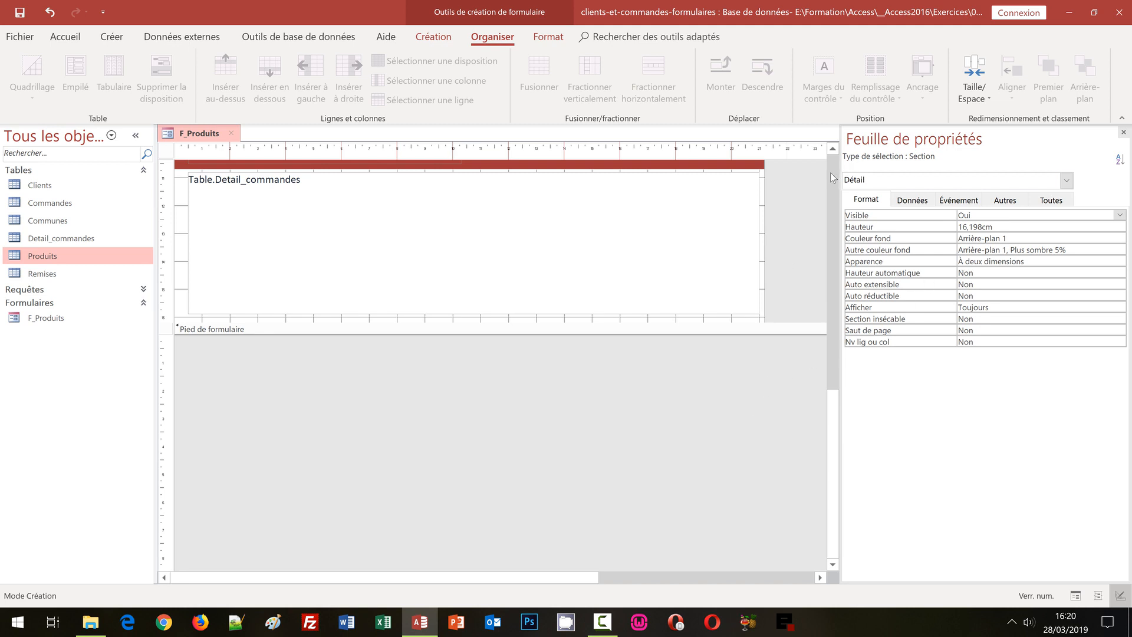
Select the "Désignation de l'article" title band together with its label.
scroll(833, 177, up, 5)
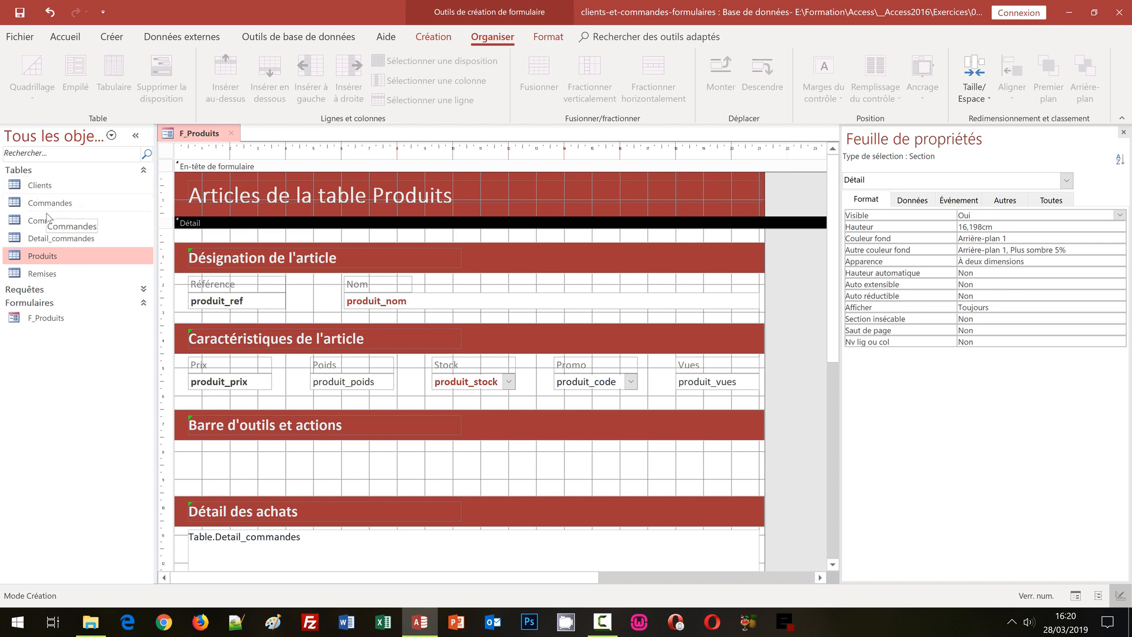
click(164, 260)
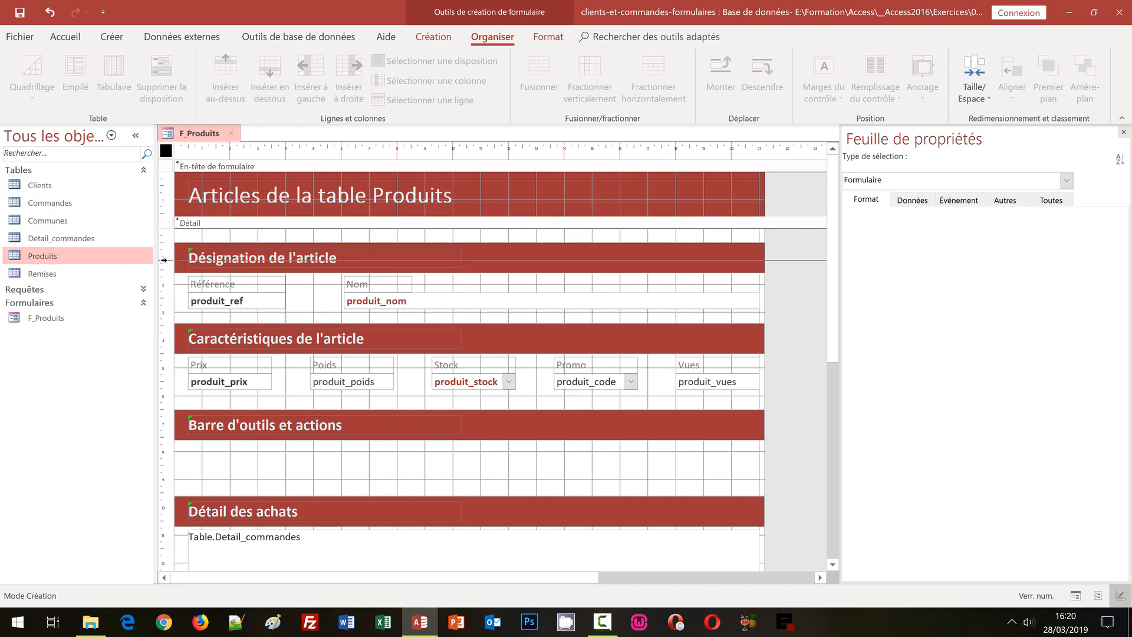